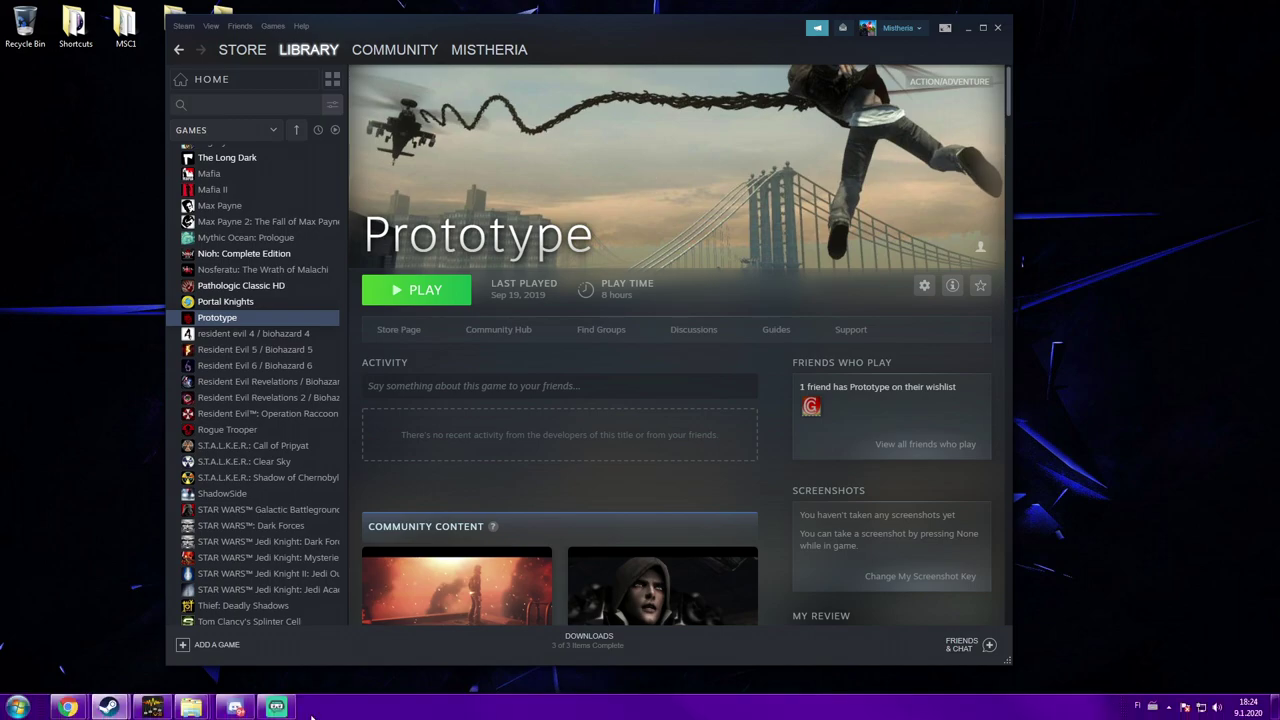
# Switch to Chrome and read the viewer comment about the missing widescreen download under the Prototype graphics mod video.
pyautogui.moveTo(66, 707)
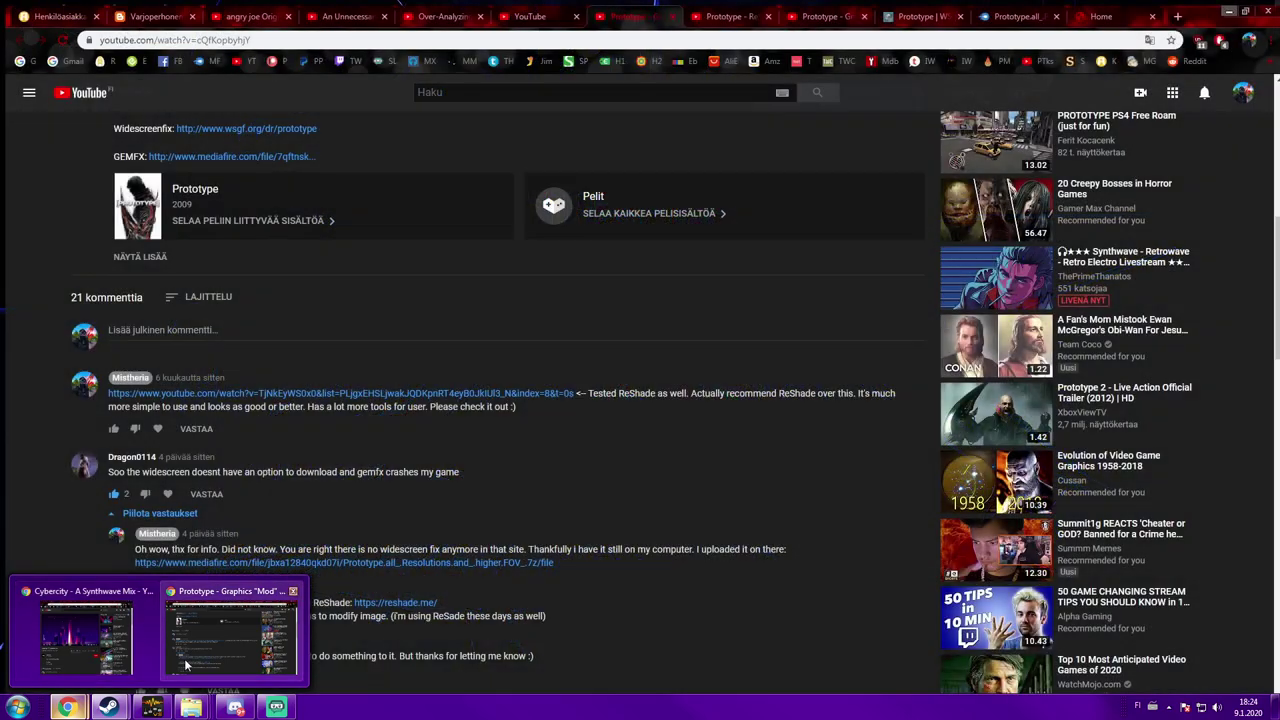
pyautogui.click(184, 658)
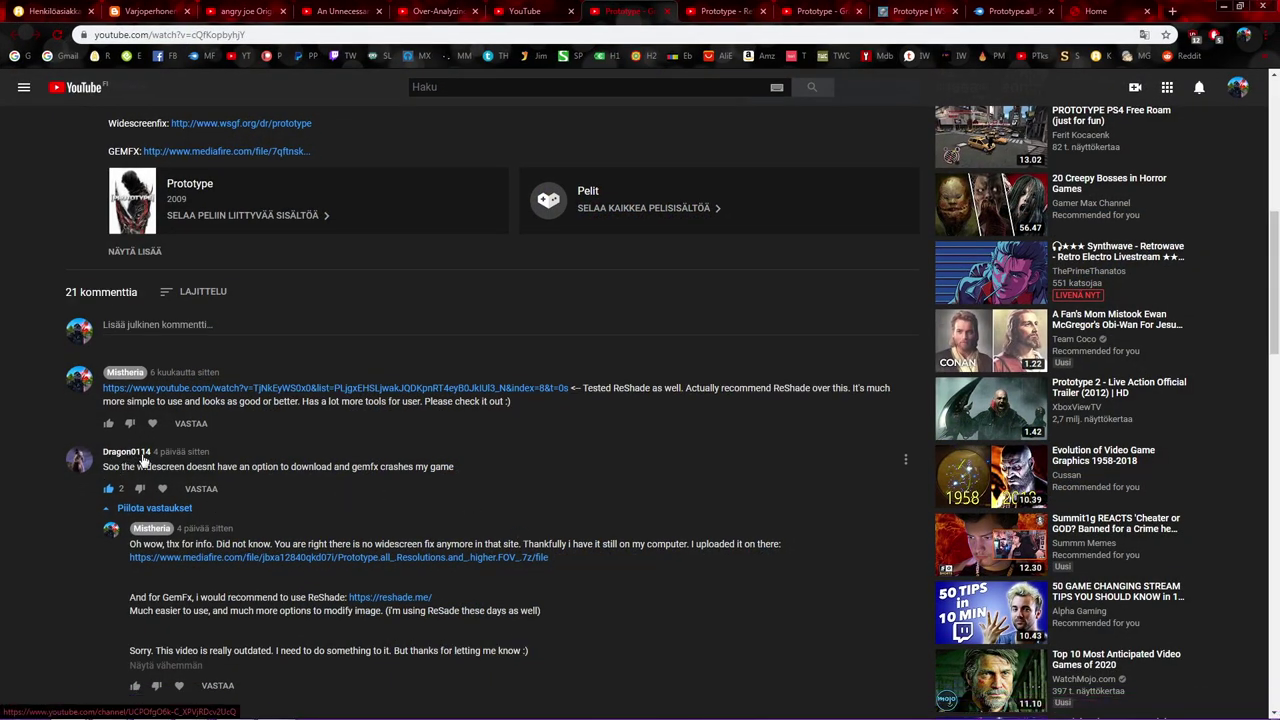
pyautogui.moveTo(106, 467); pyautogui.dragTo(302, 467)
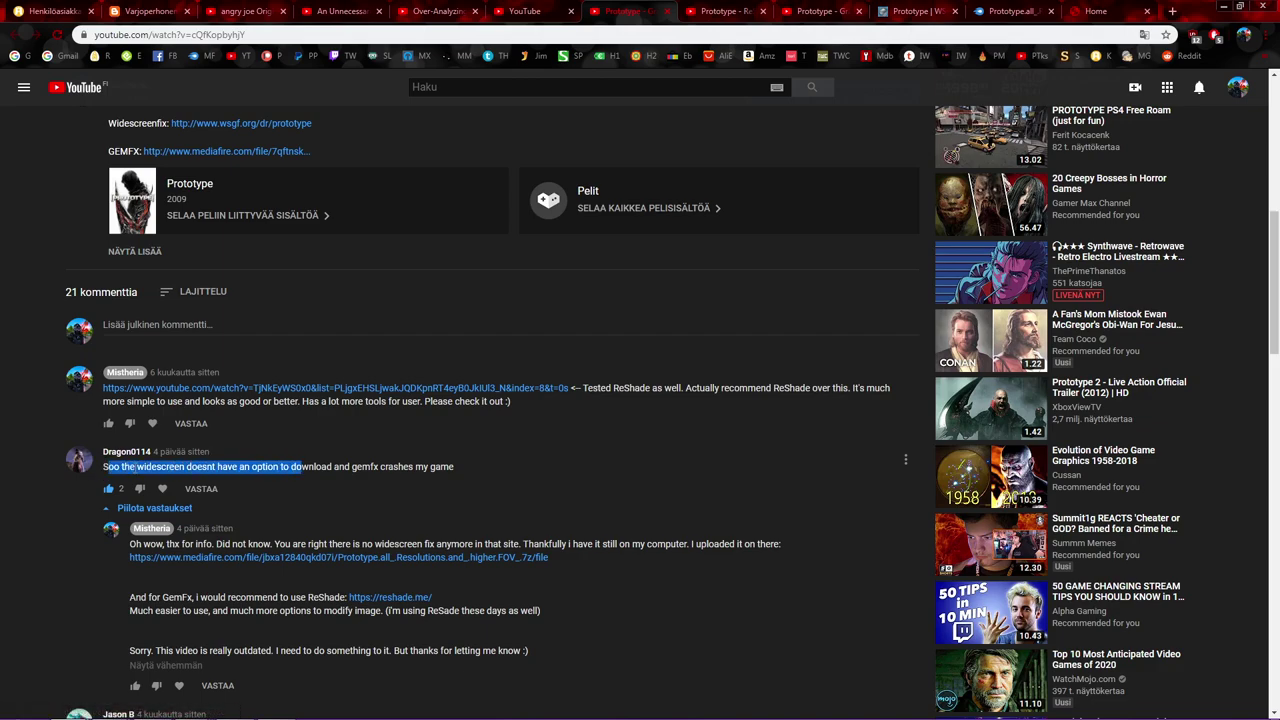
pyautogui.click(187, 467)
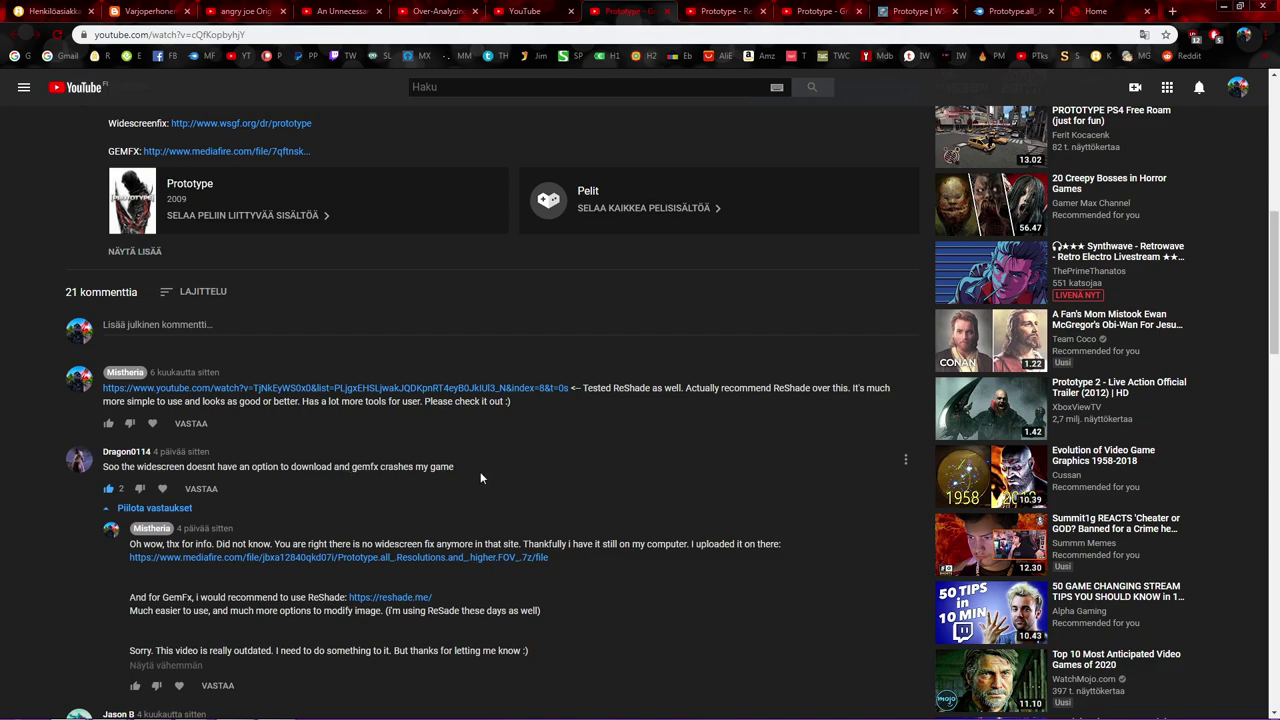
# Examine the WSGF page for Prototype, including its solutions section and the expanded screenshots and resolution details, for a widescreen fix download.
pyautogui.click(912, 11)
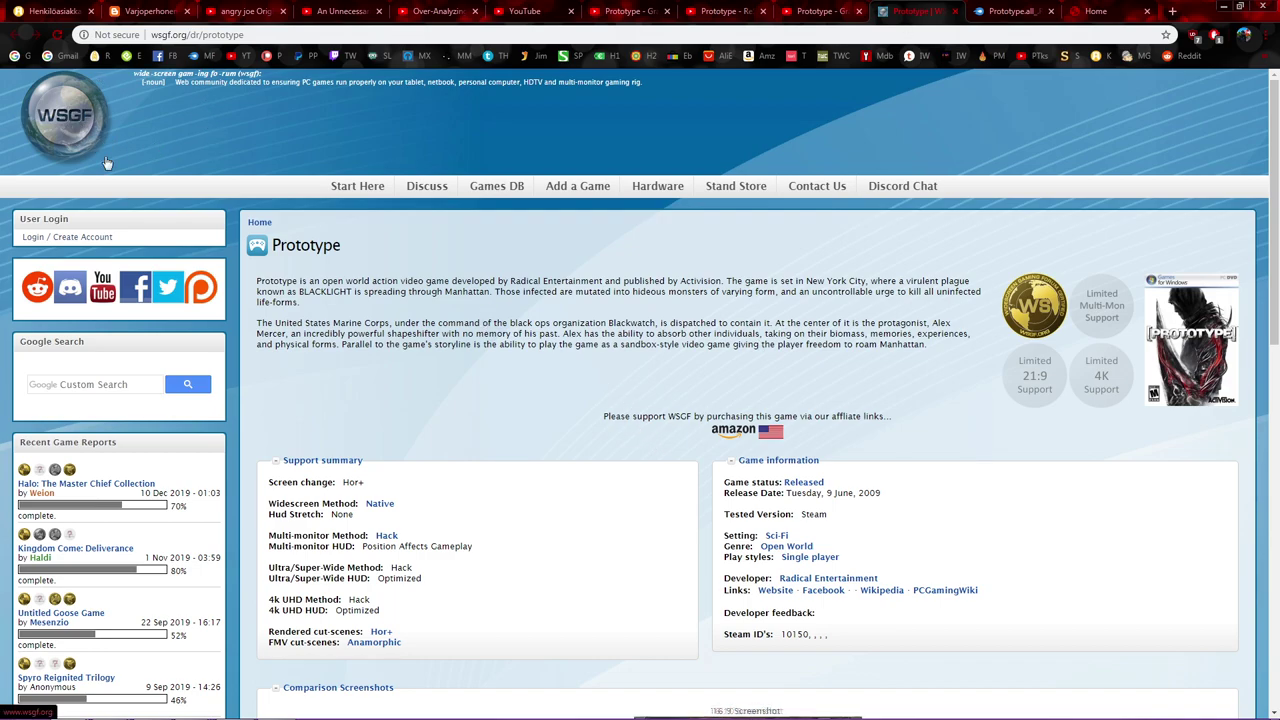
pyautogui.scroll(-5, 558, 333)
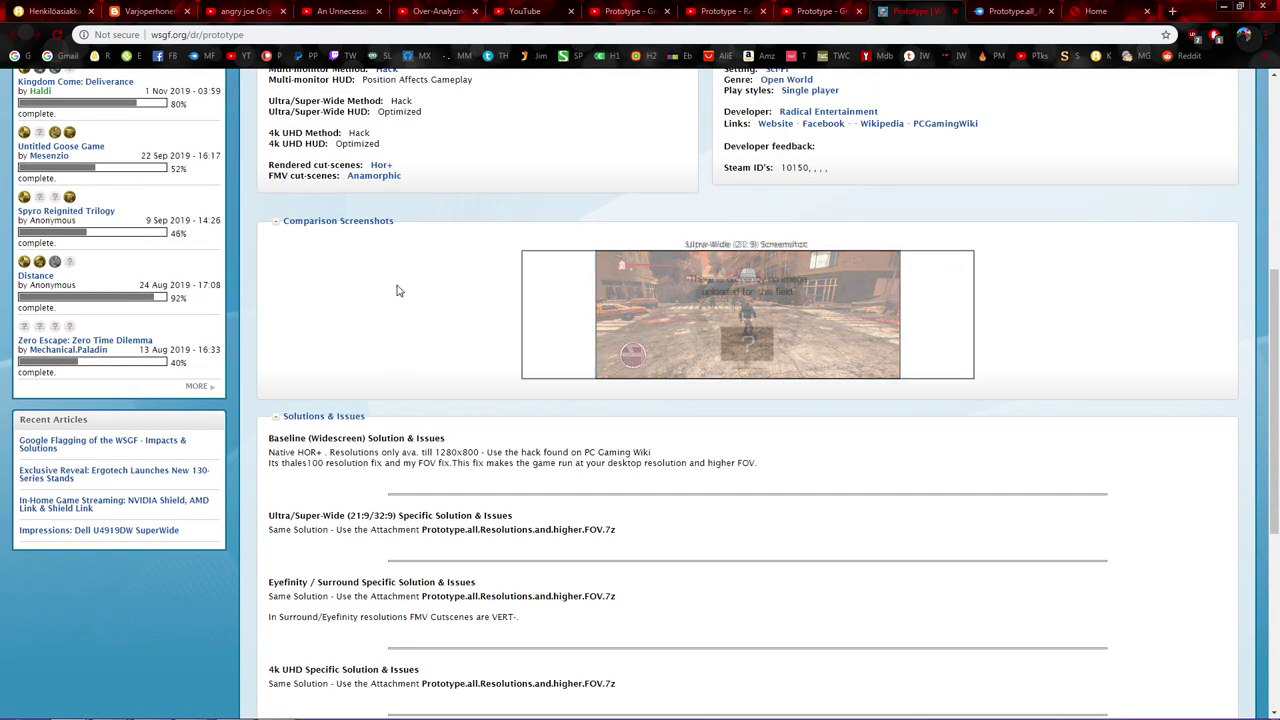
pyautogui.scroll(-2, 429, 309)
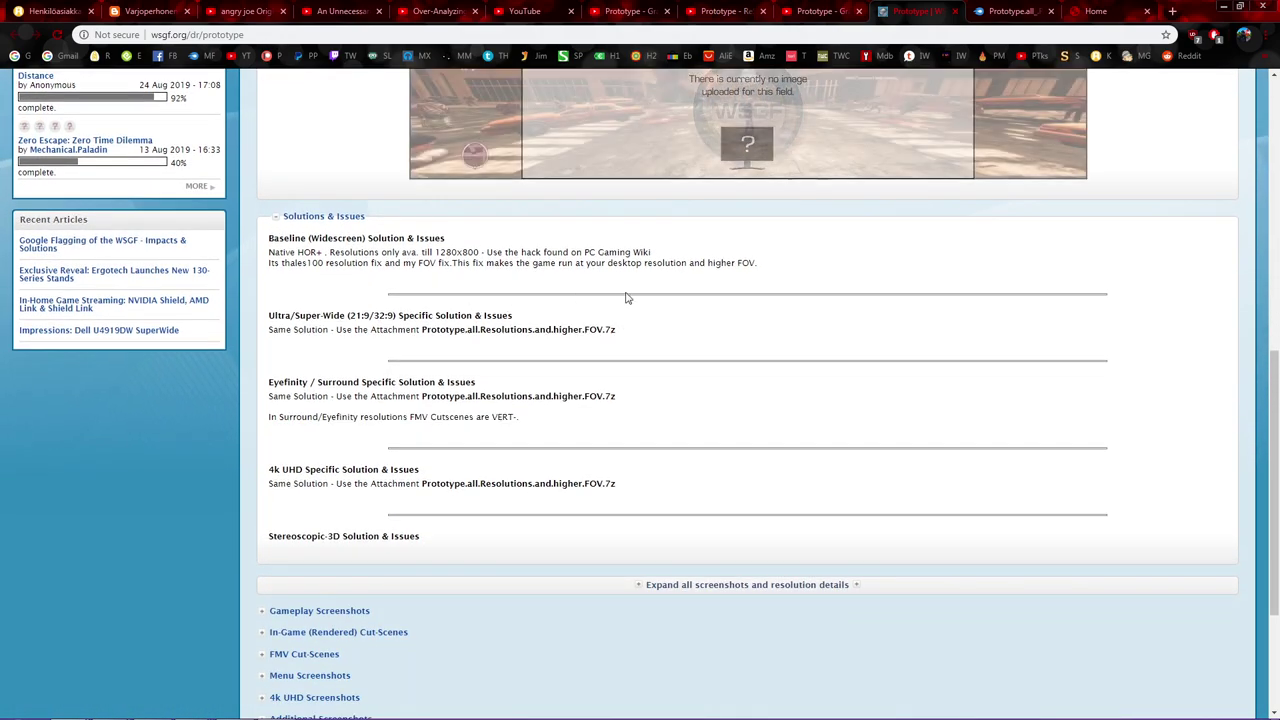
pyautogui.scroll(-2, 740, 570)
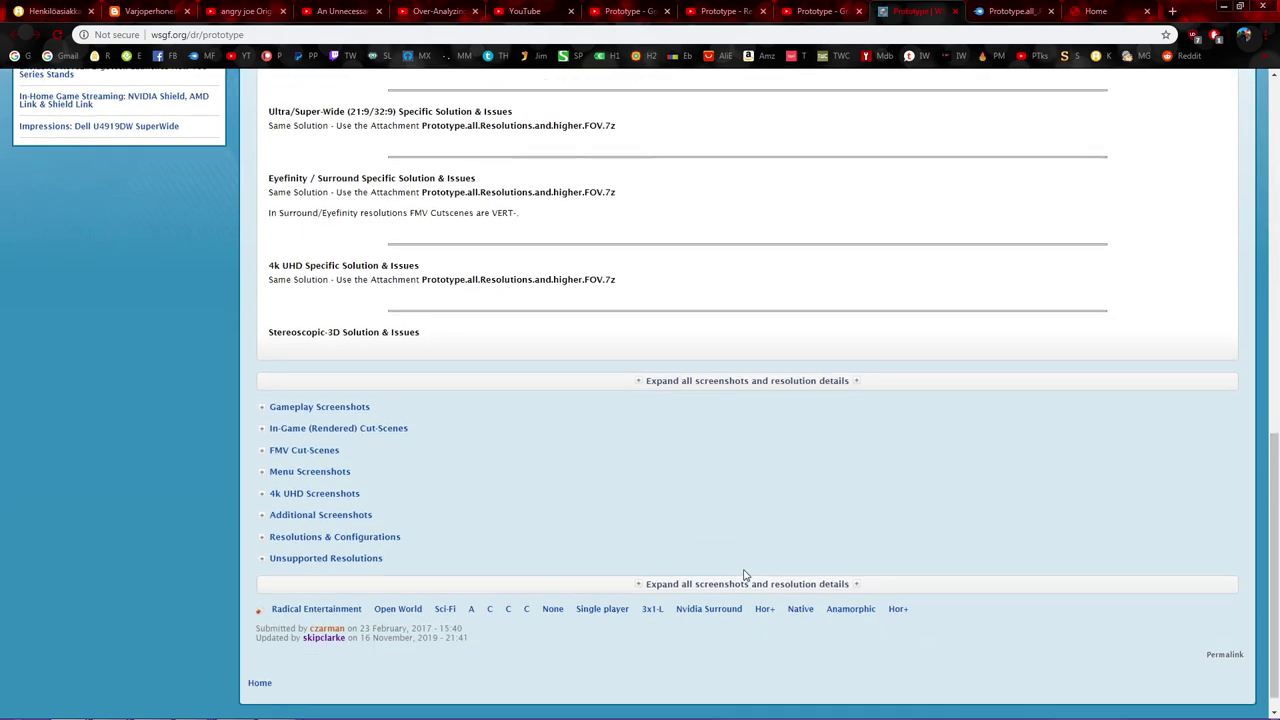
pyautogui.click(740, 362)
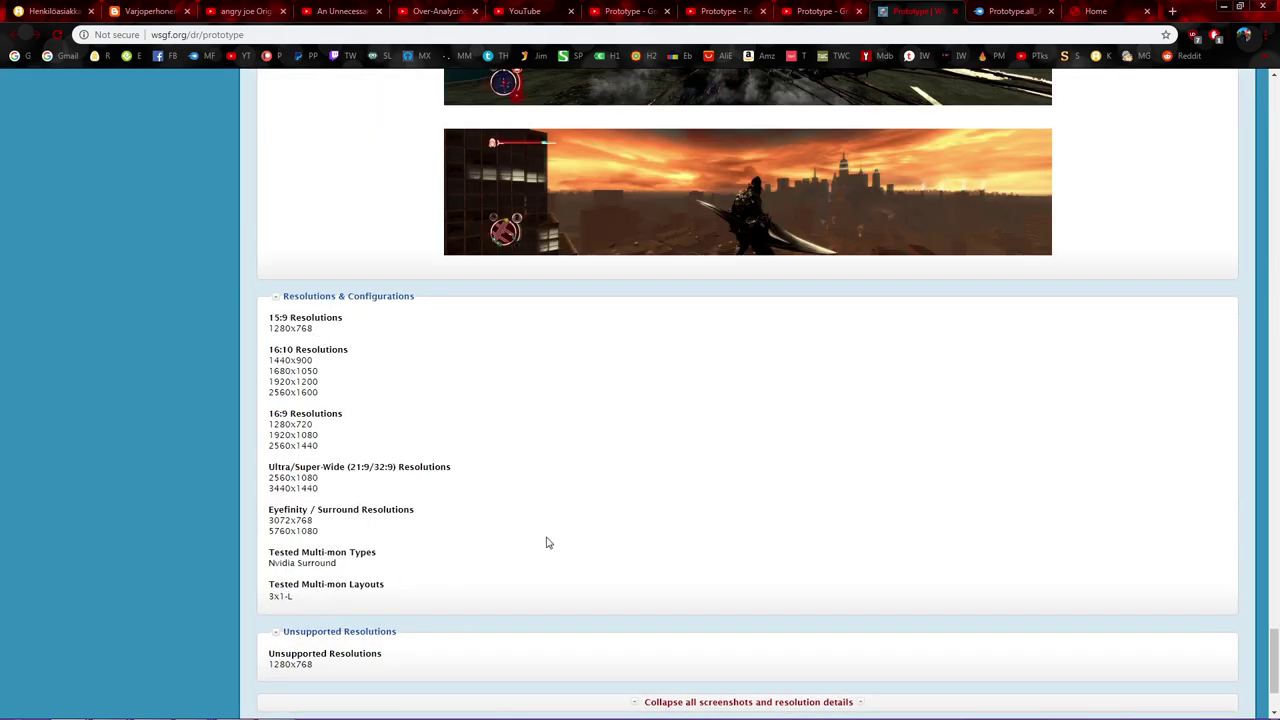
pyautogui.scroll(1, 838, 318)
pyautogui.scroll(2, 838, 318)
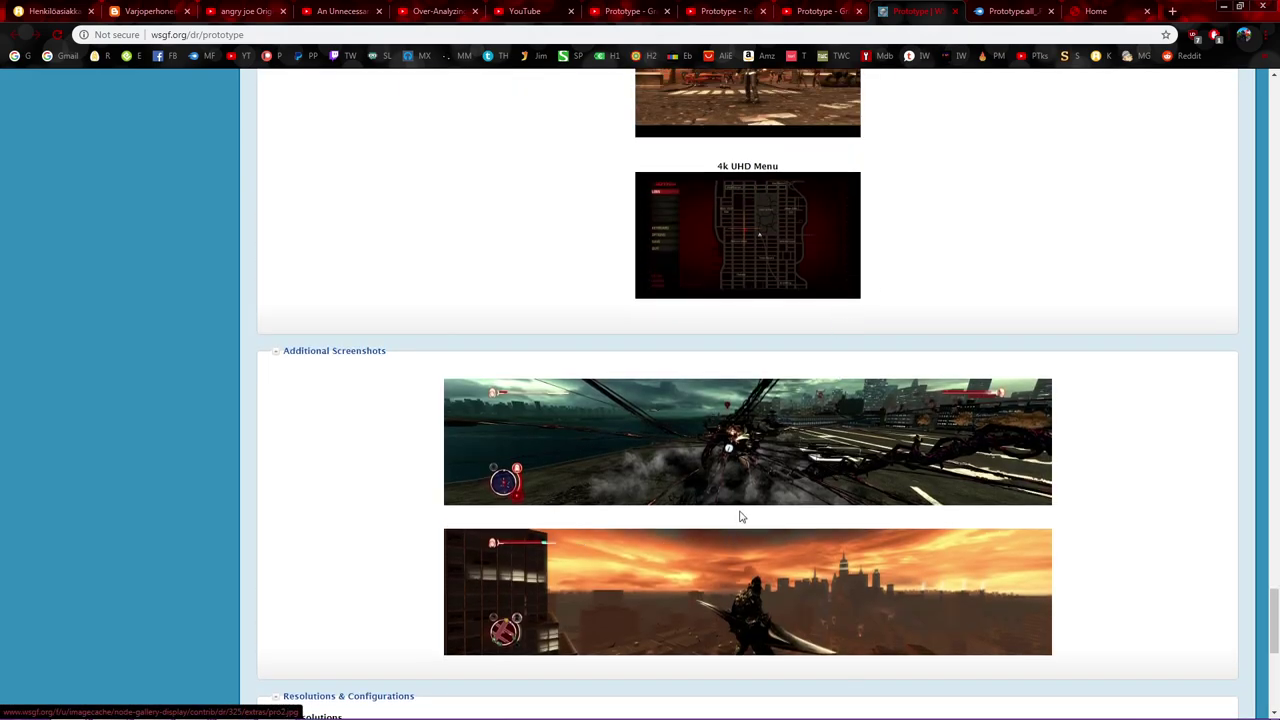
pyautogui.scroll(-4, 740, 517)
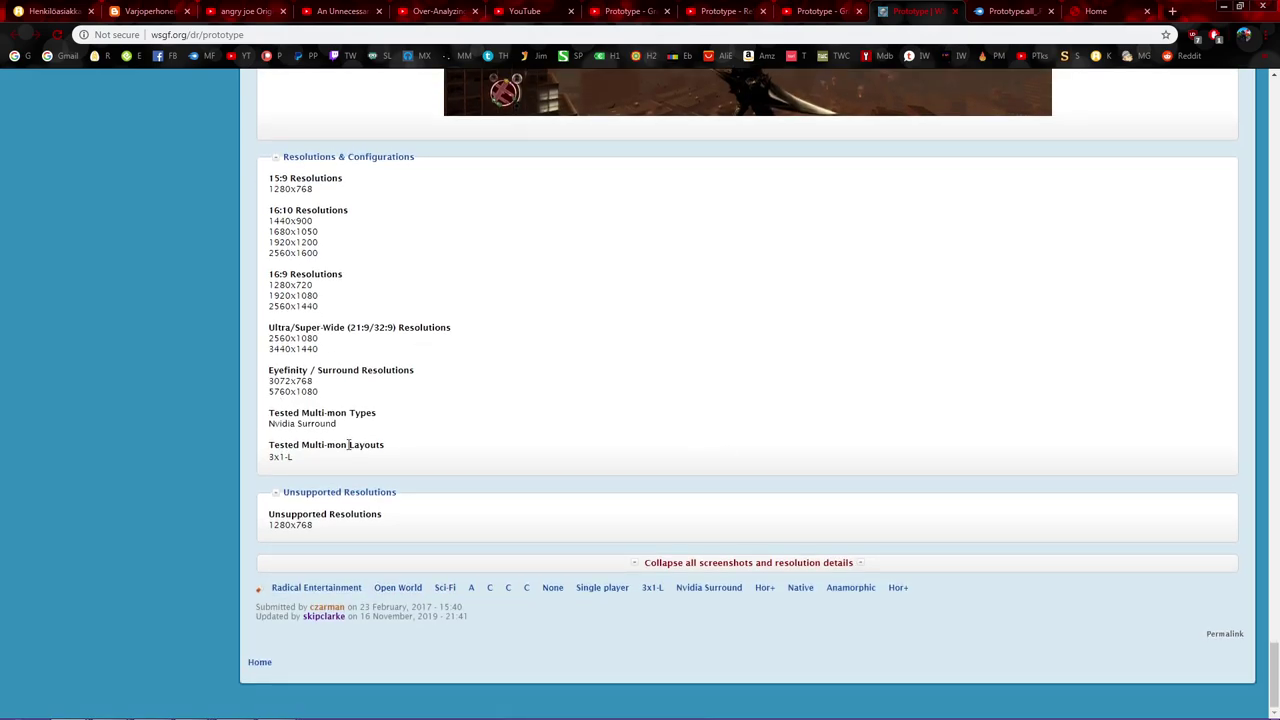
pyautogui.scroll(10, 645, 355)
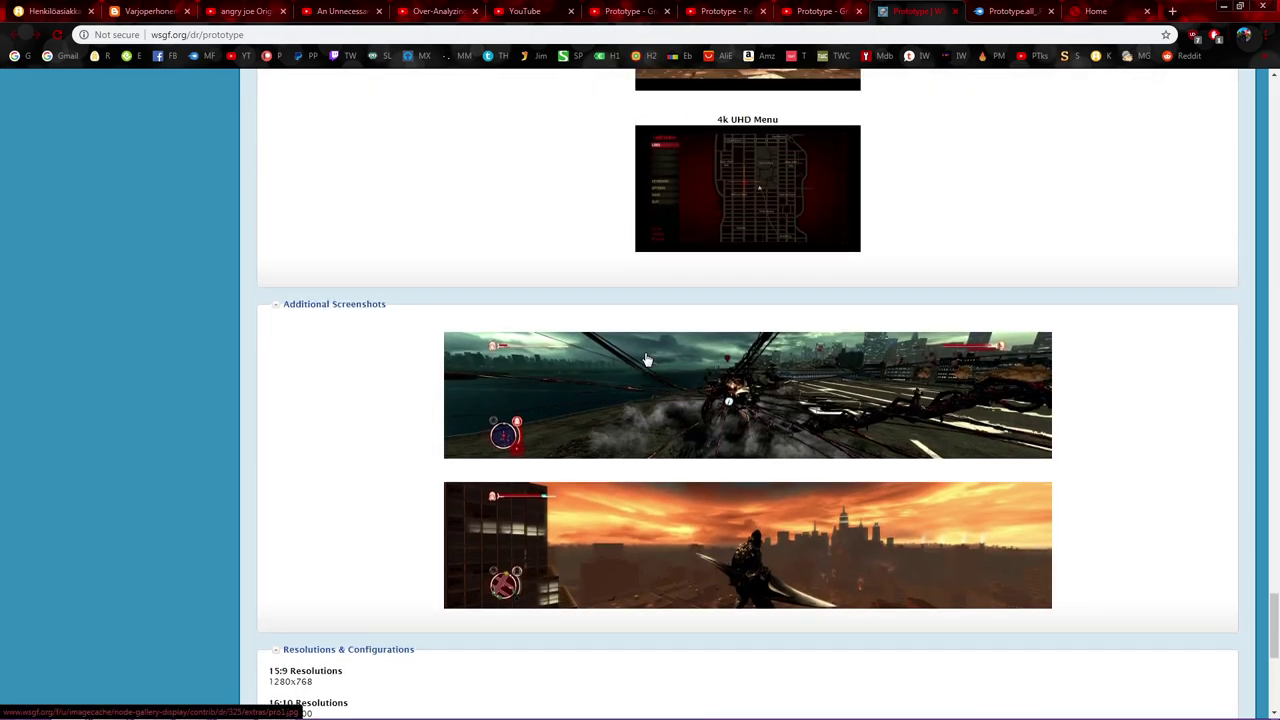
pyautogui.scroll(9, 673, 343)
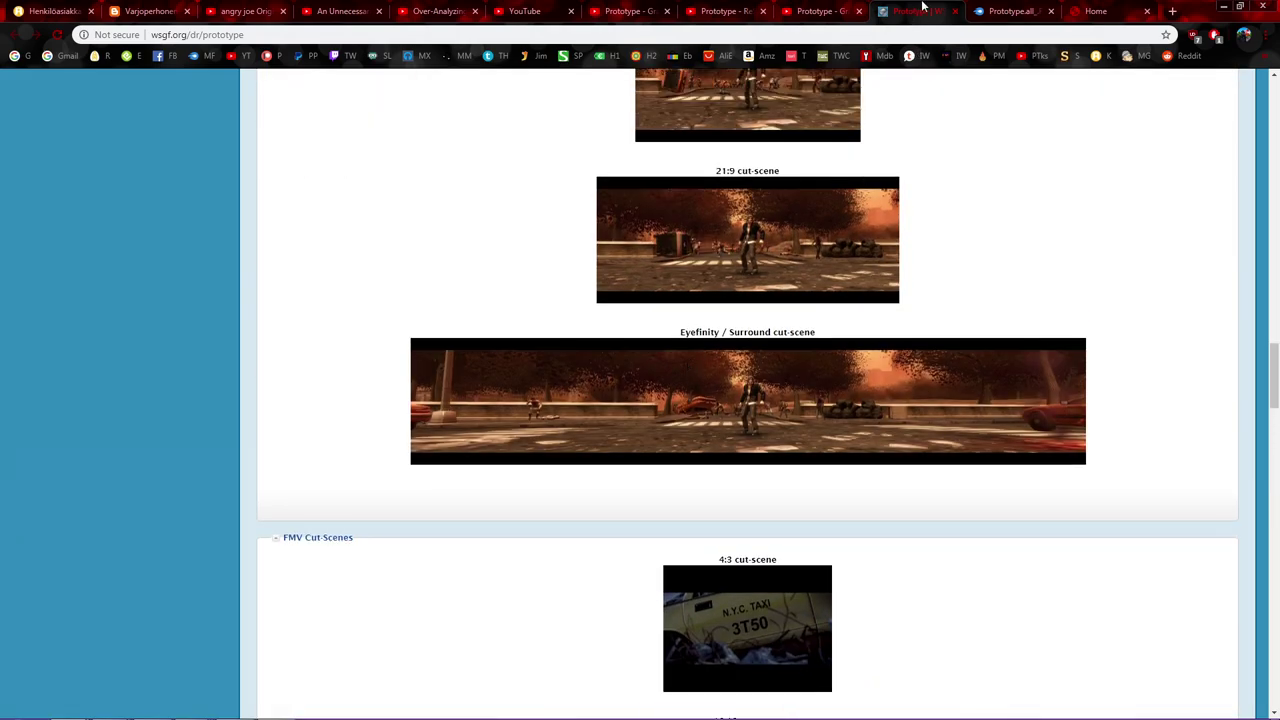
# Check the MediaFire page for the Prototype all-resolutions and higher-FOV archive against the WSGF page's resolution details.
pyautogui.click(1018, 7)
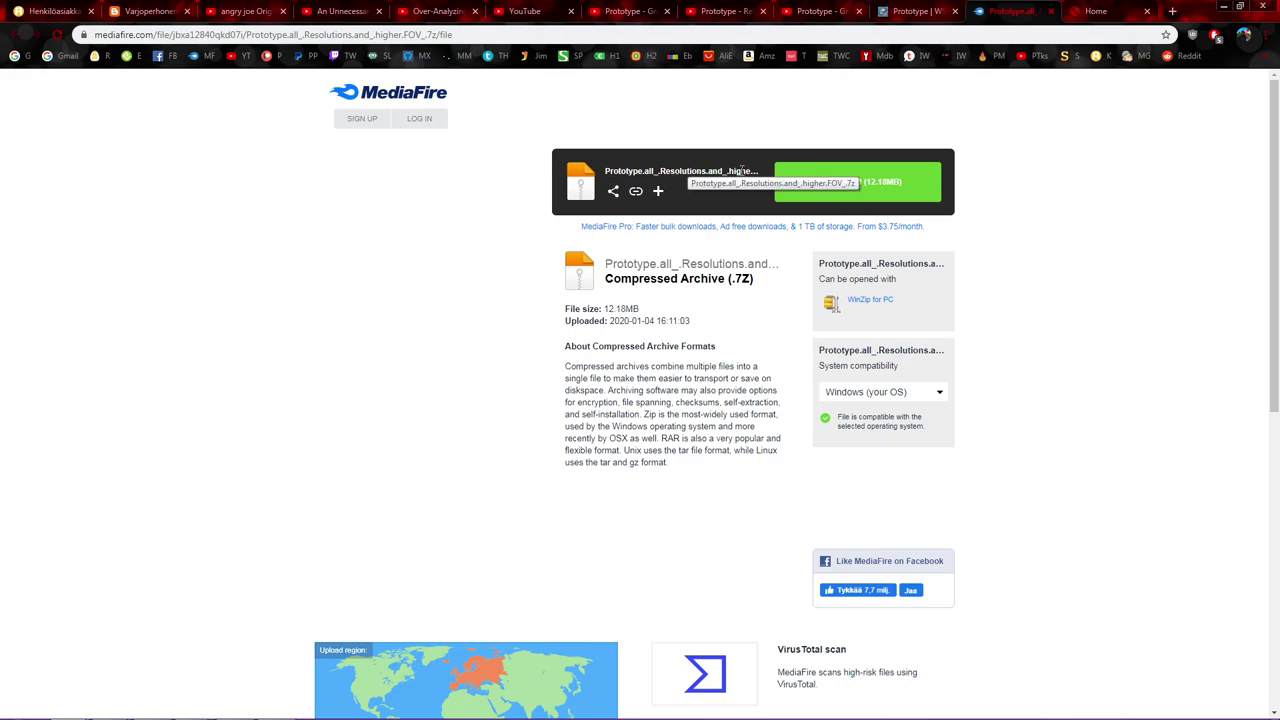
pyautogui.hotkey('ctrl', 'shift', 'Tab')
pyautogui.scroll(-12, 530, 520)
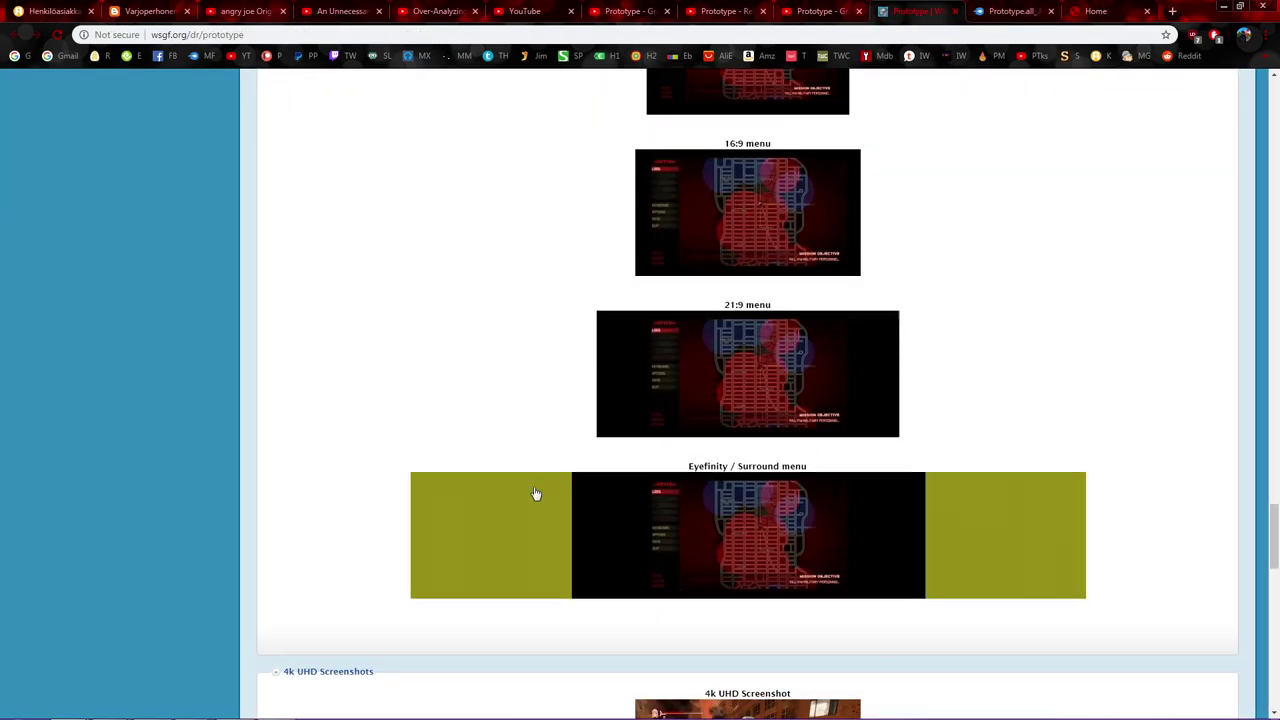
pyautogui.scroll(-10, 533, 492)
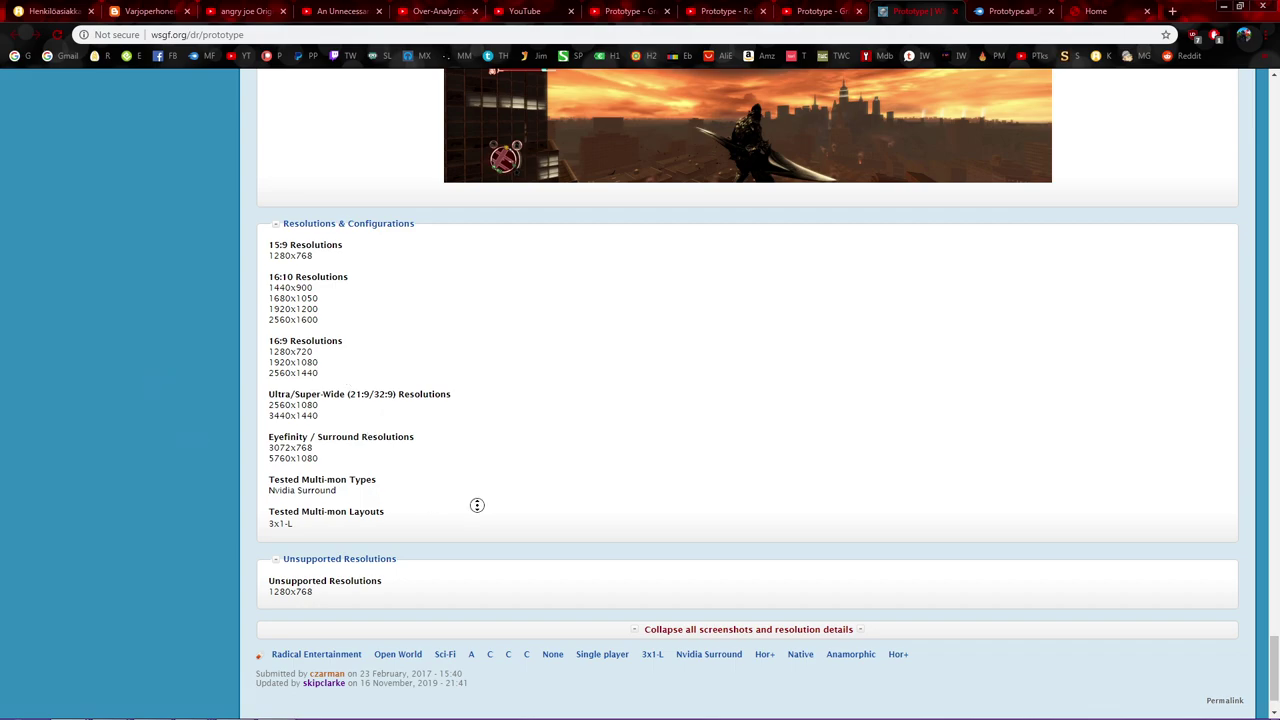
pyautogui.scroll(20, 477, 505)
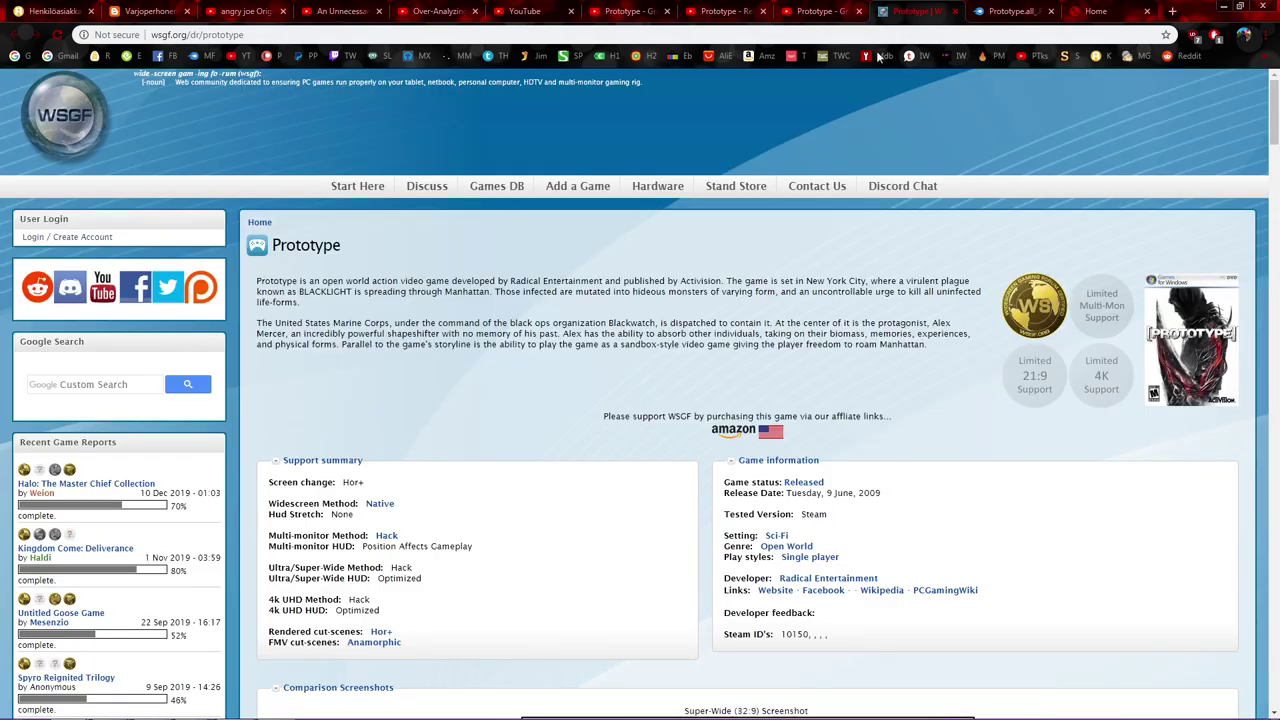
pyautogui.hotkey('ctrl', 'Tab')
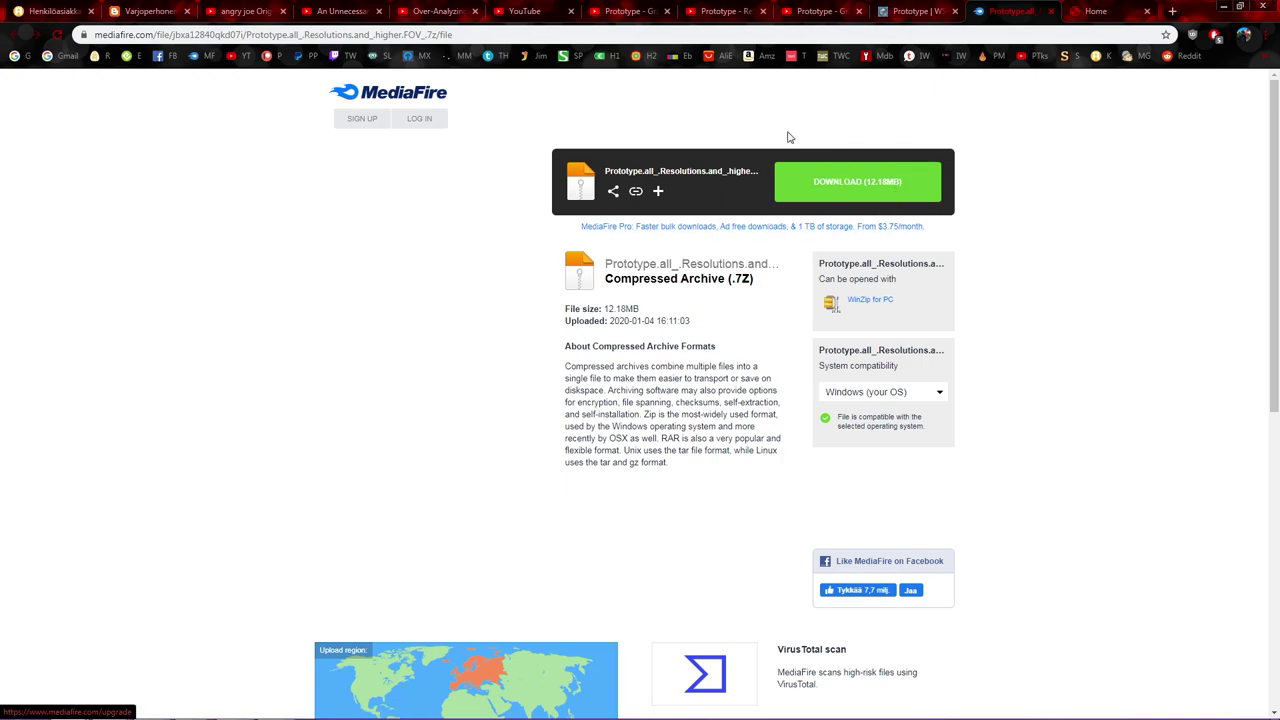
pyautogui.moveTo(674, 190); pyautogui.dragTo(704, 205)
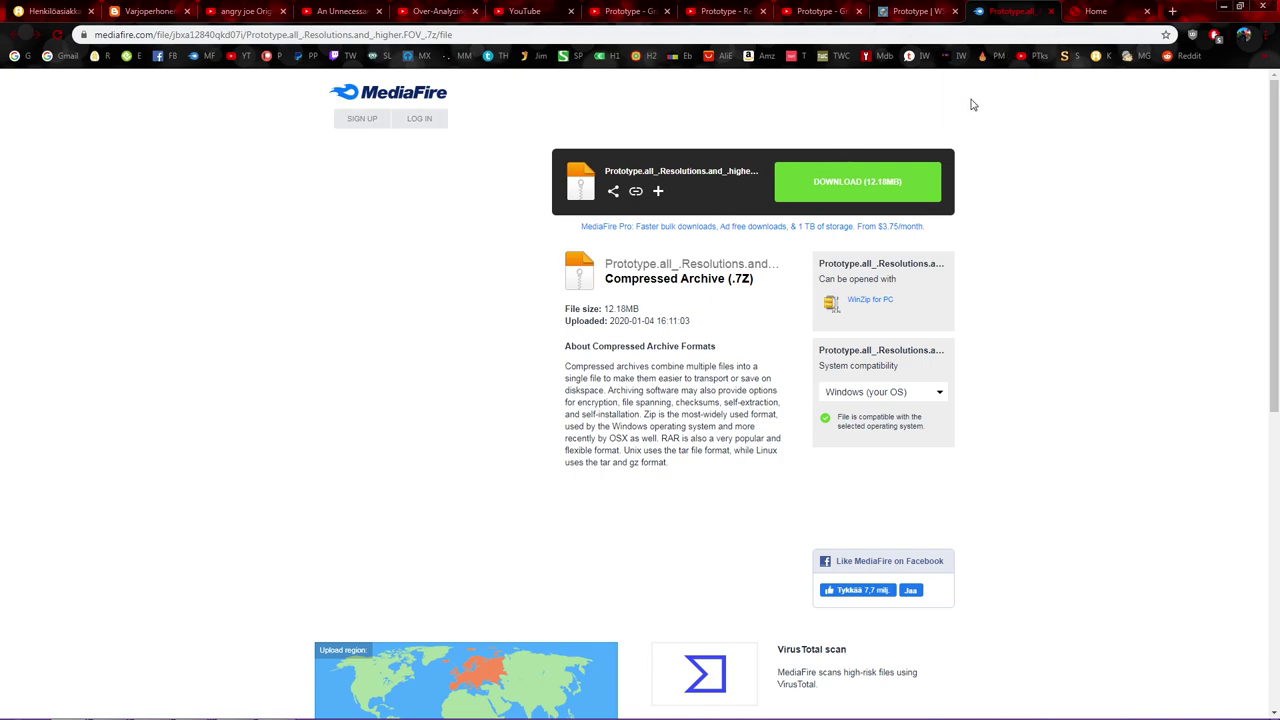
# Review the title of the Prototype GEMFX and Widescreenfix video and the comment about GEMFX crashing the game.
pyautogui.click(640, 11)
pyautogui.scroll(10, 555, 355)
pyautogui.scroll(-2, 251, 493)
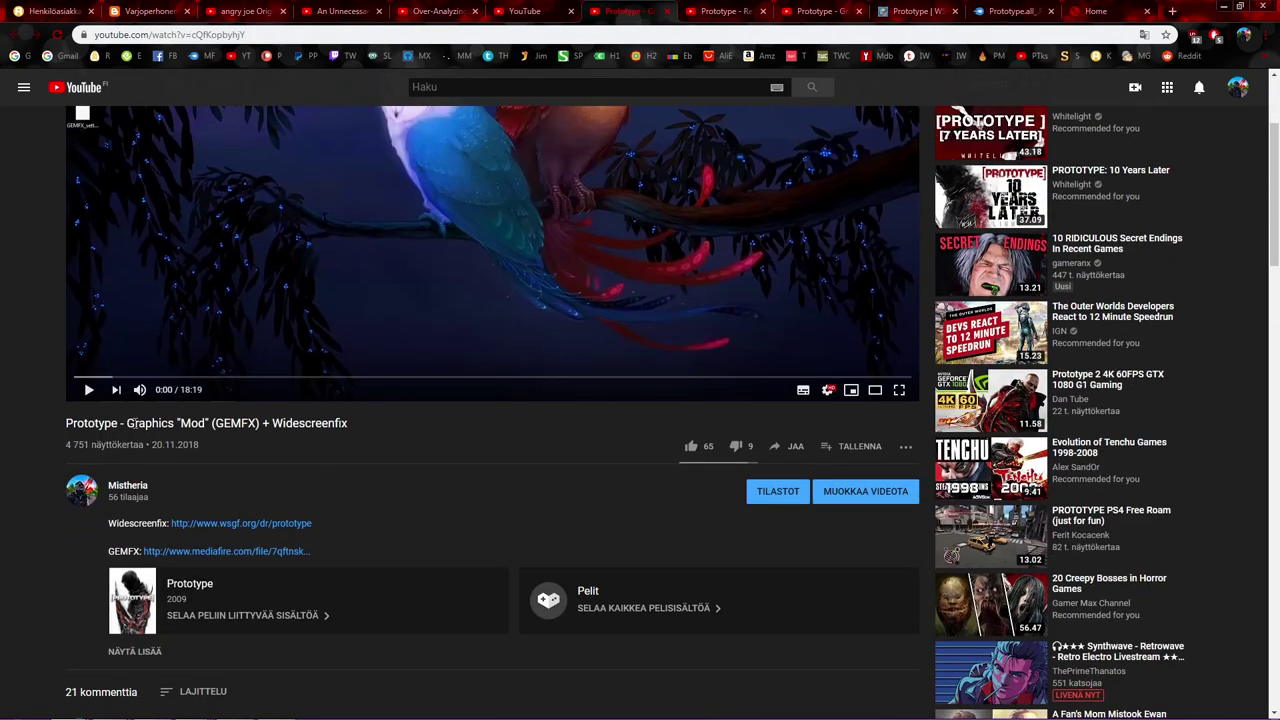
pyautogui.moveTo(258, 423); pyautogui.dragTo(216, 423)
pyautogui.scroll(1, 298, 438)
pyautogui.scroll(-6, 298, 438)
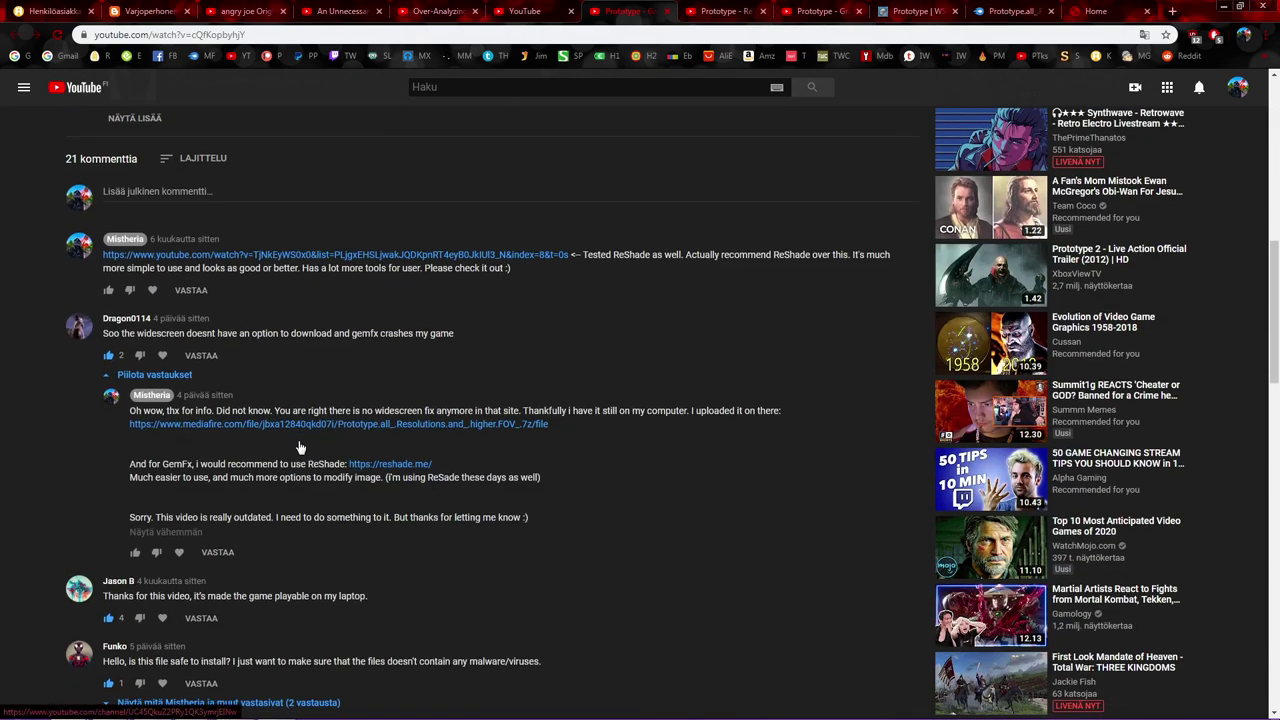
pyautogui.doubleClick(417, 338)
pyautogui.click(406, 338)
pyautogui.moveTo(410, 335); pyautogui.dragTo(362, 334)
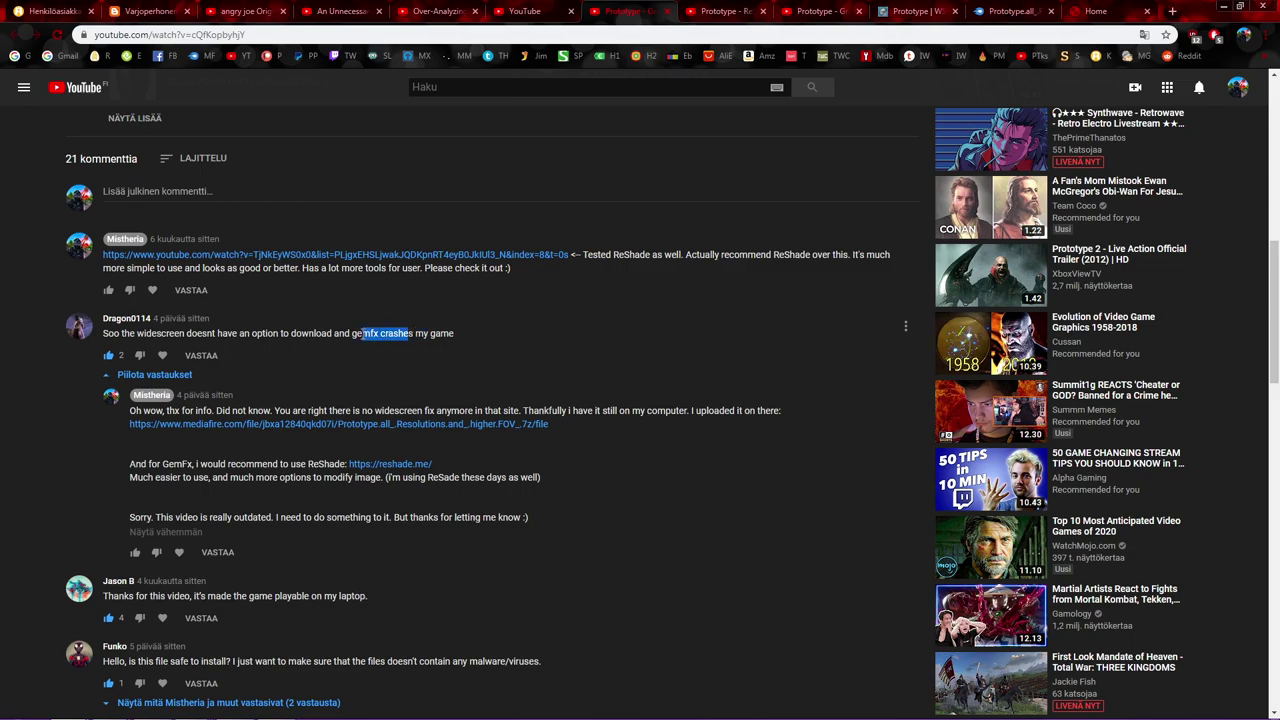
pyautogui.click(362, 334)
pyautogui.scroll(8, 417, 411)
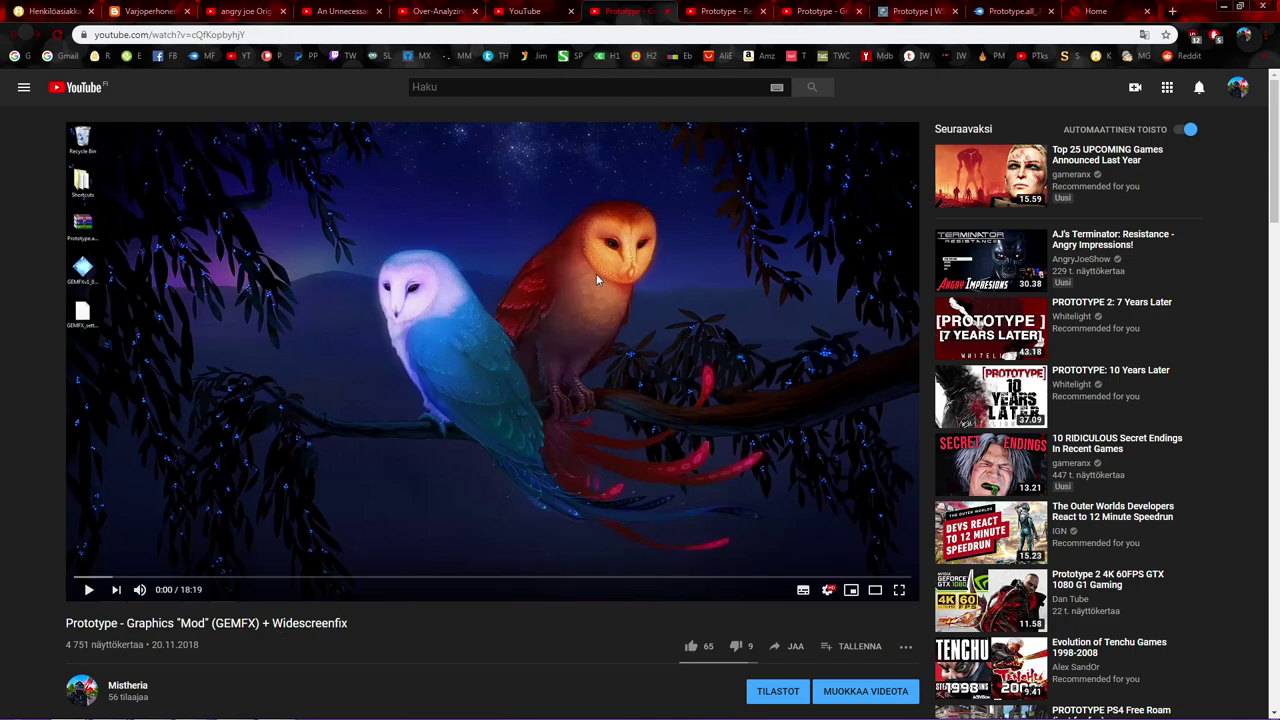
# Review the title and description links of the "Prototype - ReShade Graphics + Widescreen Fix (2018)" video.
pyautogui.click(688, 12)
pyautogui.scroll(-2, 238, 605)
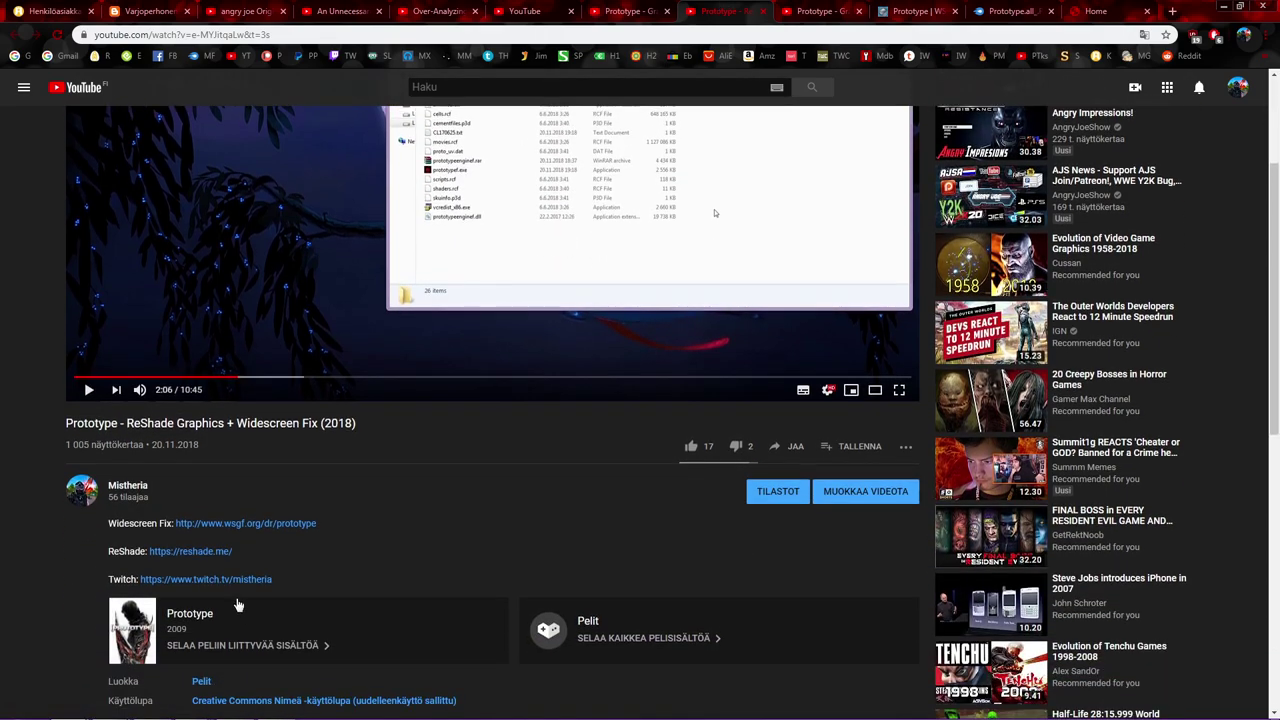
pyautogui.moveTo(135, 422); pyautogui.dragTo(356, 424)
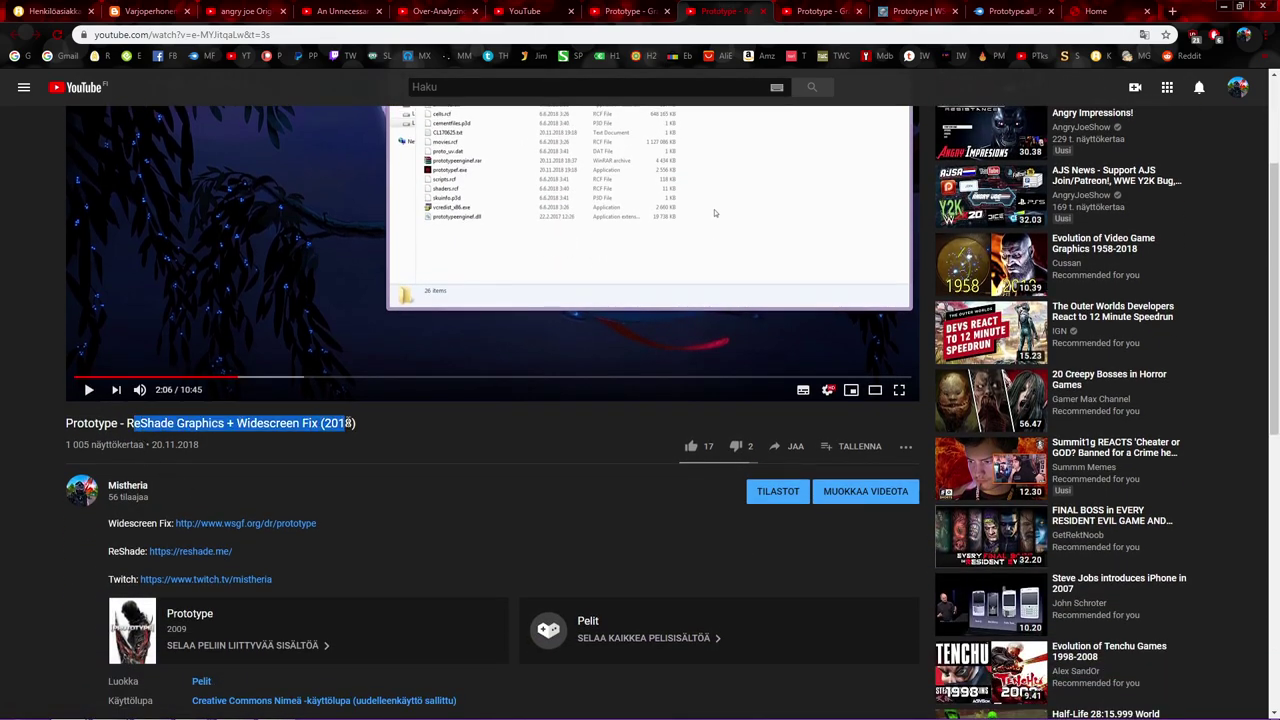
pyautogui.click(388, 428)
# Review the title and description of the "Prototype - Graphics Enchanted / 1080p Fix (2018)" video.
pyautogui.click(815, 12)
pyautogui.scroll(-2, 224, 566)
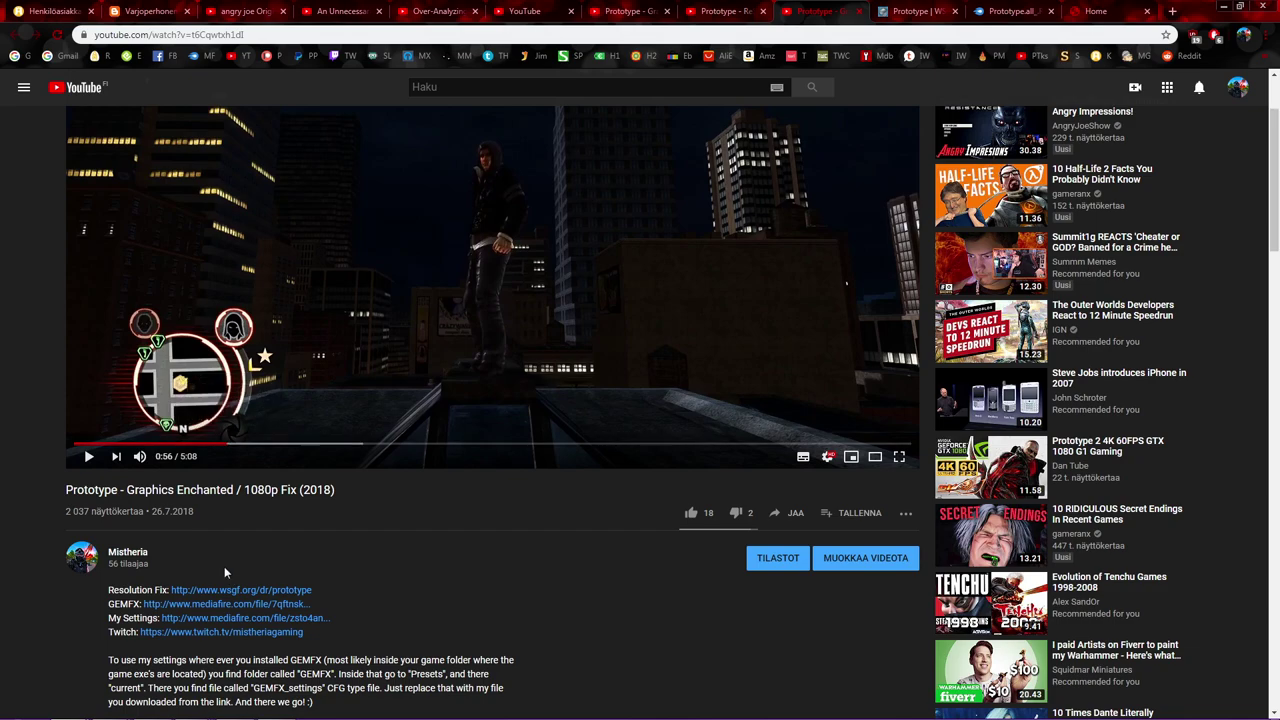
pyautogui.moveTo(131, 485); pyautogui.dragTo(257, 501)
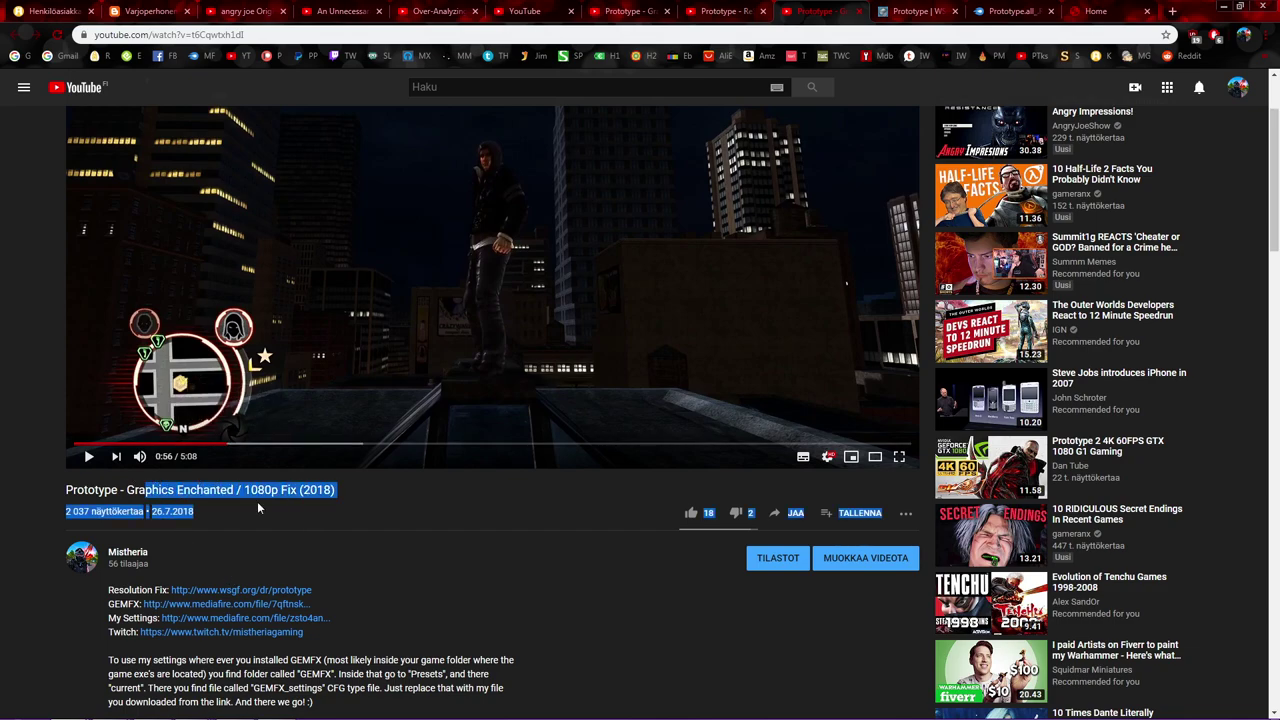
pyautogui.click(444, 510)
pyautogui.scroll(-2, 428, 522)
pyautogui.scroll(4, 428, 522)
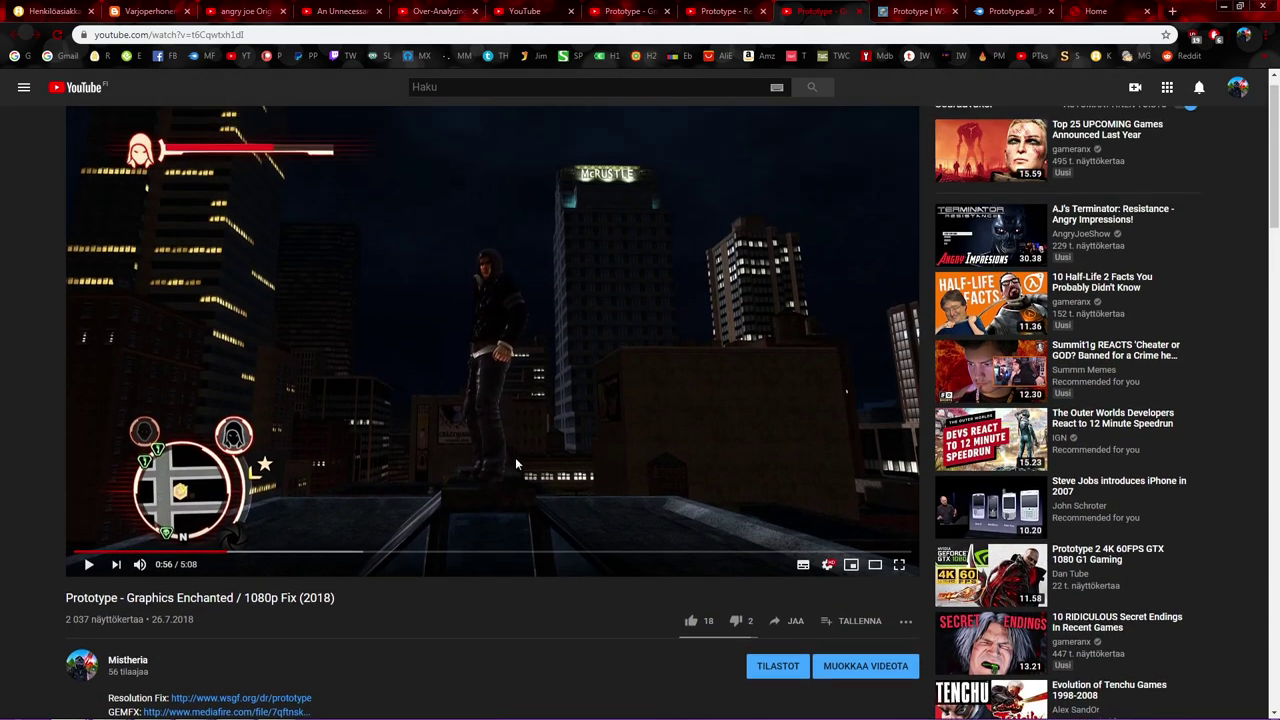
# Open the reshade.me home page and check the version offered in its Download section.
pyautogui.click(1094, 10)
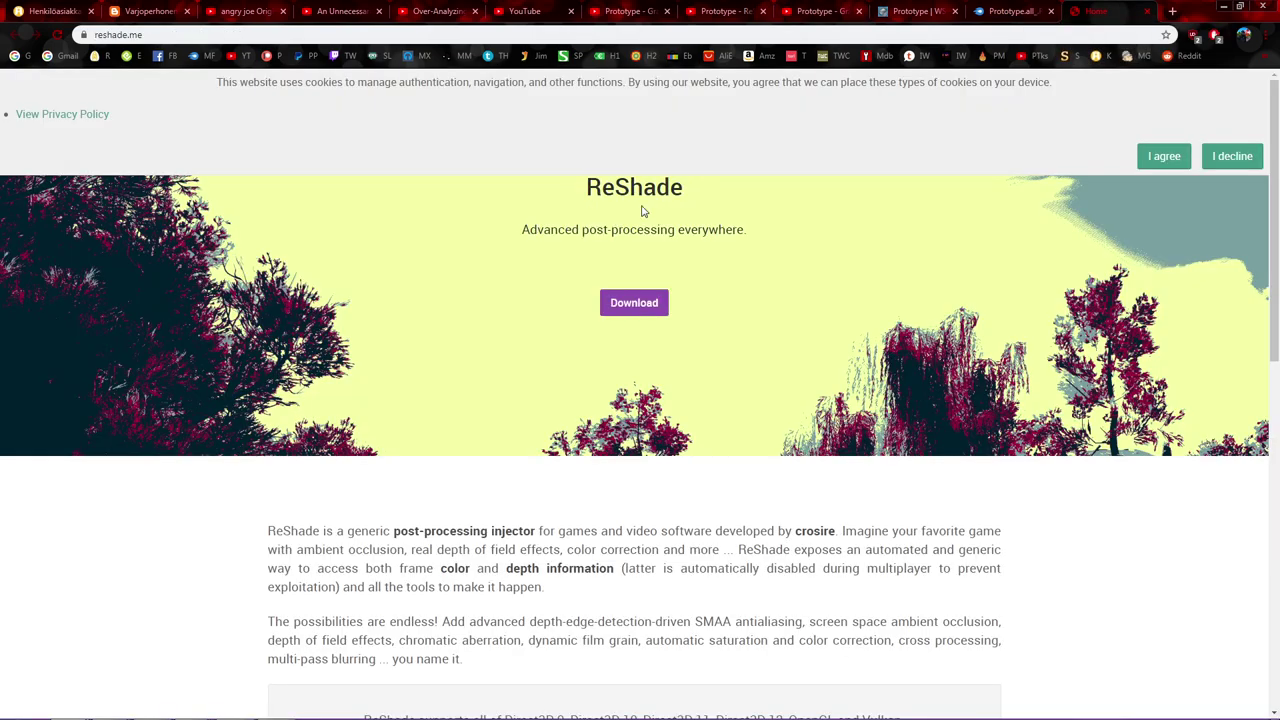
pyautogui.moveTo(584, 183); pyautogui.dragTo(785, 247)
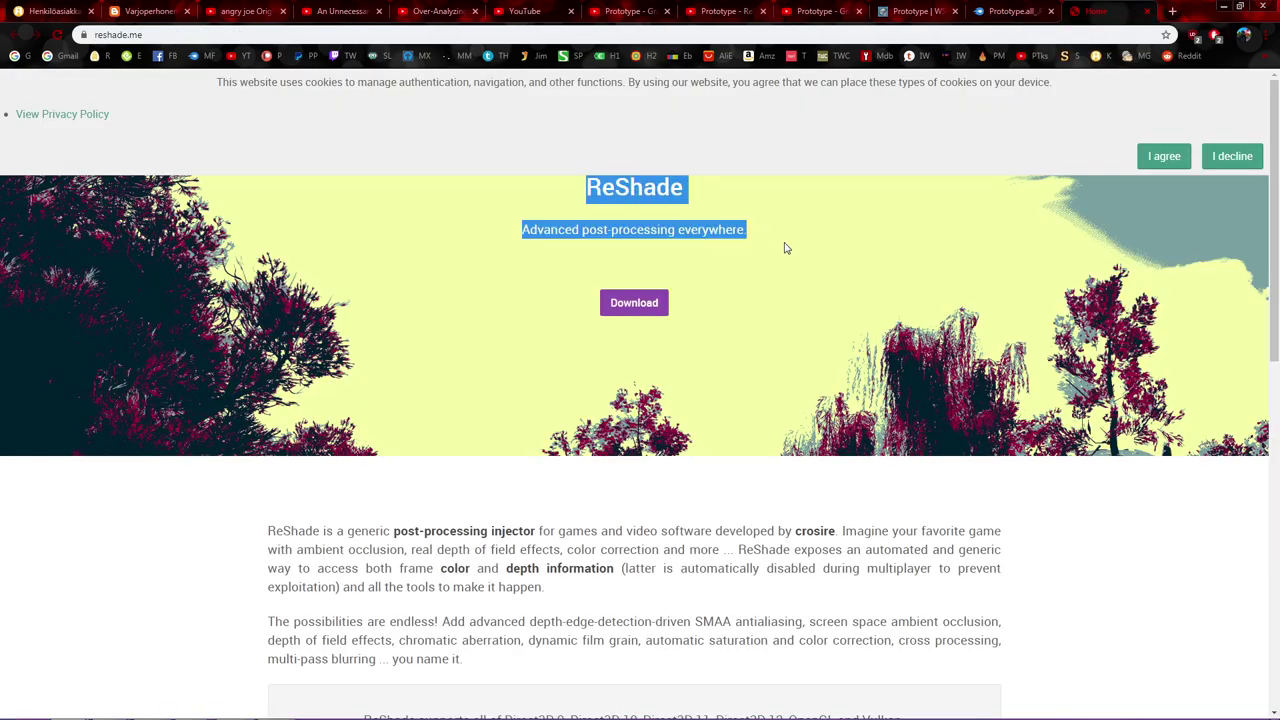
pyautogui.scroll(-7, 750, 540)
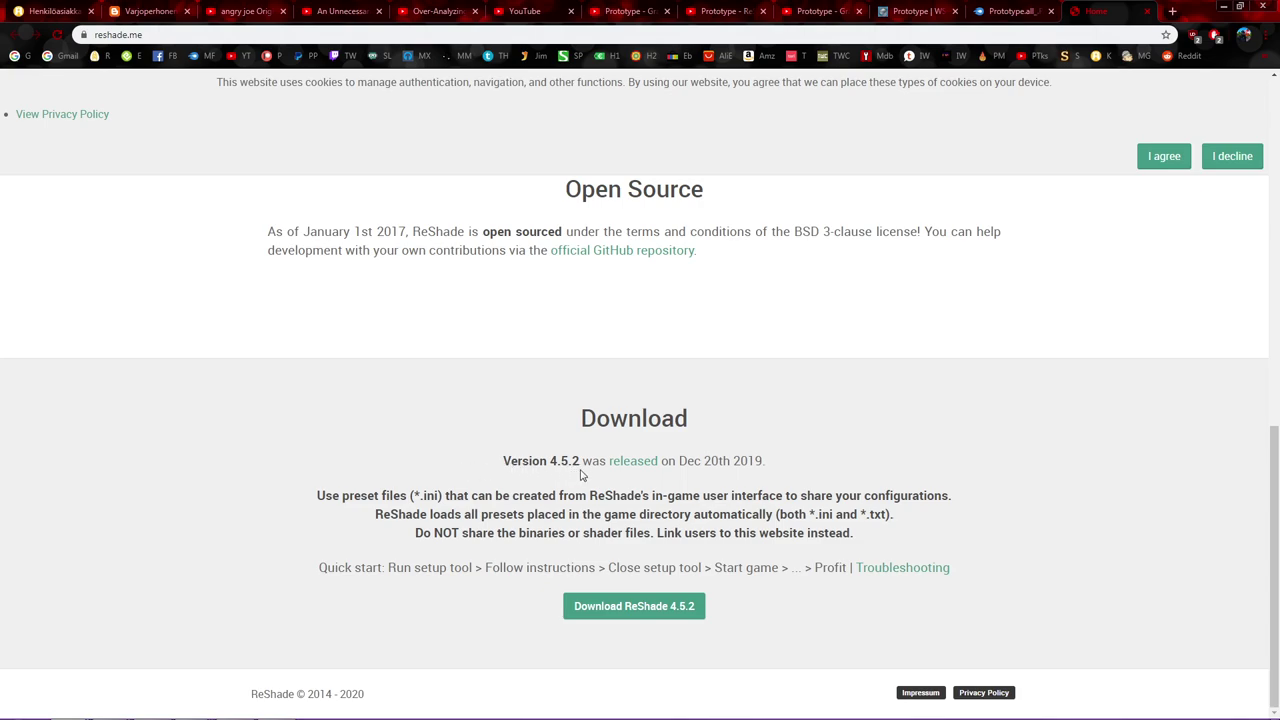
pyautogui.moveTo(549, 462); pyautogui.dragTo(587, 462)
pyautogui.click(570, 462)
# Download ReShade 4.5.2 as ReShade_Setup_4.5.2.exe into the Downloads folder and run the setup, accepting the security warning.
pyautogui.click(637, 617)
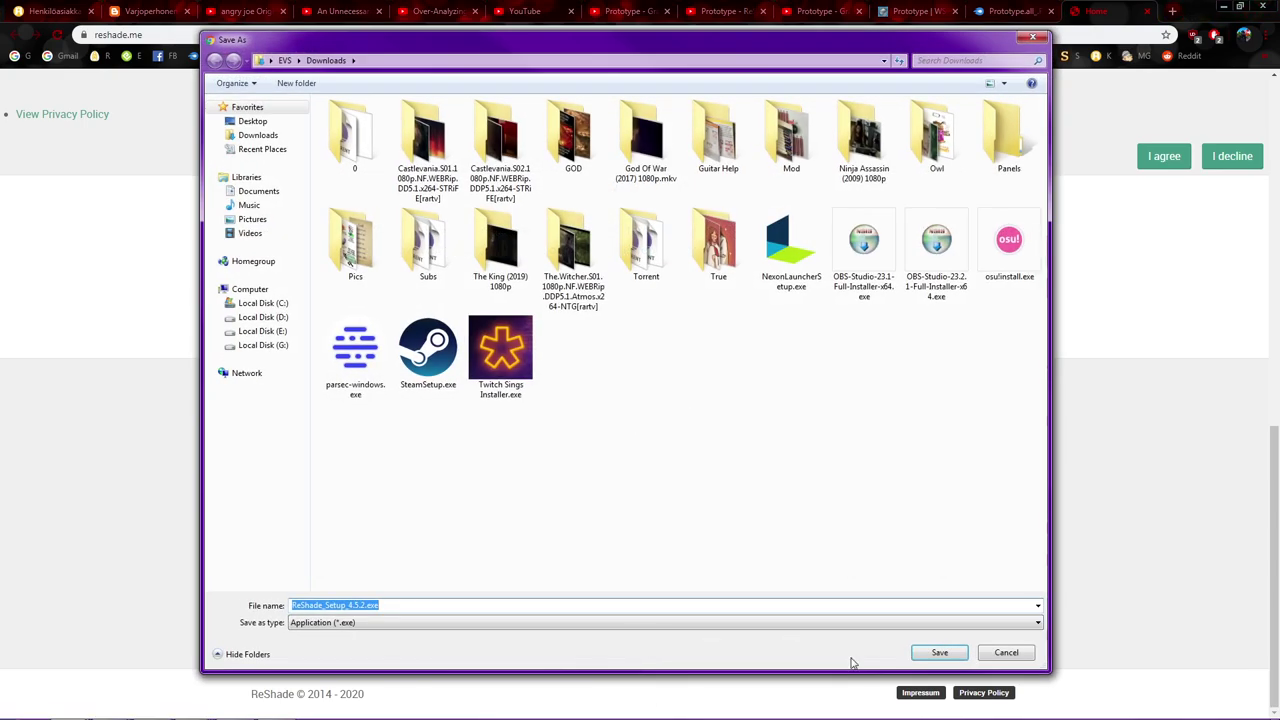
pyautogui.click(939, 652)
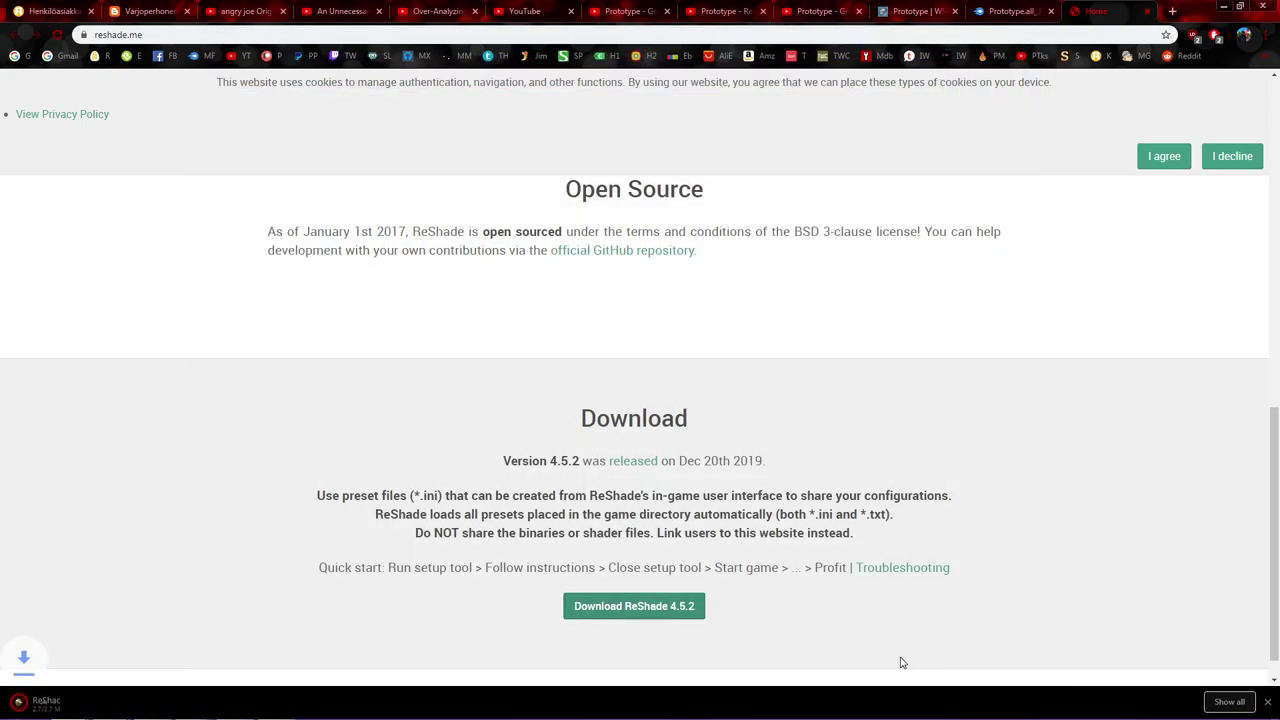
pyautogui.click(113, 704)
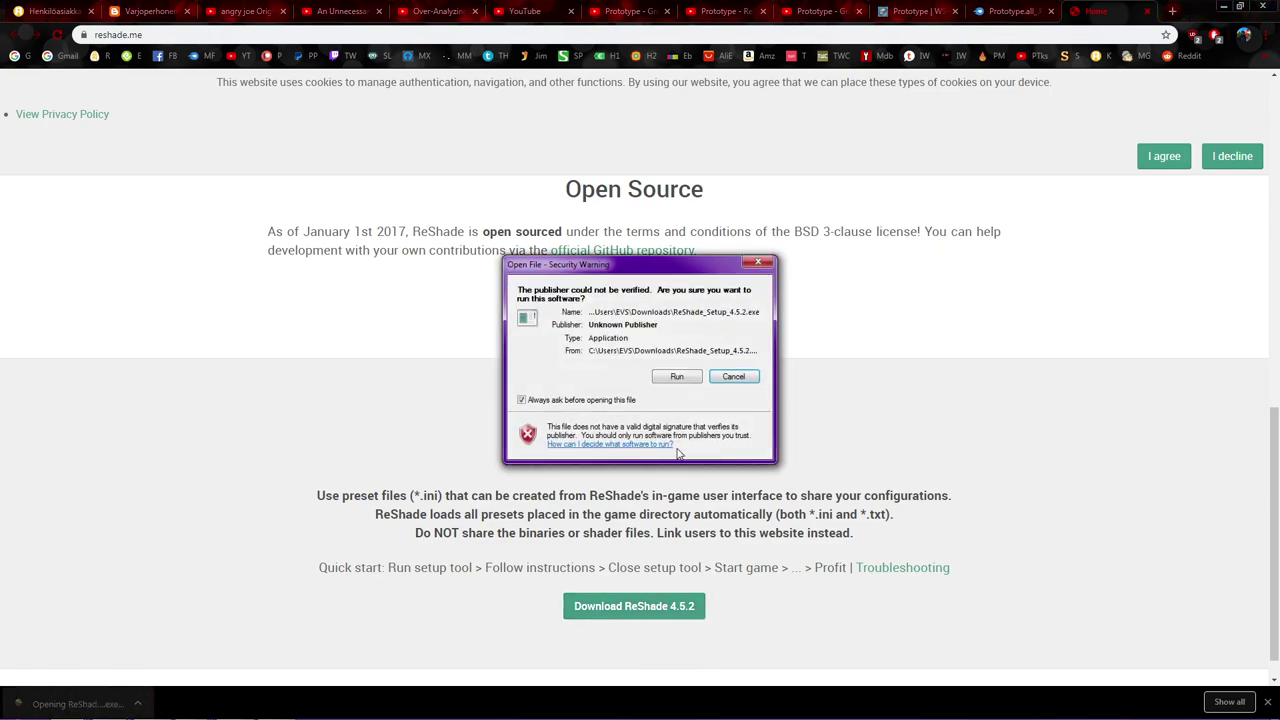
pyautogui.click(672, 376)
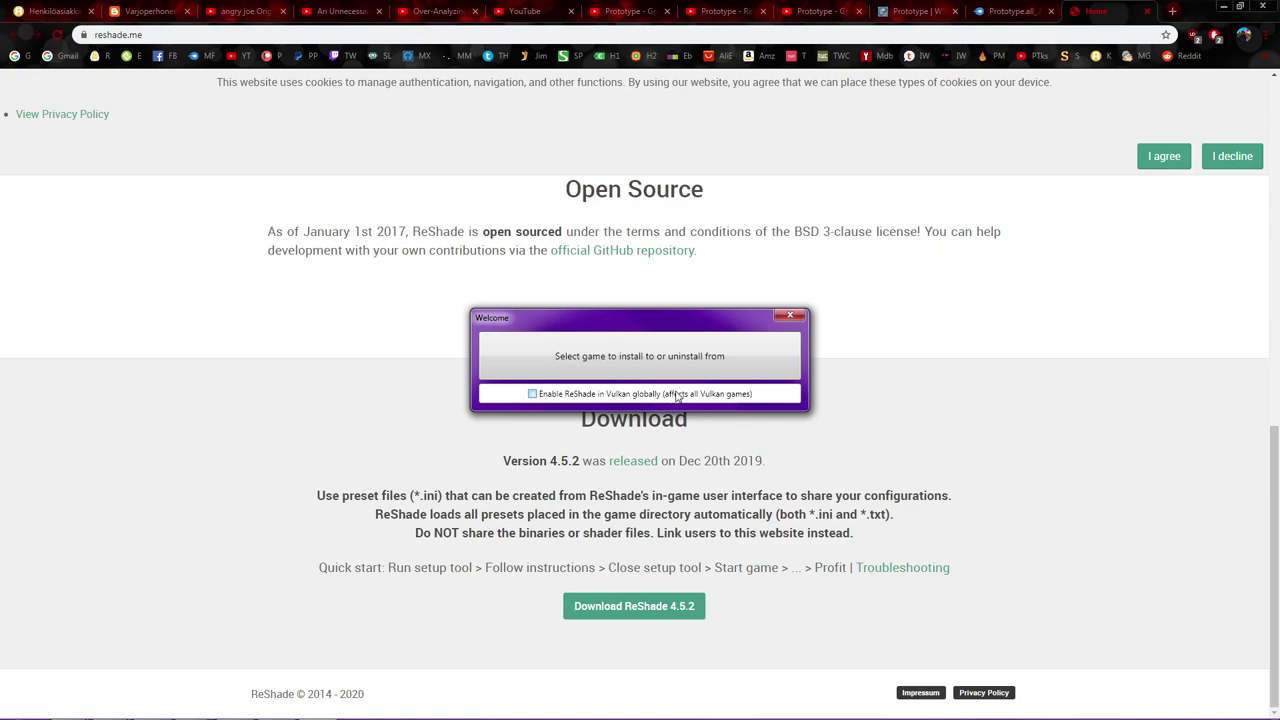
# Start choosing the game for ReShade and browse from Local Disk (G:) to Games\Steam\steamapps\common.
pyautogui.click(627, 376)
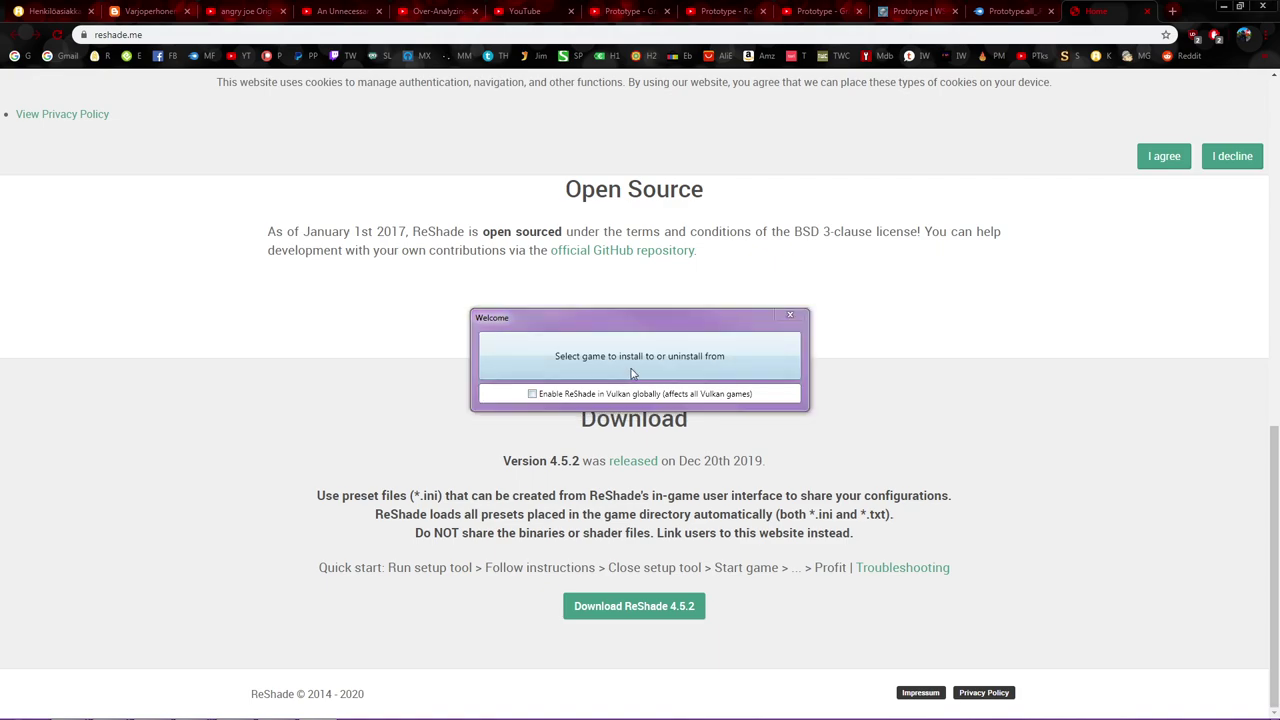
pyautogui.moveTo(785, 336); pyautogui.dragTo(659, 169)
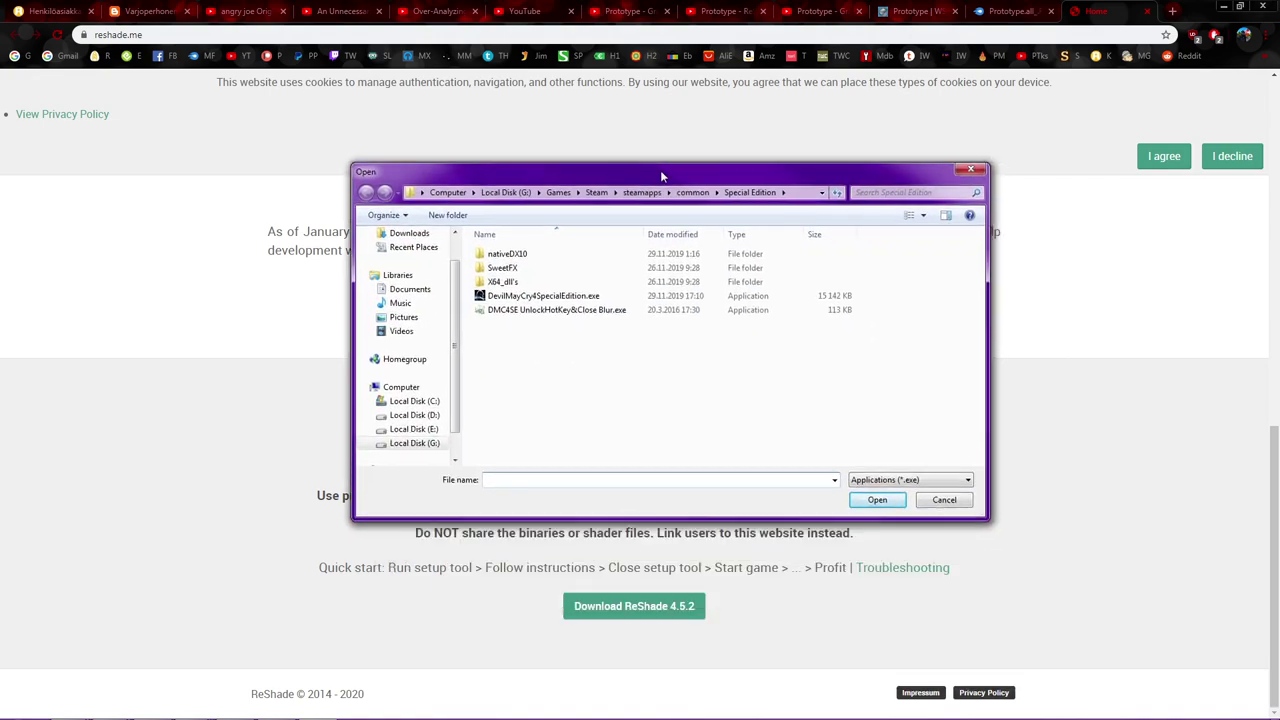
pyautogui.click(692, 192)
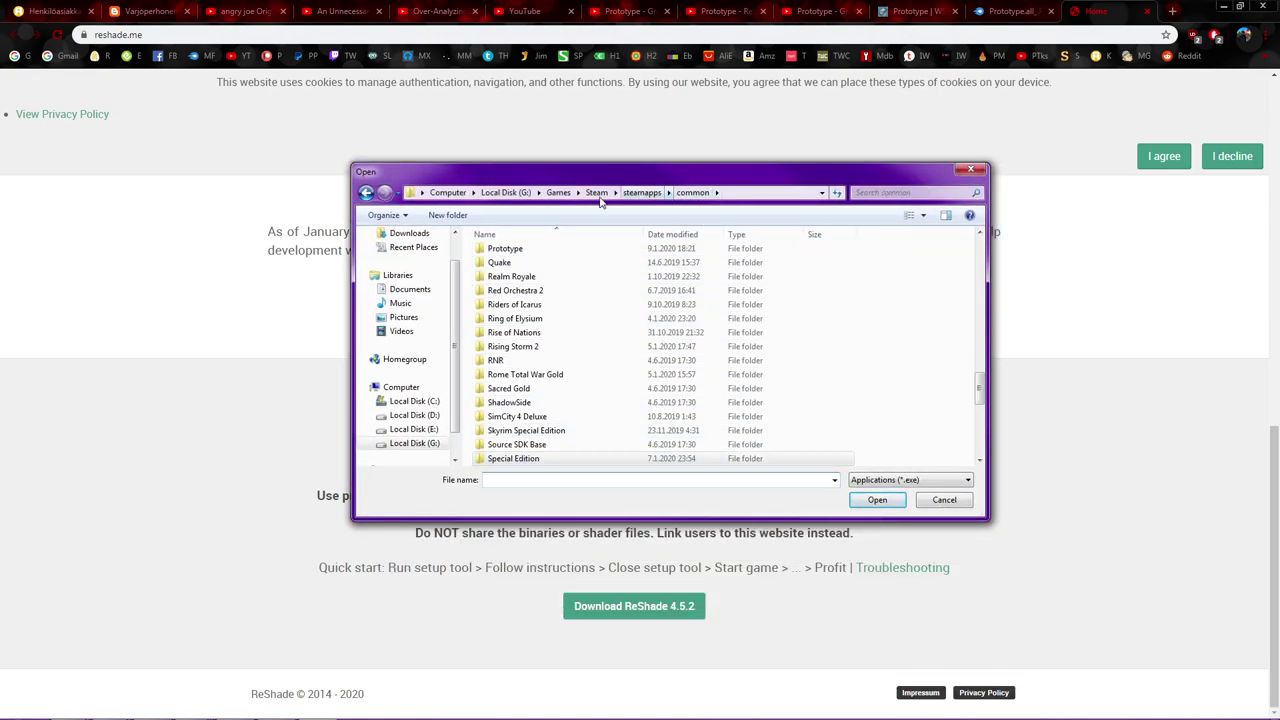
pyautogui.click(514, 197)
pyautogui.doubleClick(512, 285)
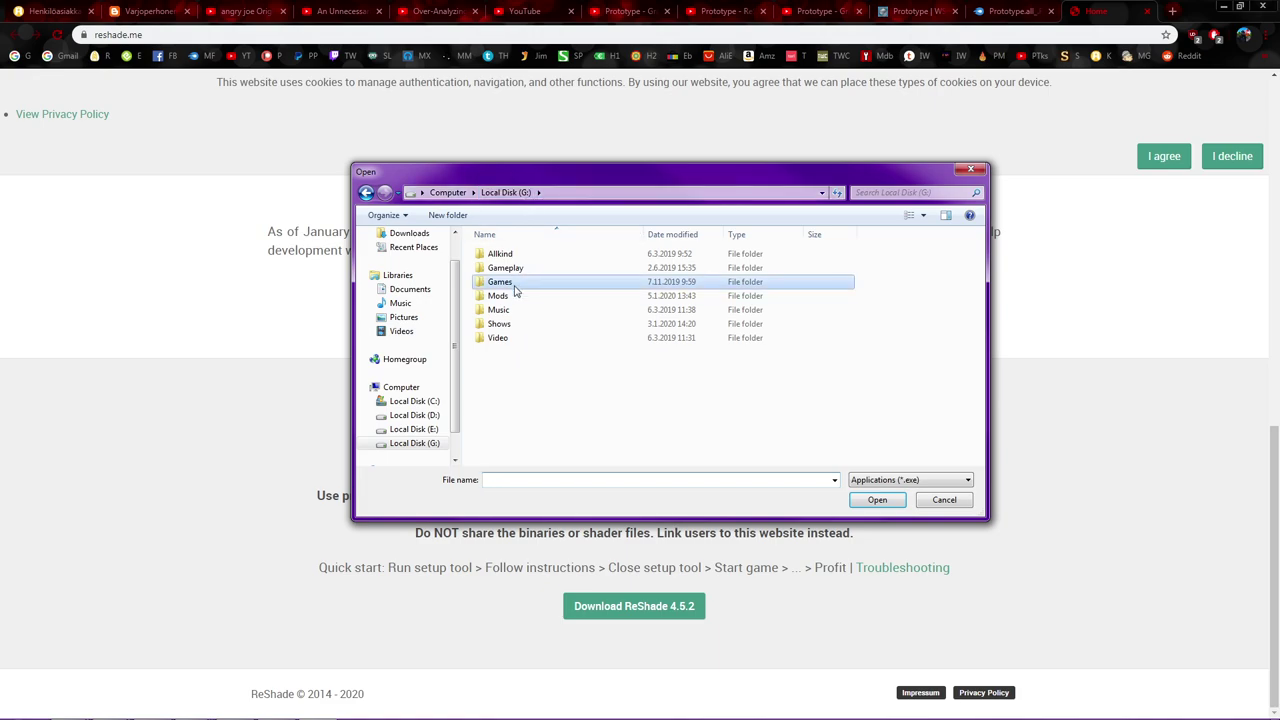
pyautogui.doubleClick(545, 435)
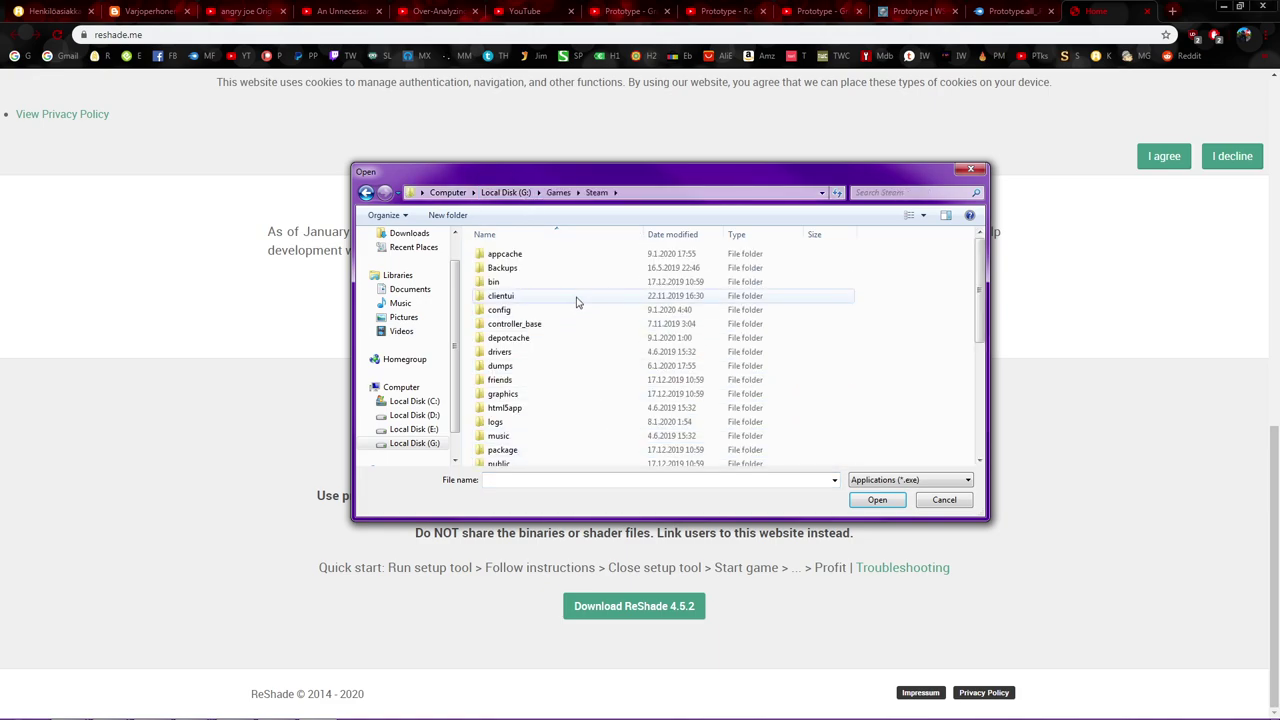
pyautogui.scroll(-6, 568, 314)
pyautogui.doubleClick(552, 319)
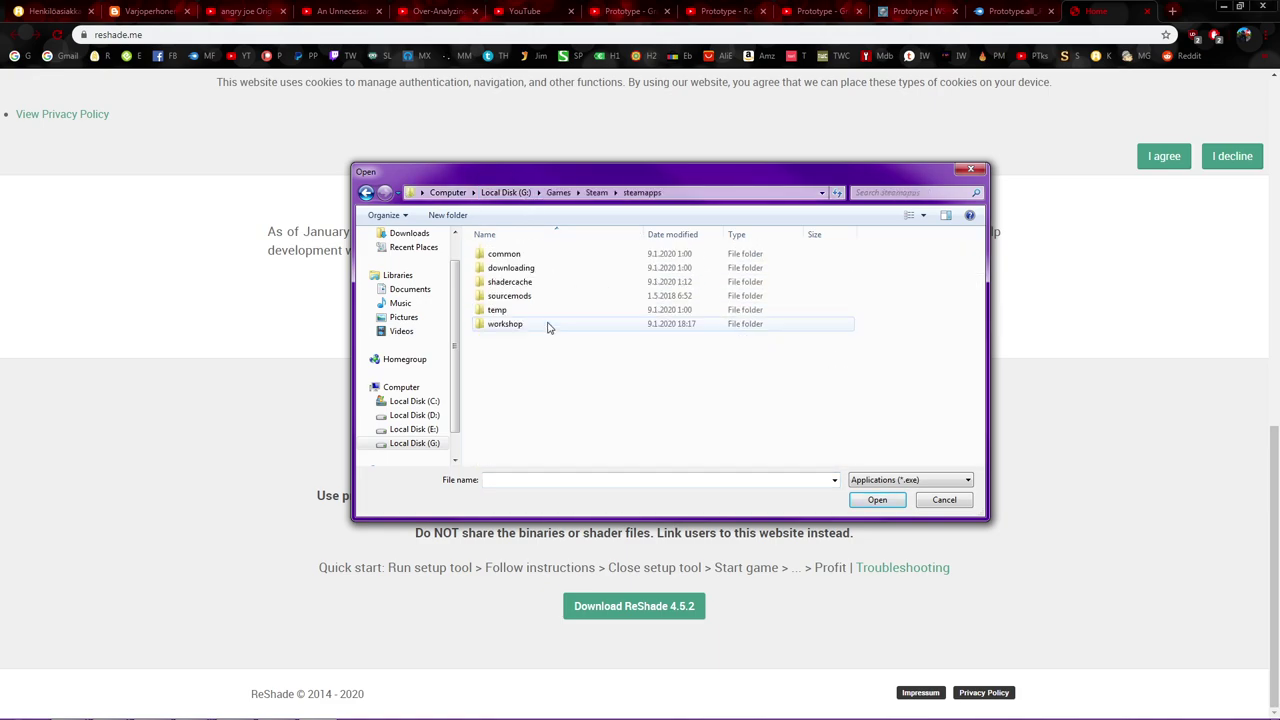
pyautogui.doubleClick(544, 256)
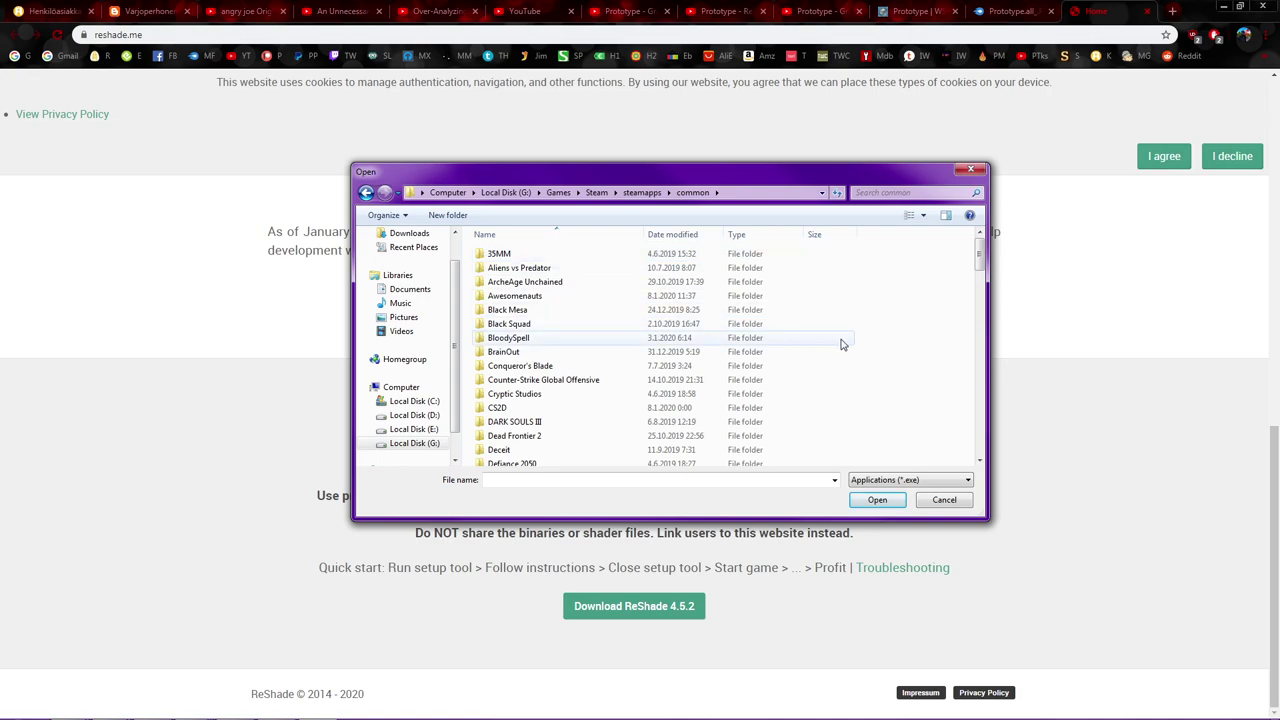
# Pick prototypef.exe in the Prototype folder as the game to install ReShade to.
pyautogui.scroll(-2, 900, 343)
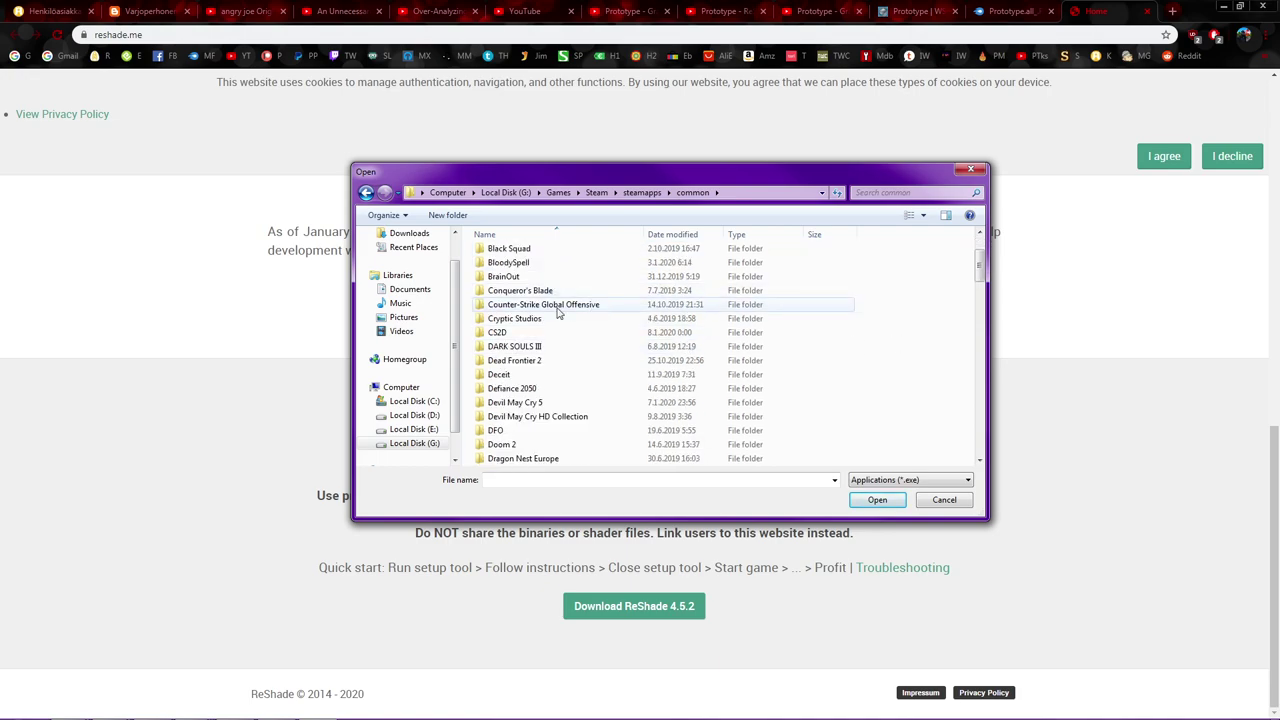
pyautogui.scroll(-5, 880, 305)
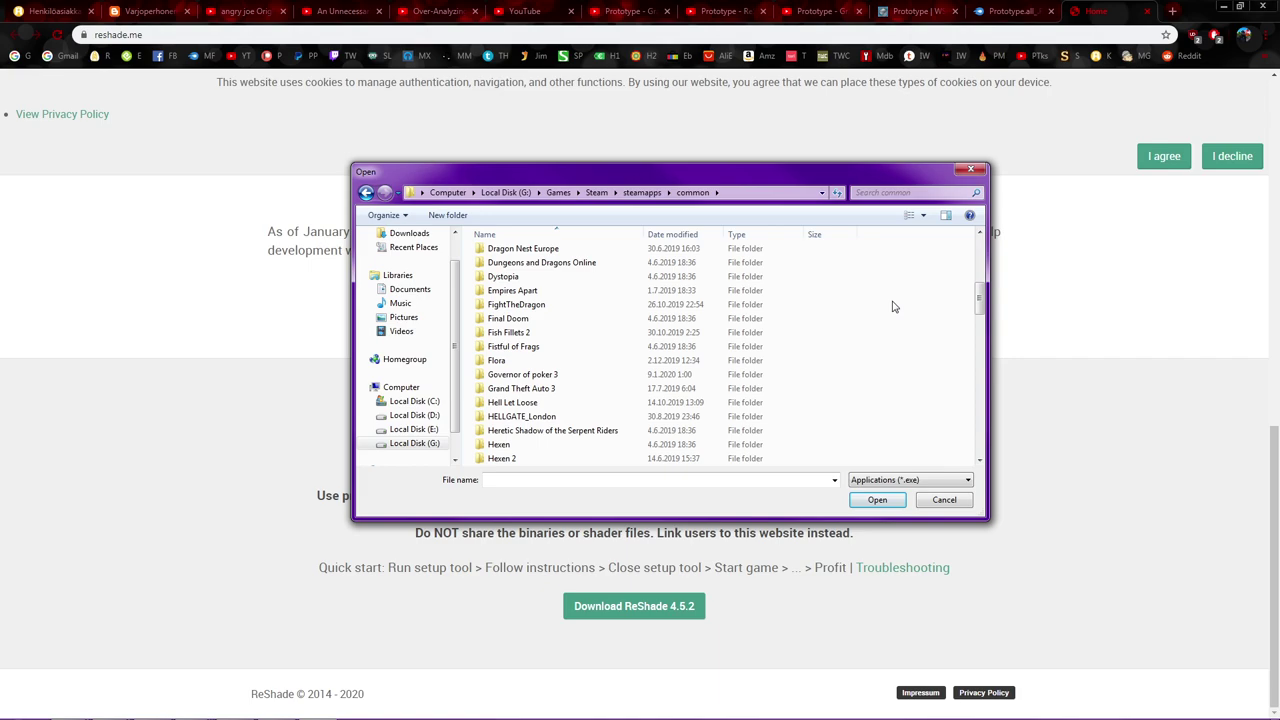
pyautogui.press('p')
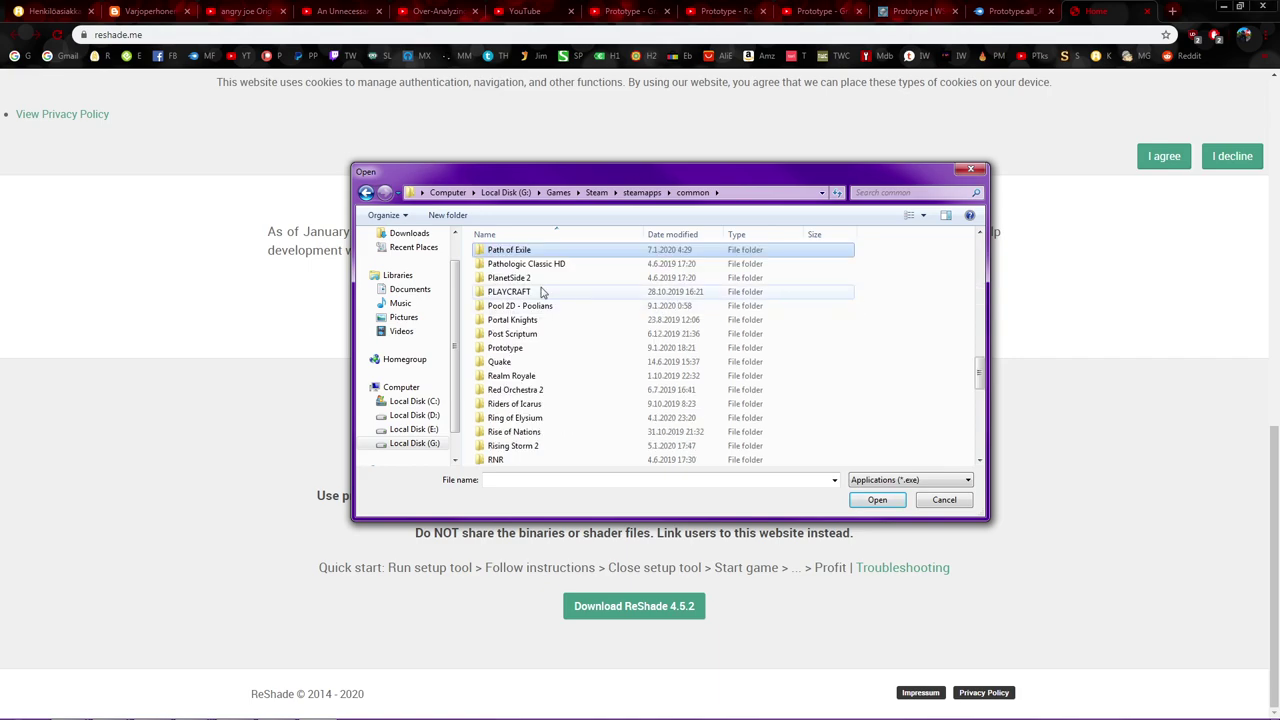
pyautogui.doubleClick(557, 348)
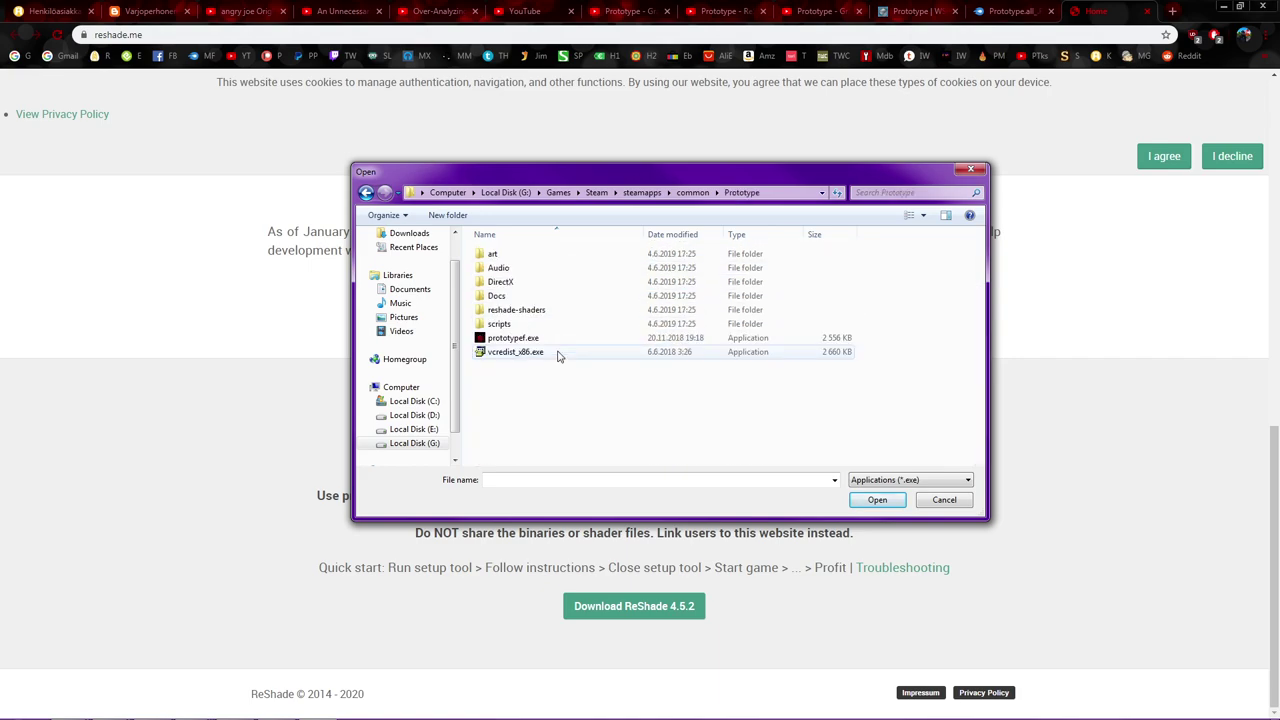
pyautogui.click(530, 339)
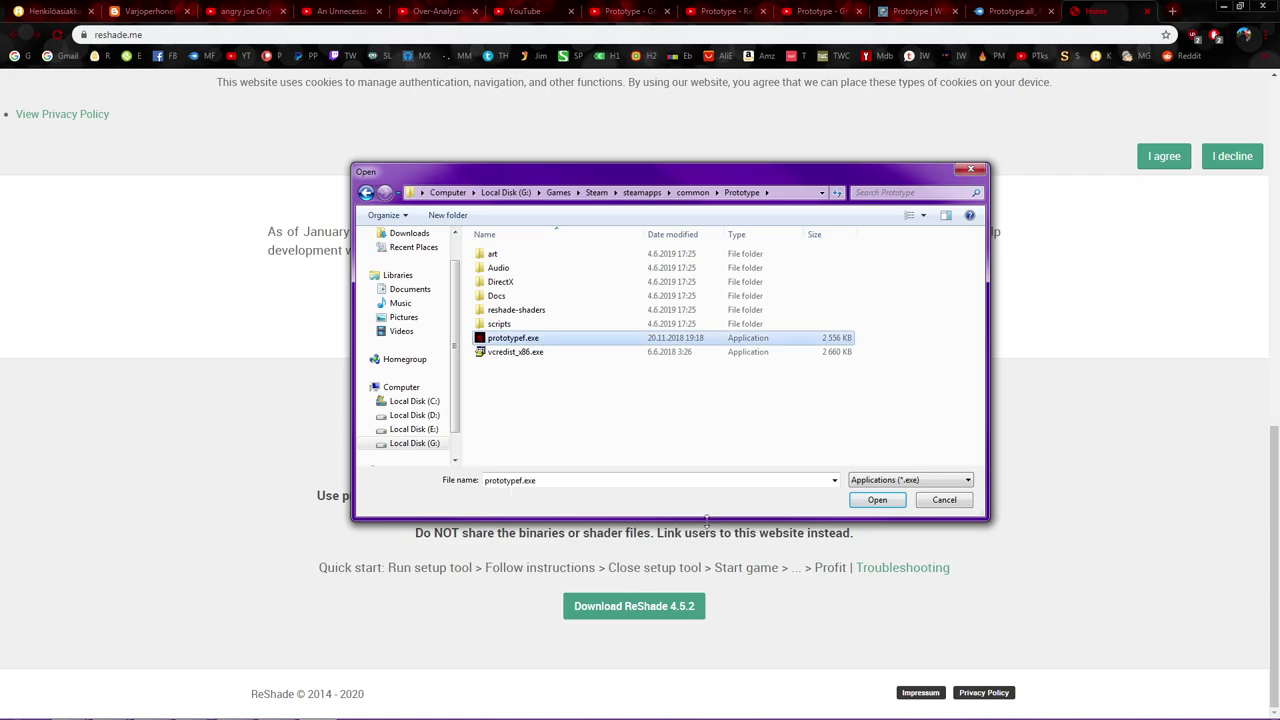
pyautogui.click(877, 500)
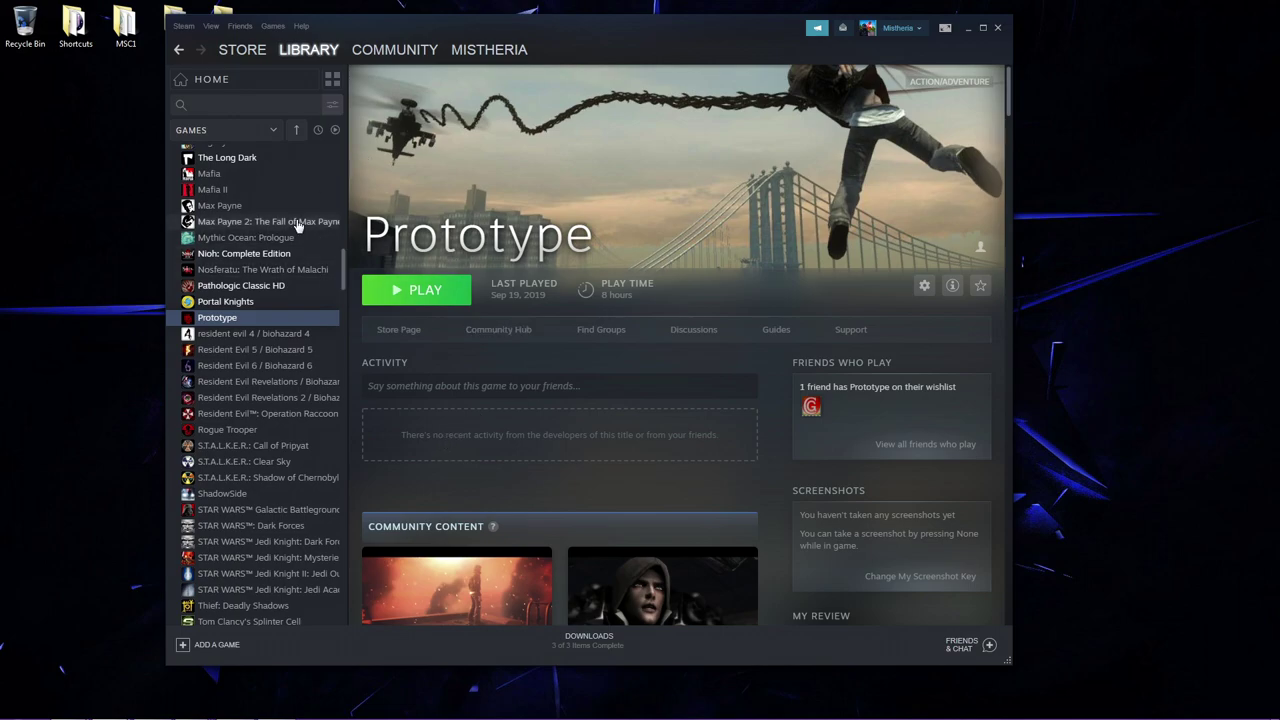
# In Steam, browse Prototype's local files from its properties and locate prototypef.exe in the game folder.
pyautogui.rightClick(195, 317)
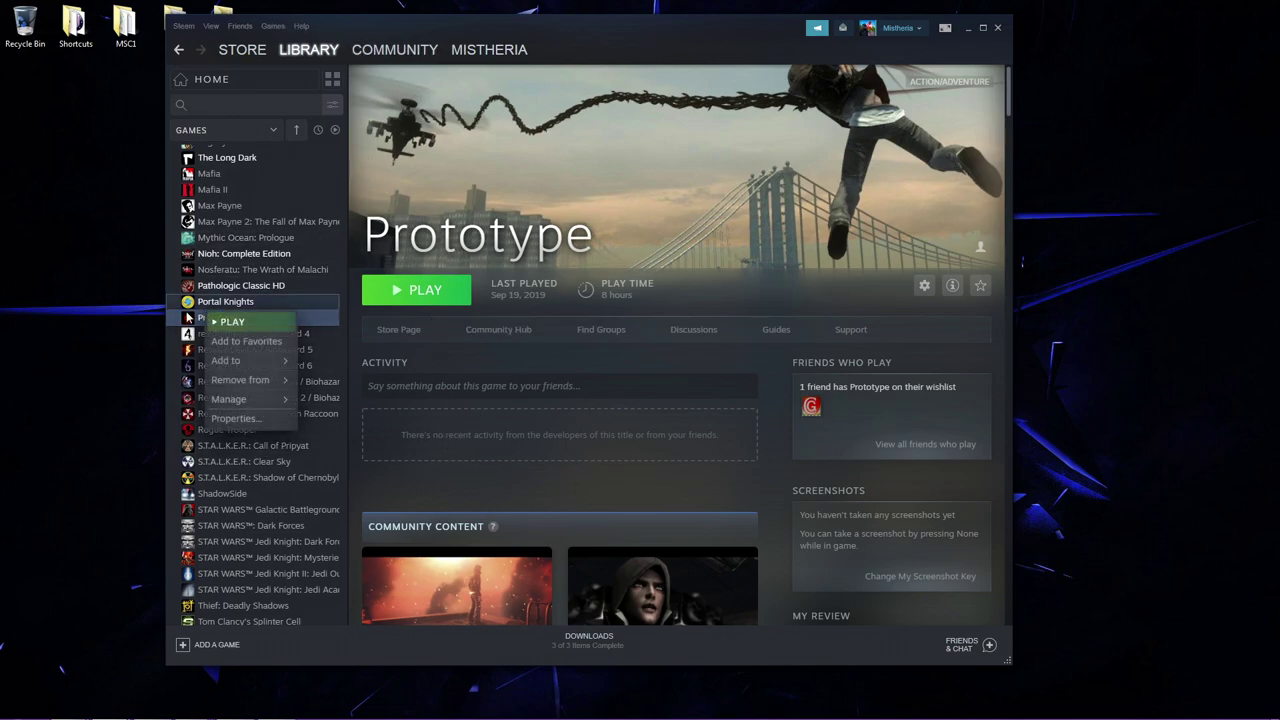
pyautogui.click(225, 421)
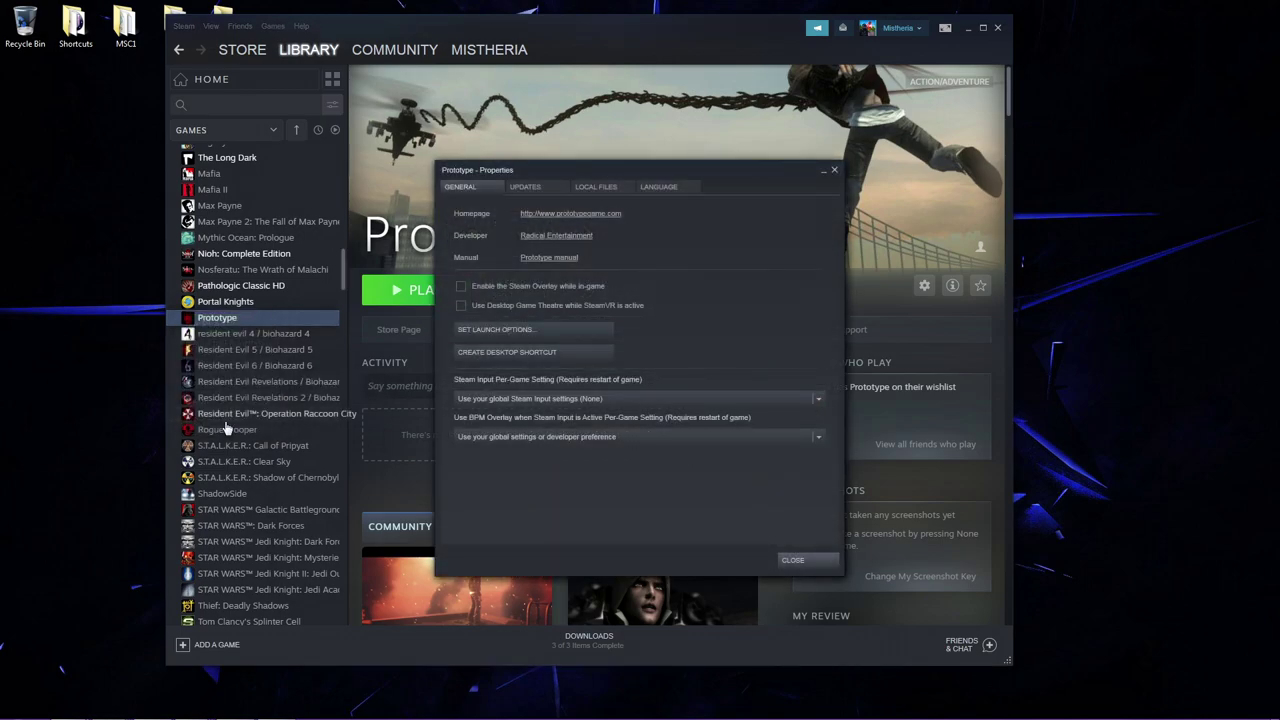
pyautogui.click(609, 188)
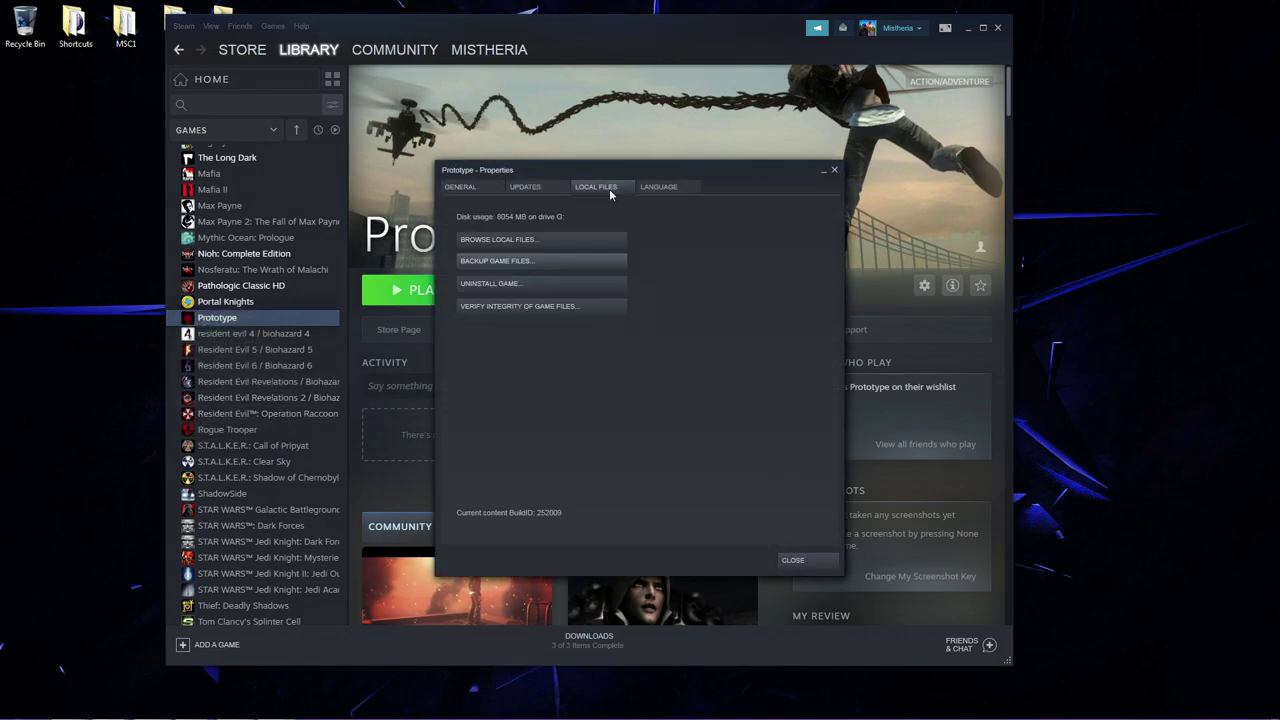
pyautogui.click(565, 239)
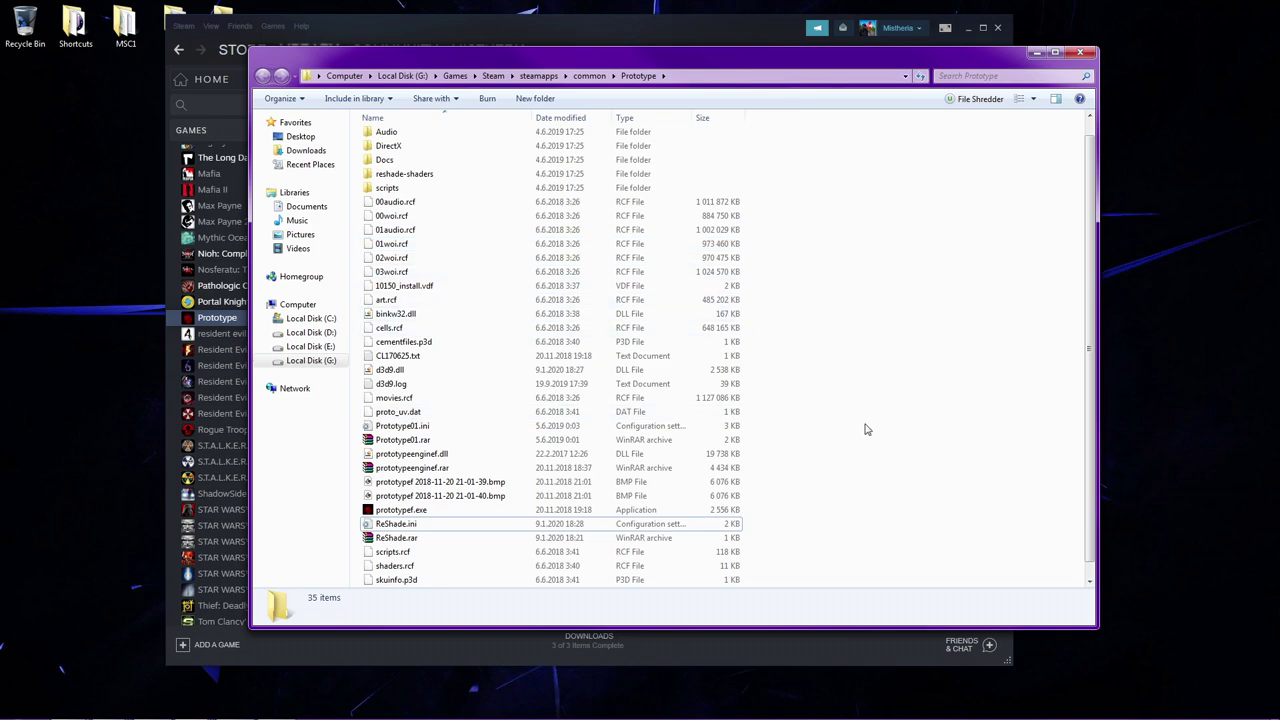
pyautogui.click(402, 511)
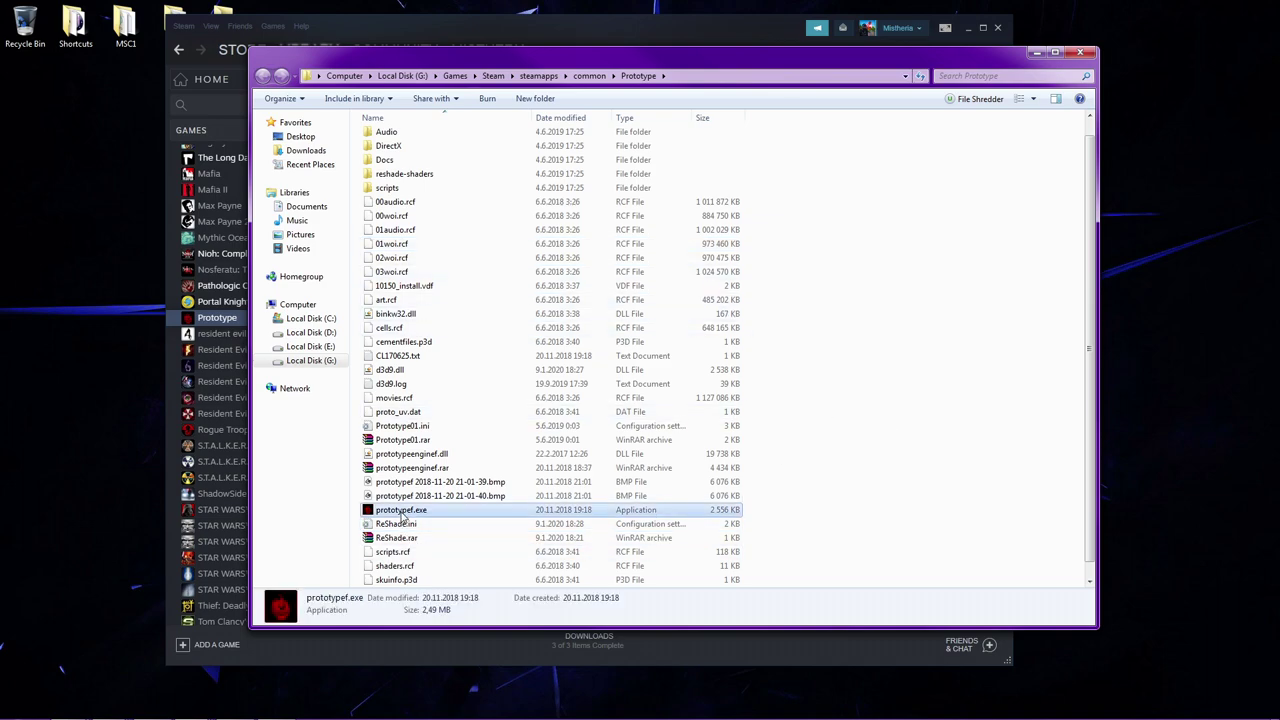
pyautogui.click(880, 531)
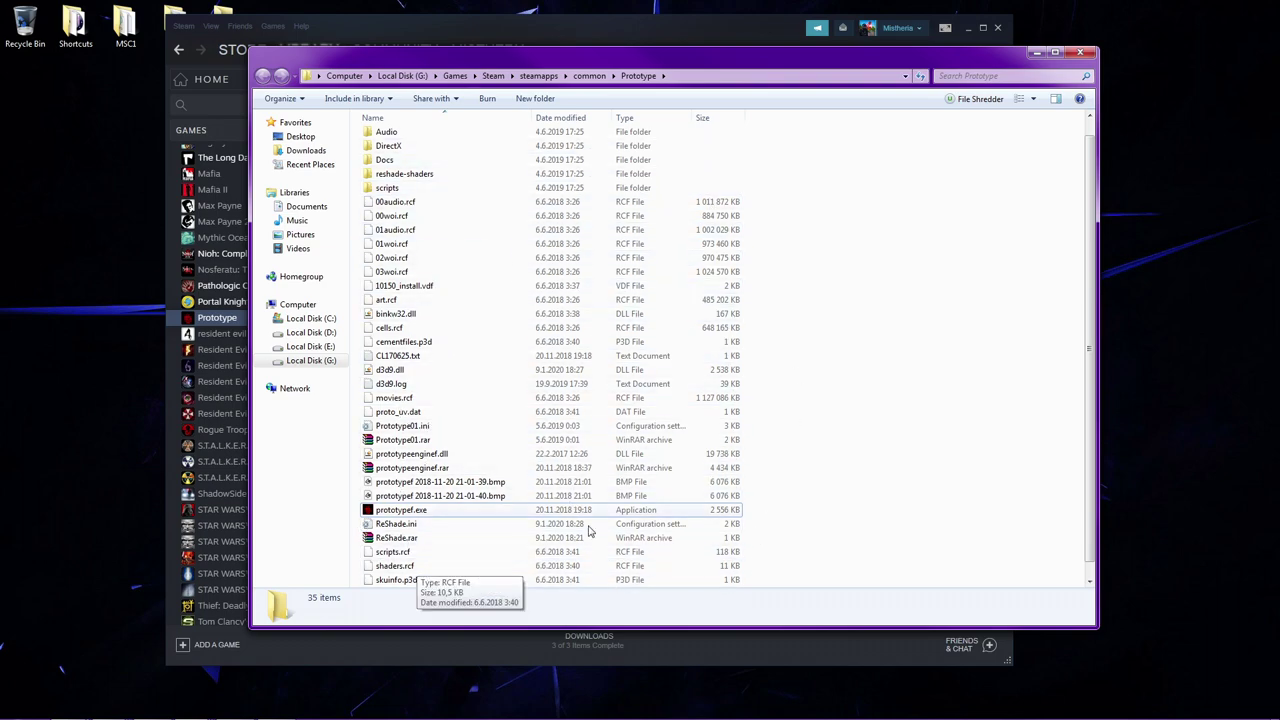
pyautogui.click(441, 514)
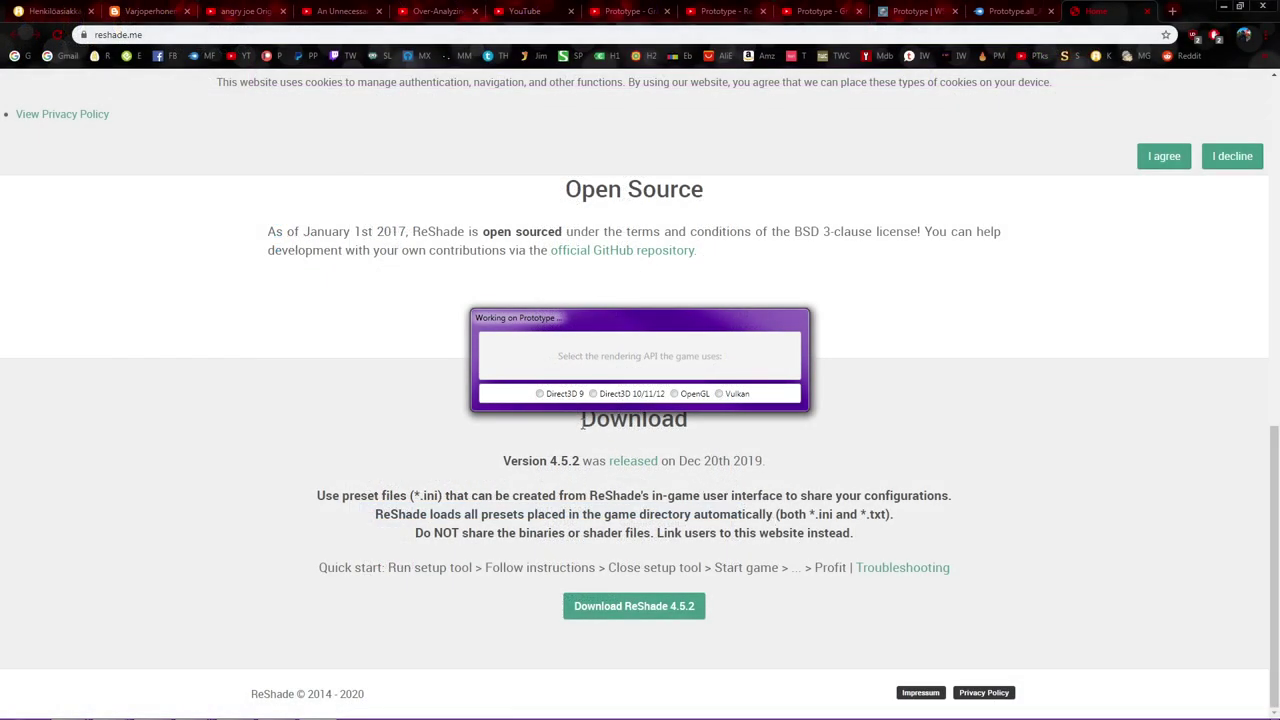
# Install ReShade for Direct3D 9 over the existing installation with the preselected standard effects, and close the setup.
pyautogui.click(540, 394)
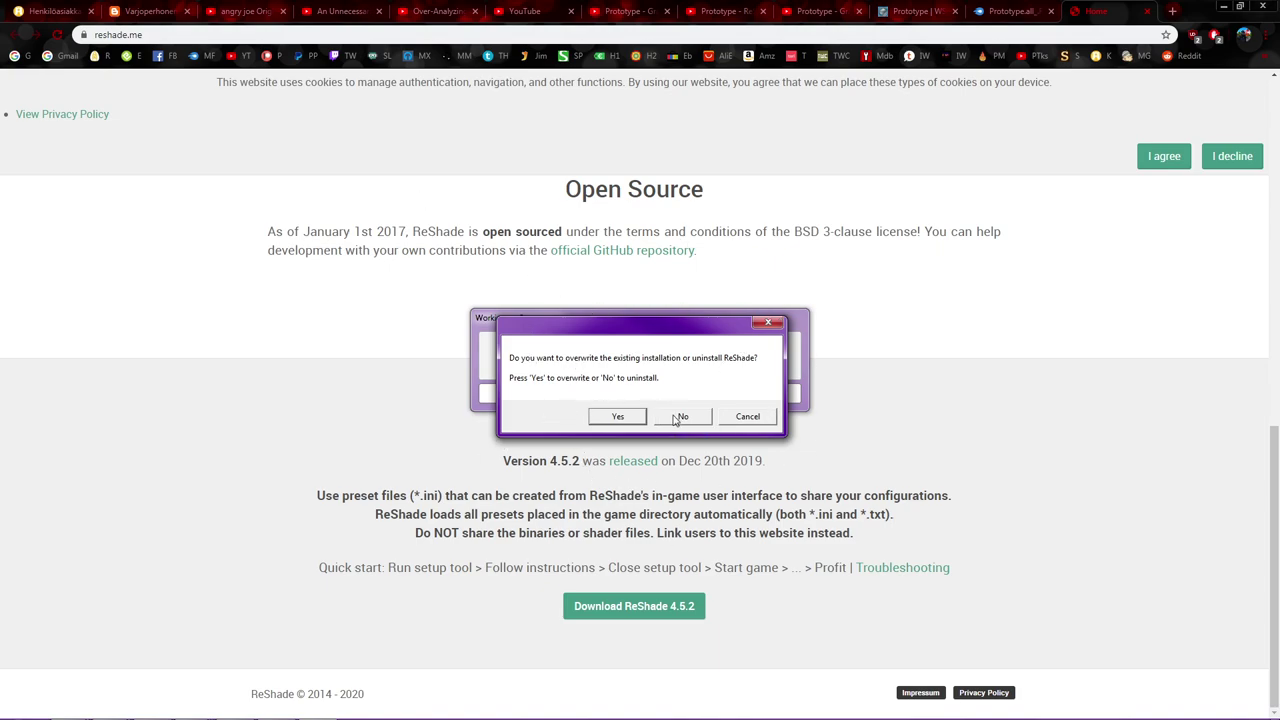
pyautogui.click(614, 418)
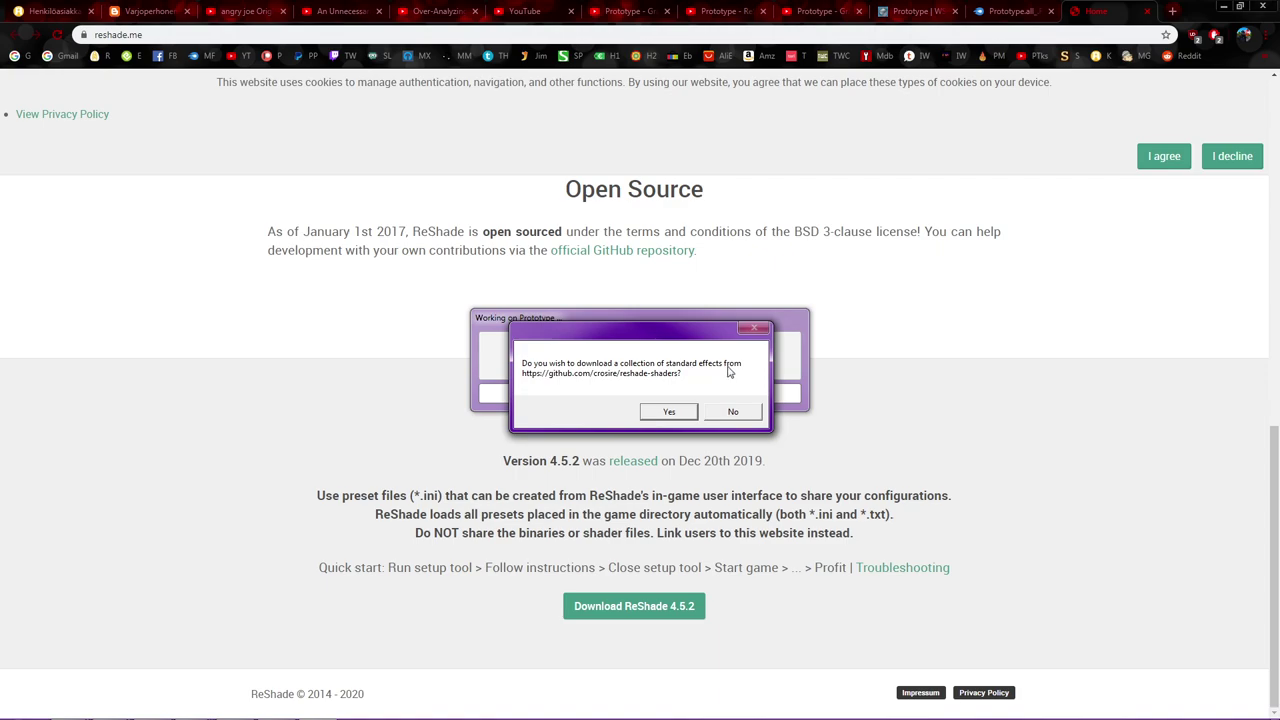
pyautogui.click(667, 413)
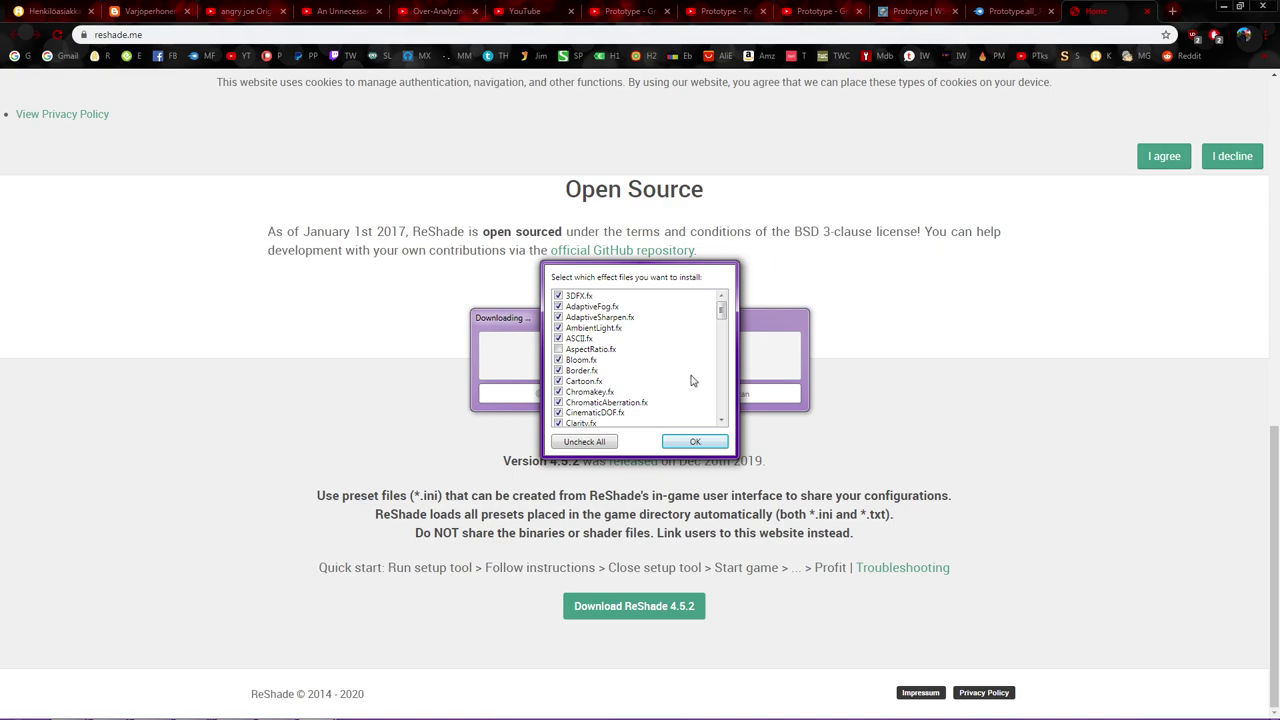
pyautogui.click(696, 442)
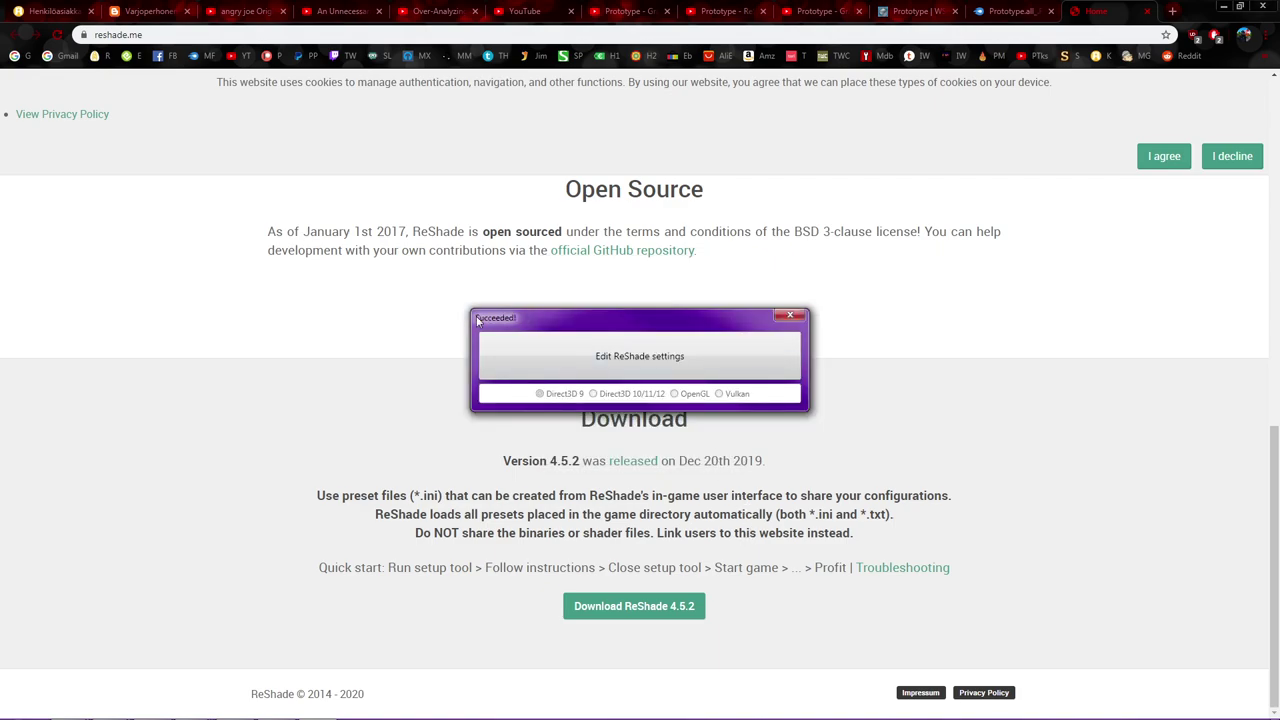
pyautogui.click(787, 316)
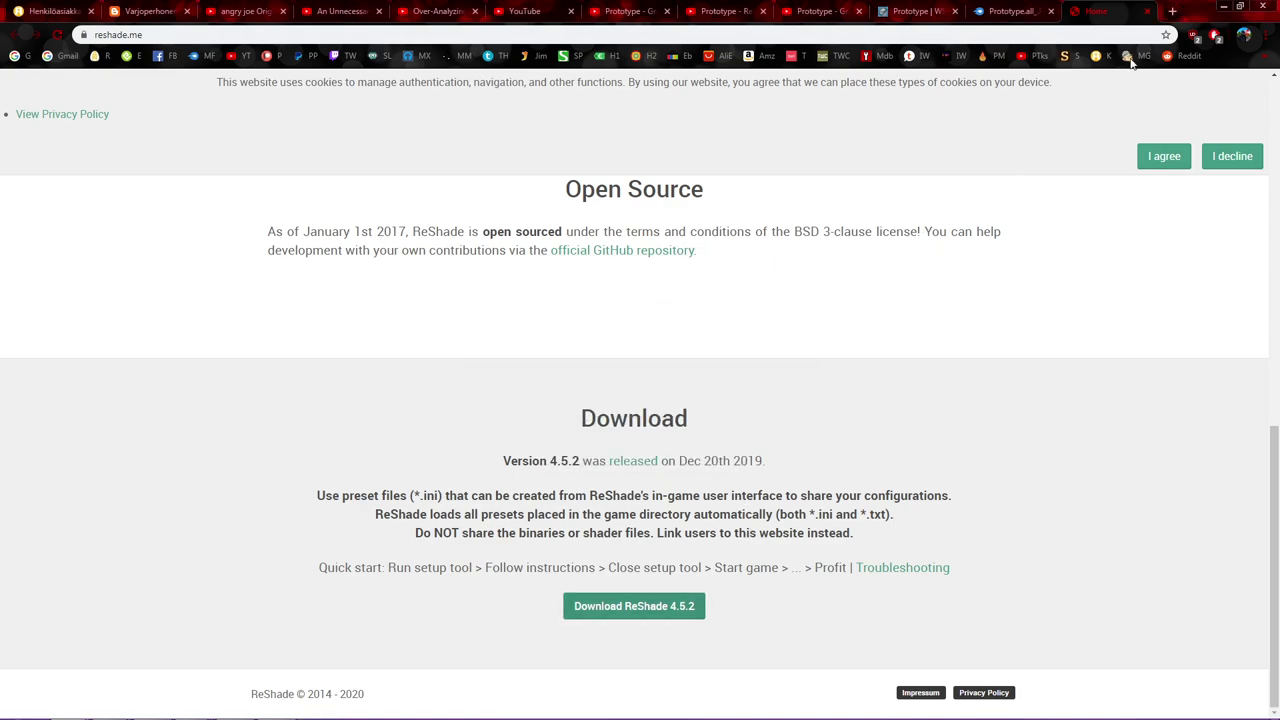
pyautogui.click(1222, 6)
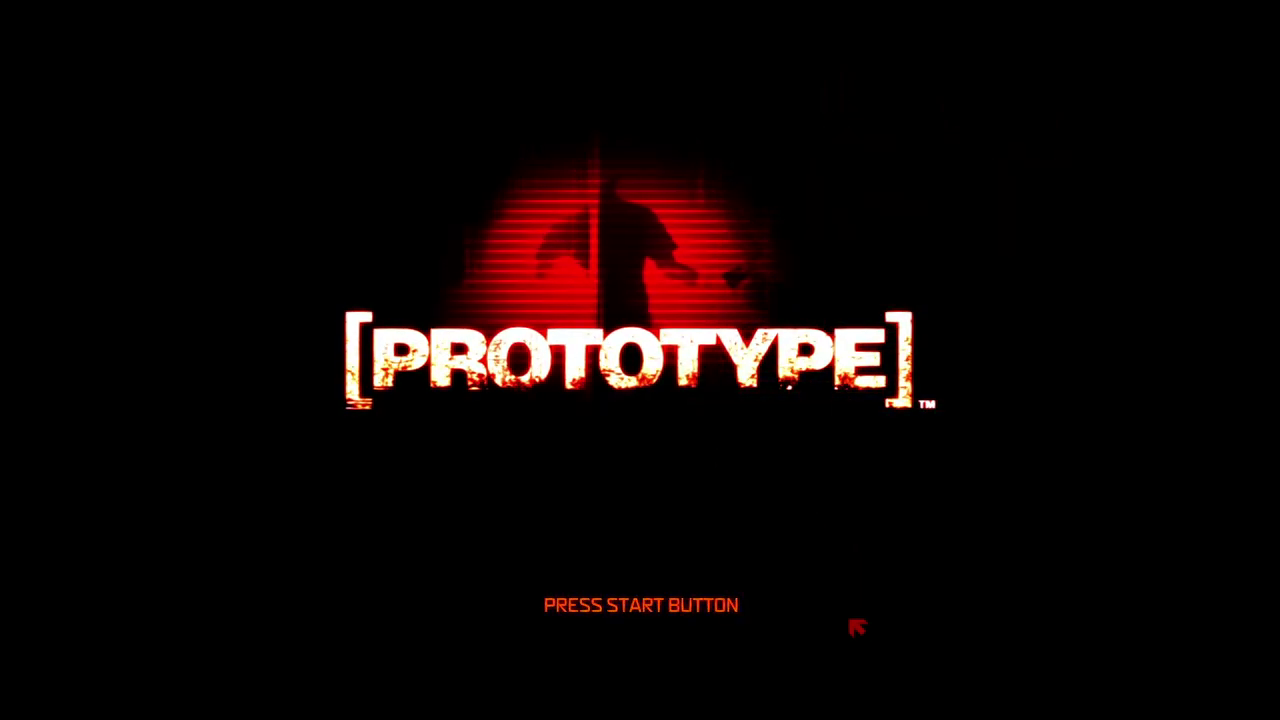
# In the running Prototype game, open the ReShade overlay and create a new preset named "Prototype 01".
pyautogui.press('Home')
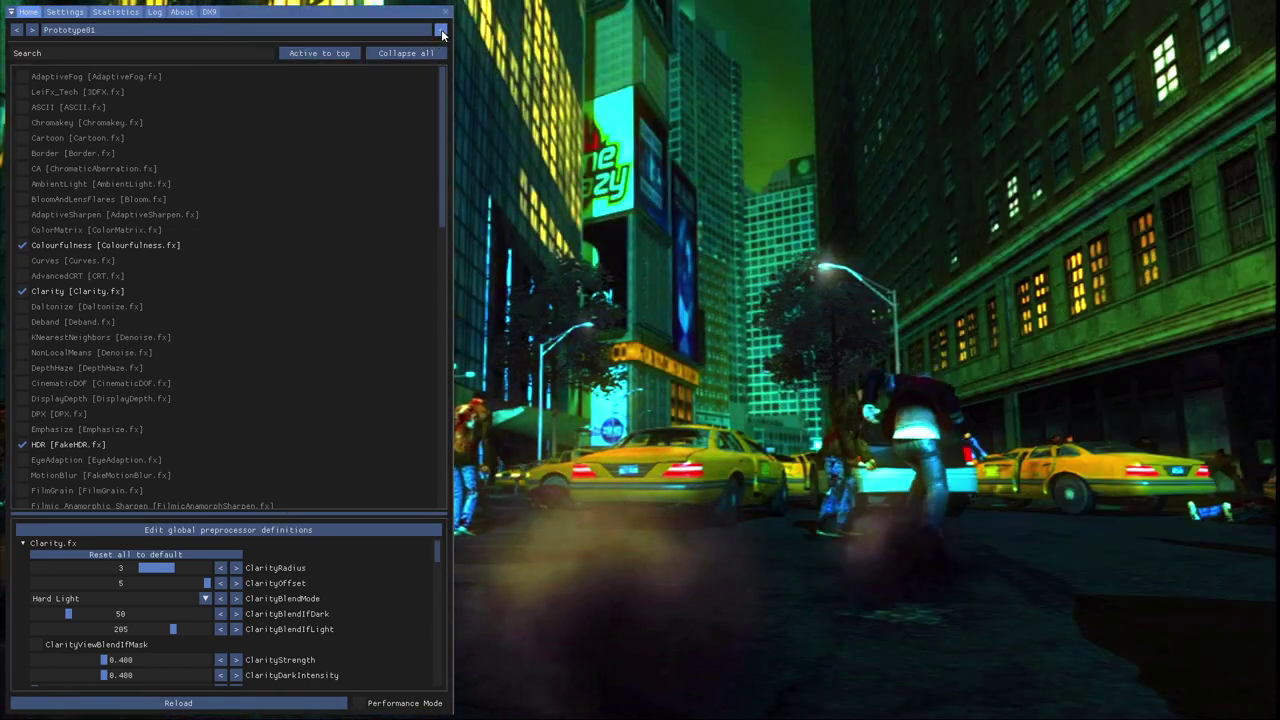
pyautogui.click(441, 29)
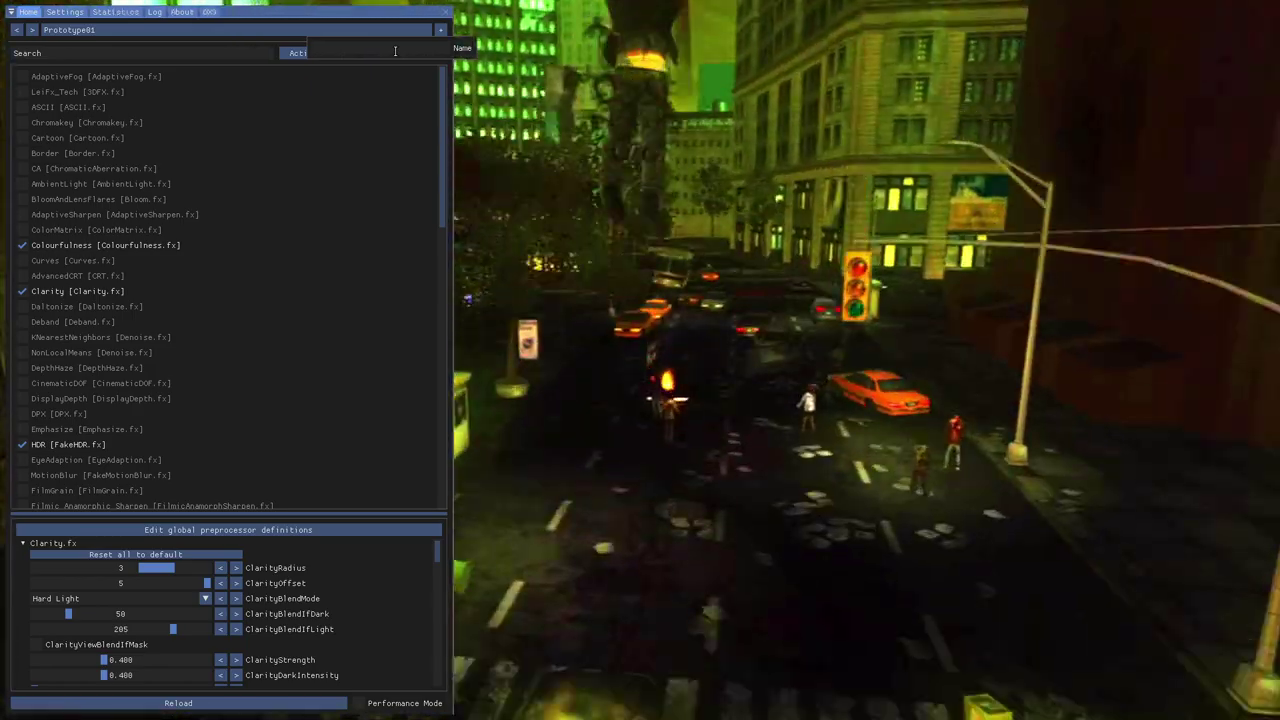
pyautogui.write('Proto')
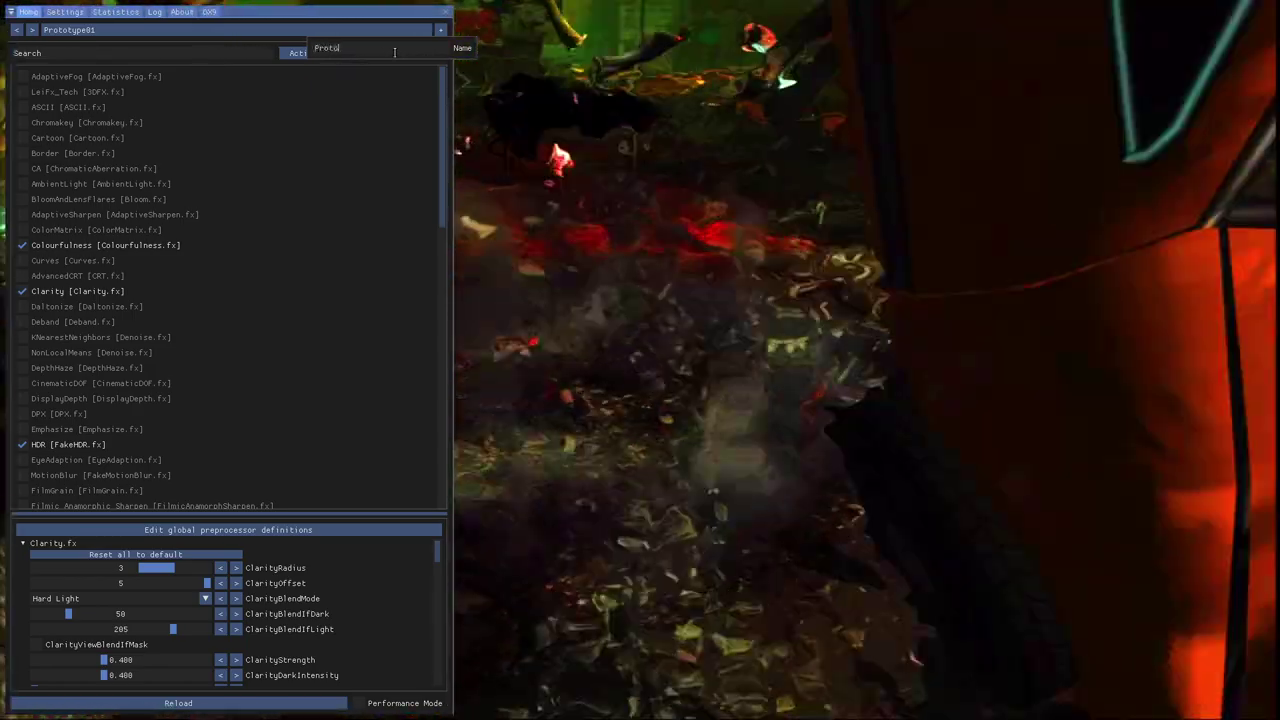
pyautogui.write('type ')
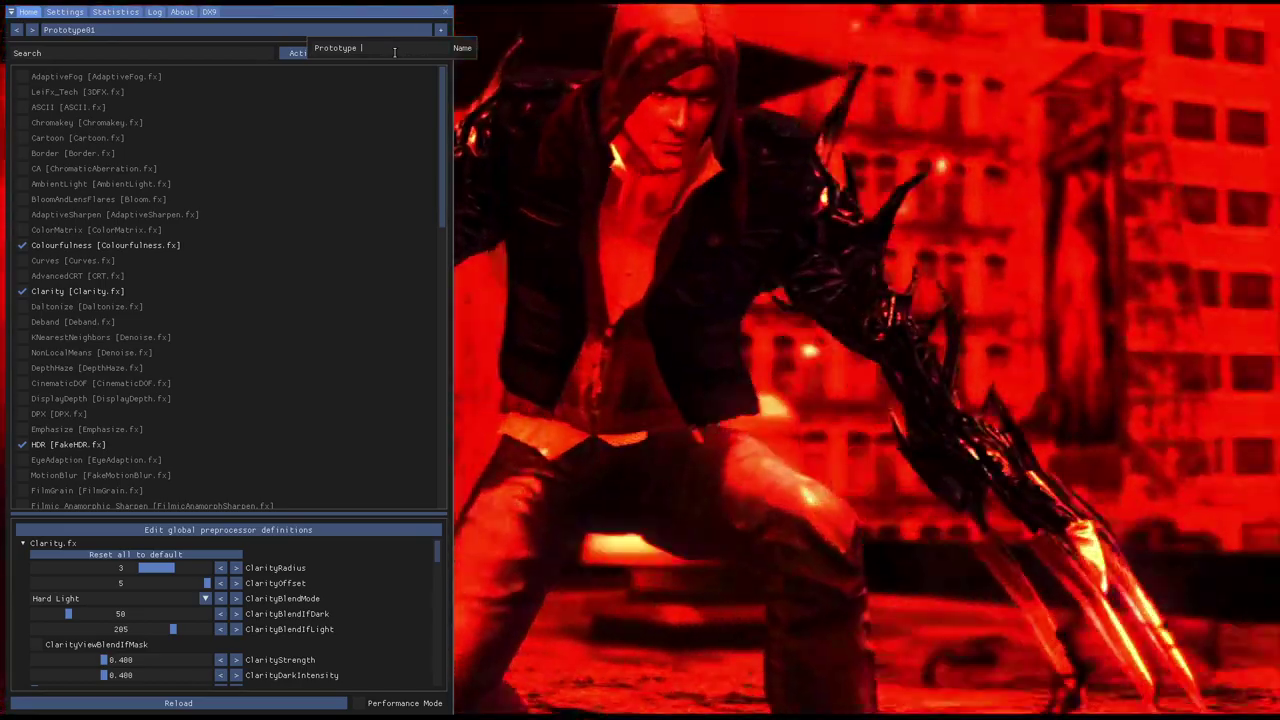
pyautogui.write('01')
pyautogui.press('Return')
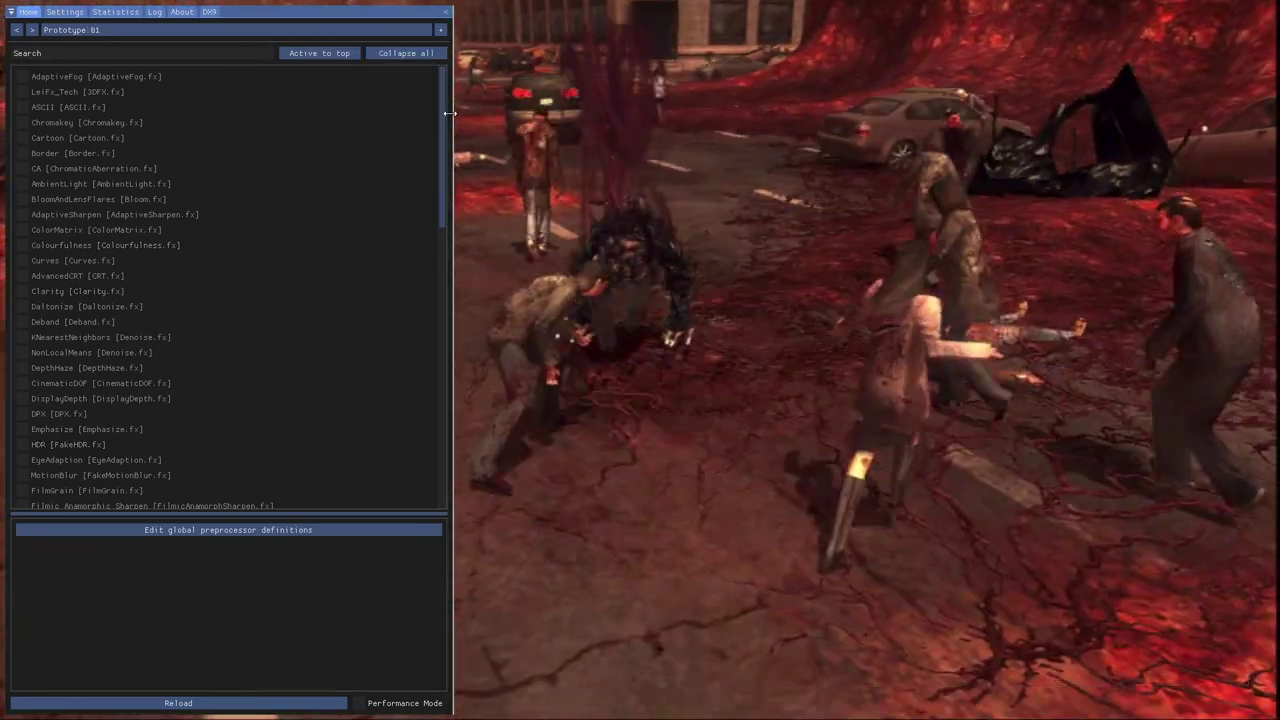
# Try the Curves effect with its contrast at 1.000, and disable the effect again.
pyautogui.moveTo(440, 100); pyautogui.dragTo(430, 177)
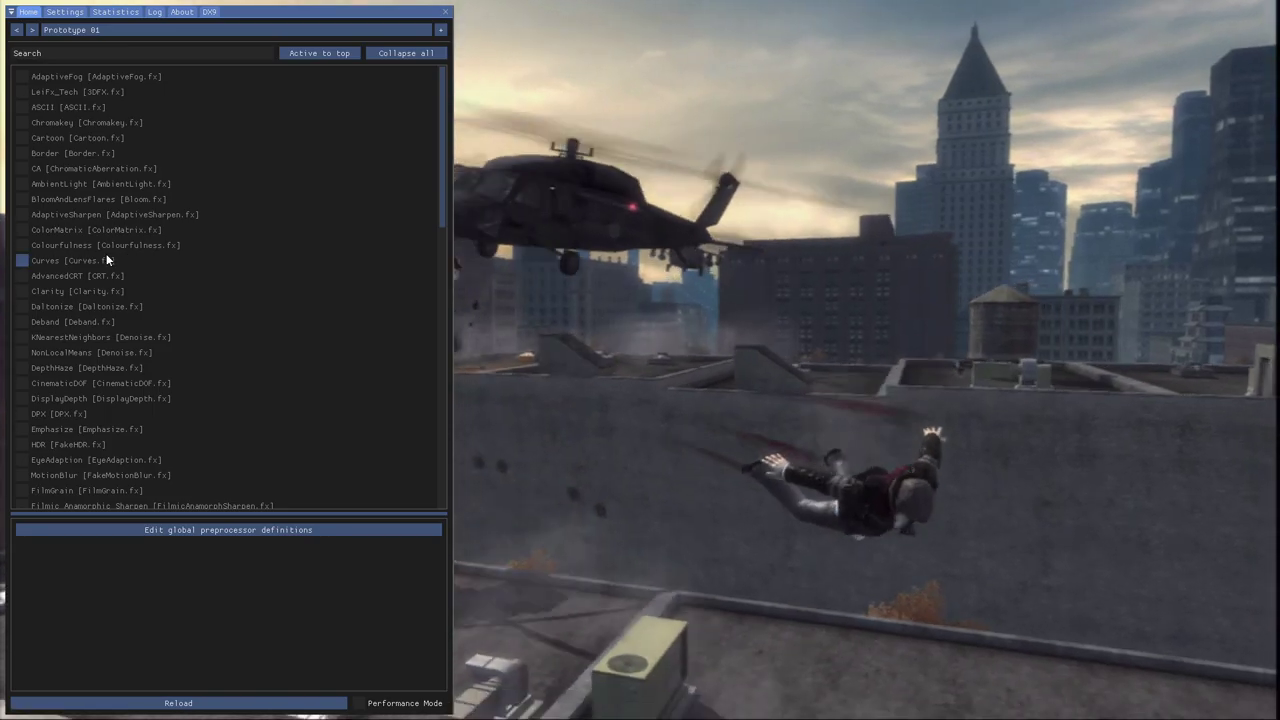
pyautogui.click(79, 260)
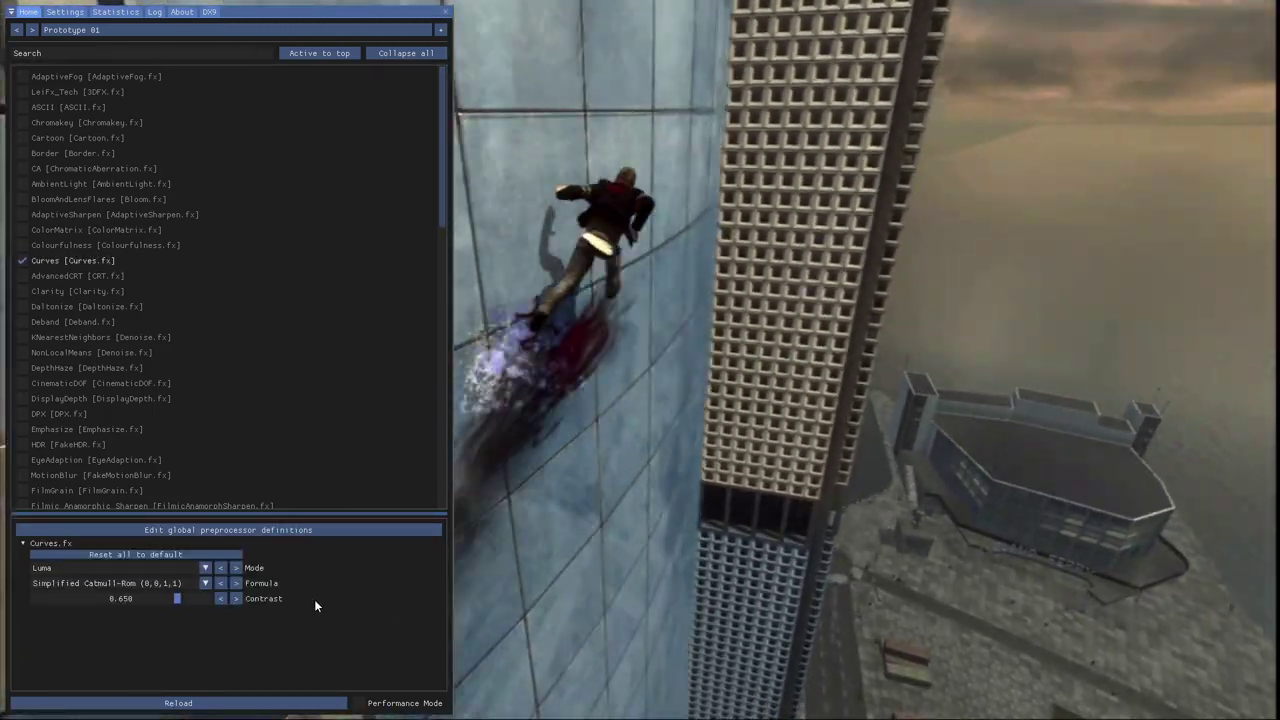
pyautogui.moveTo(177, 599); pyautogui.dragTo(453, 607)
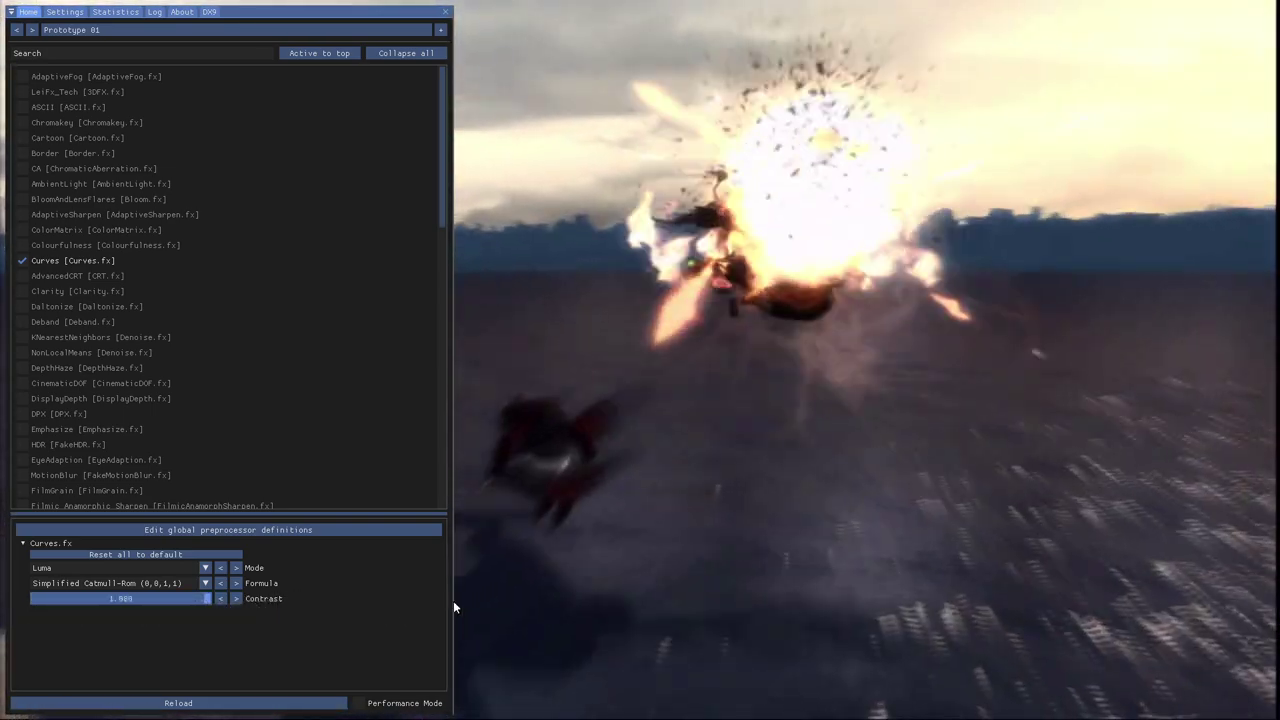
pyautogui.click(22, 260)
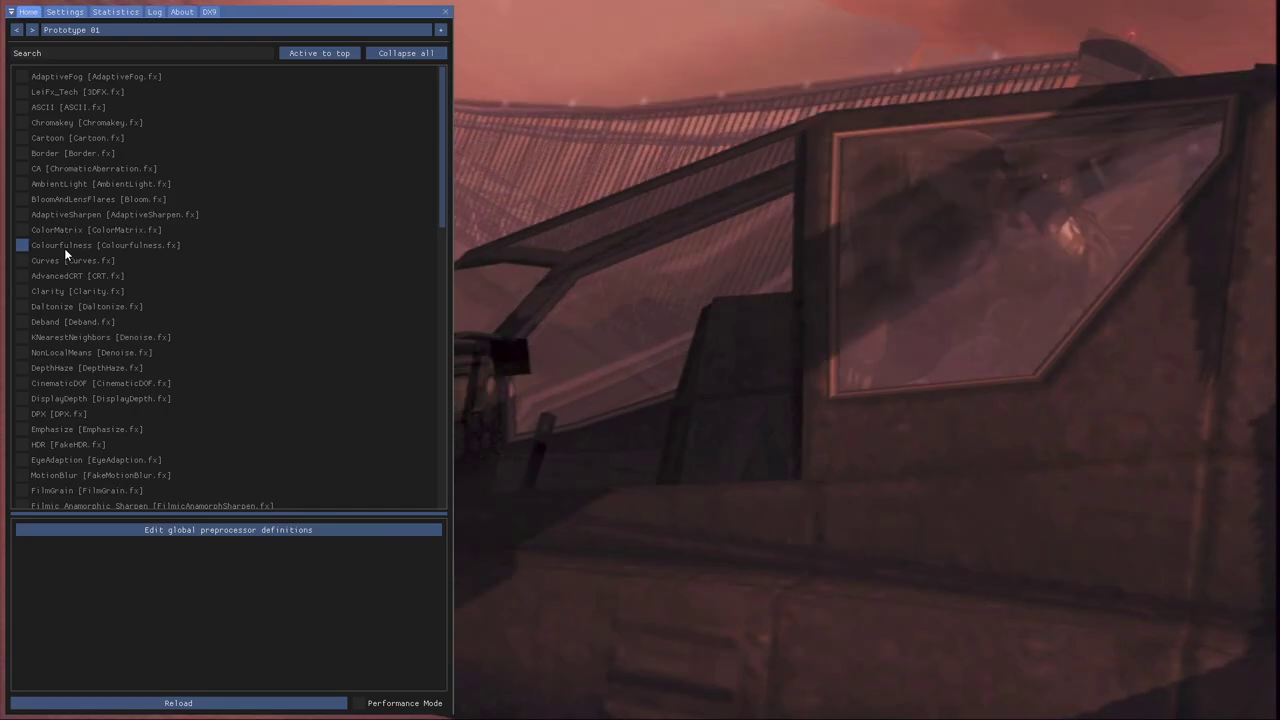
# Set the Colourfulness effect's lim_luma to 1.00 and colourfulness to 2.00, and switch the effect off.
pyautogui.click(64, 248)
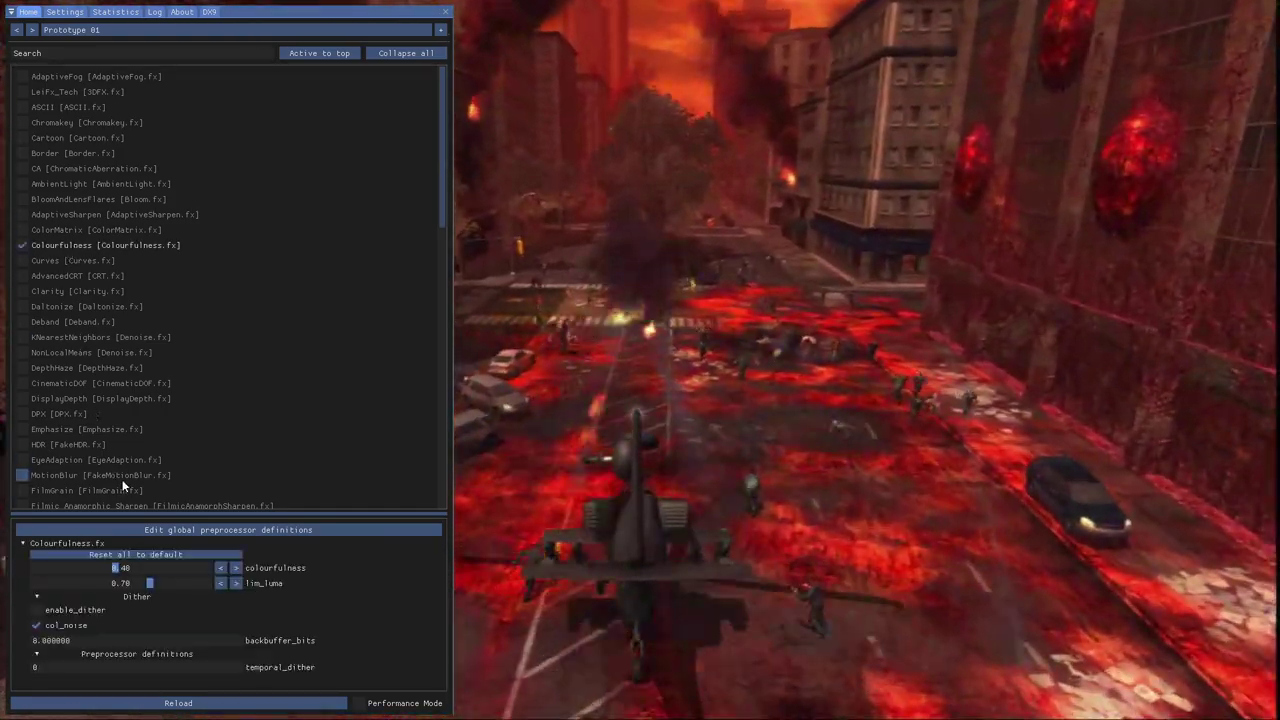
pyautogui.moveTo(152, 583); pyautogui.dragTo(299, 582)
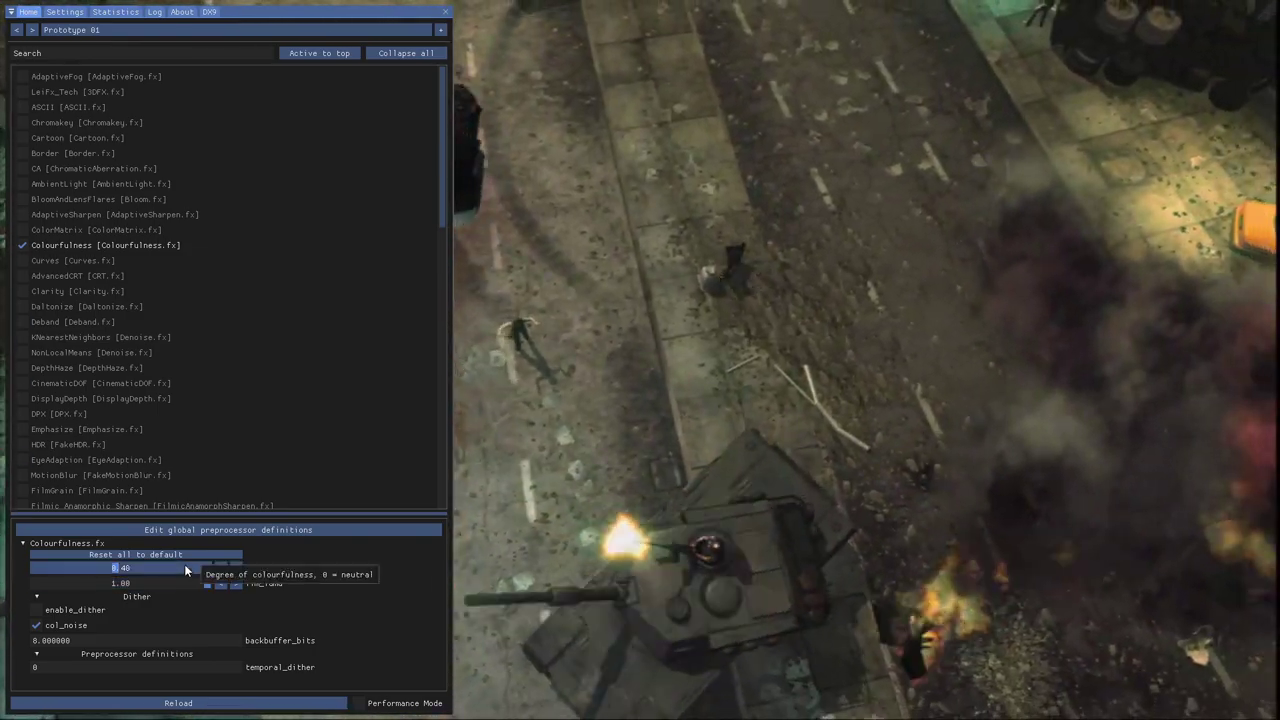
pyautogui.moveTo(184, 566)
pyautogui.mouseDown()
pyautogui.moveTo(226, 568)
pyautogui.moveTo(148, 568)
pyautogui.moveTo(164, 568)
pyautogui.mouseUp()
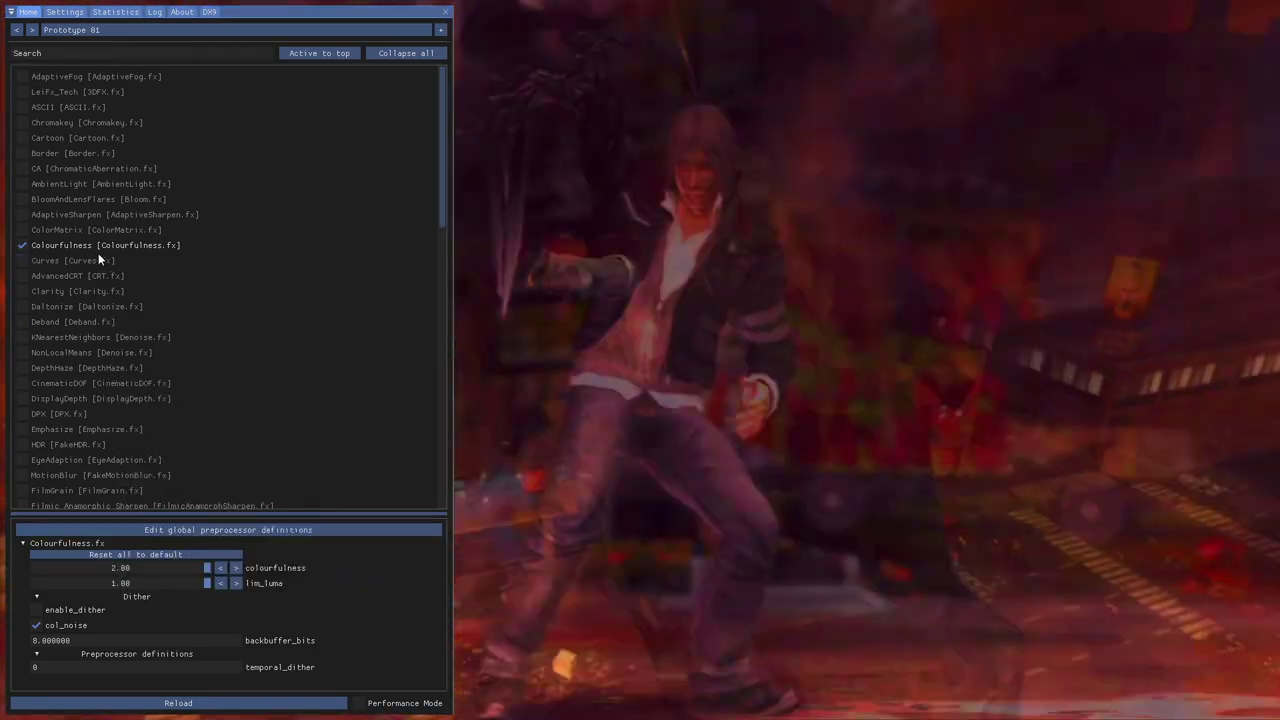
pyautogui.click(98, 247)
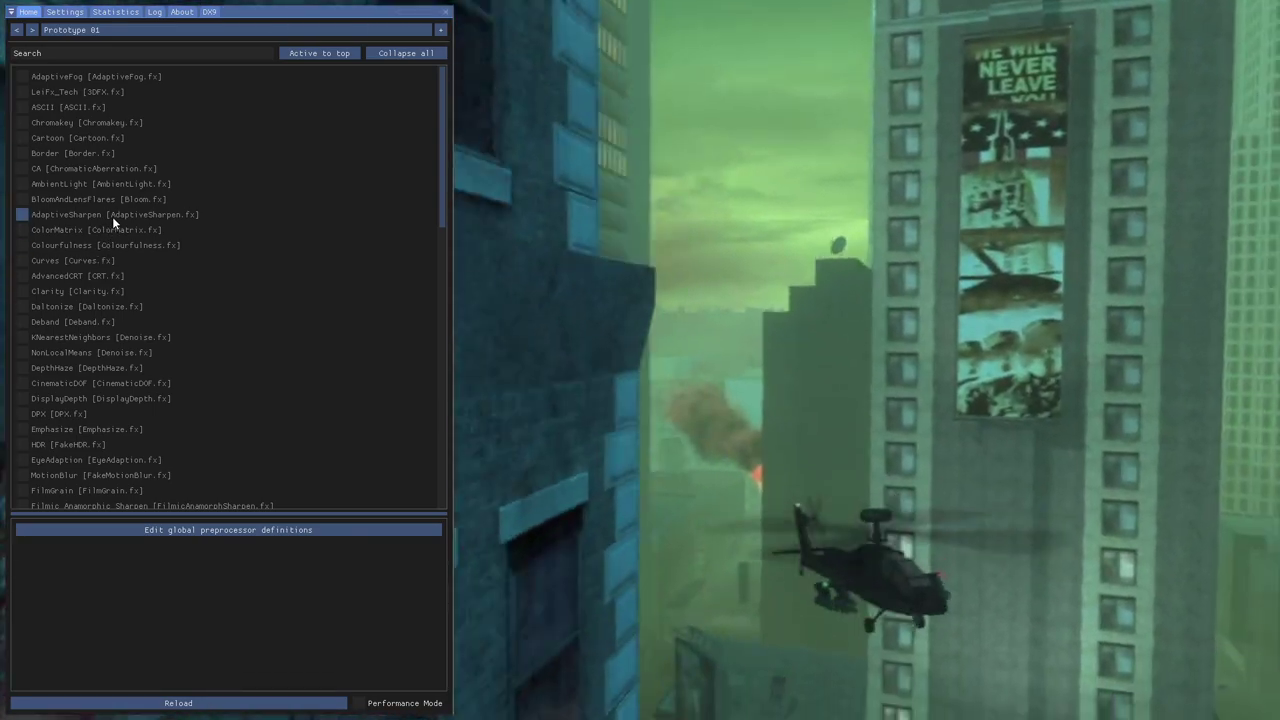
# Enable AdaptiveSharpen with a sharpening strength of 2.00, and turn on the Colourfulness, Clarity and Curves effects.
pyautogui.click(112, 216)
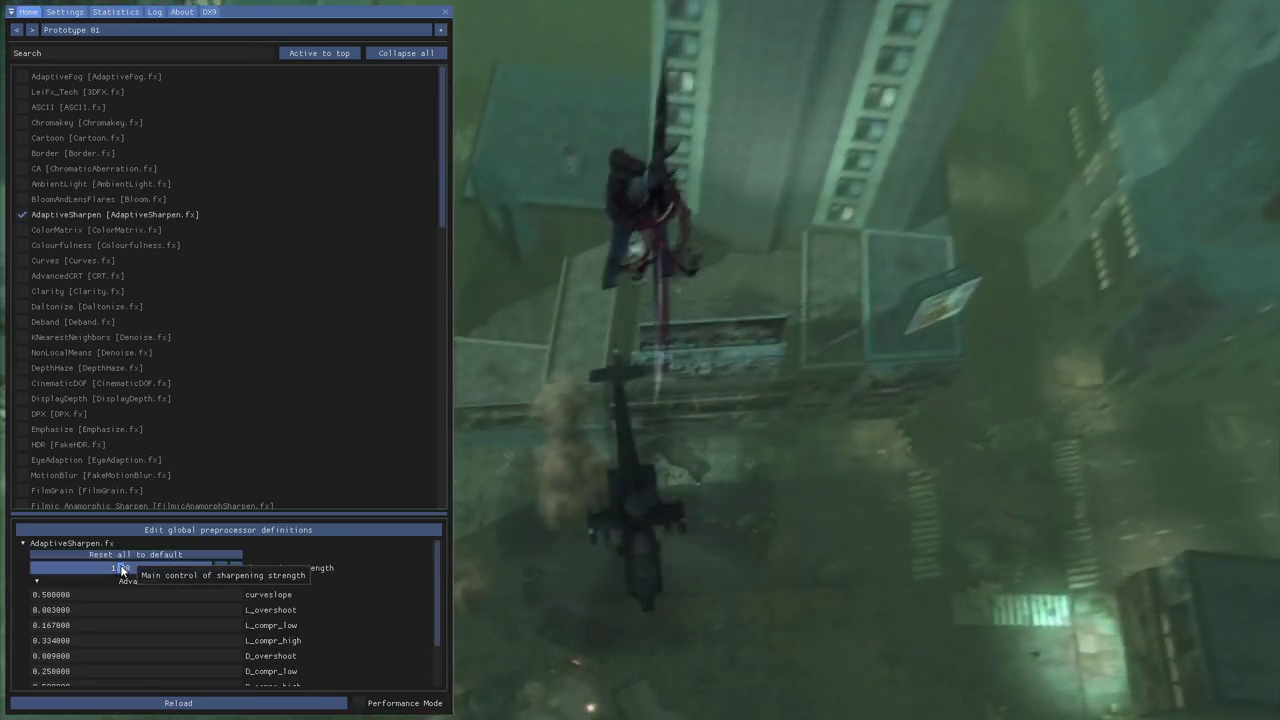
pyautogui.moveTo(110, 570); pyautogui.dragTo(224, 571)
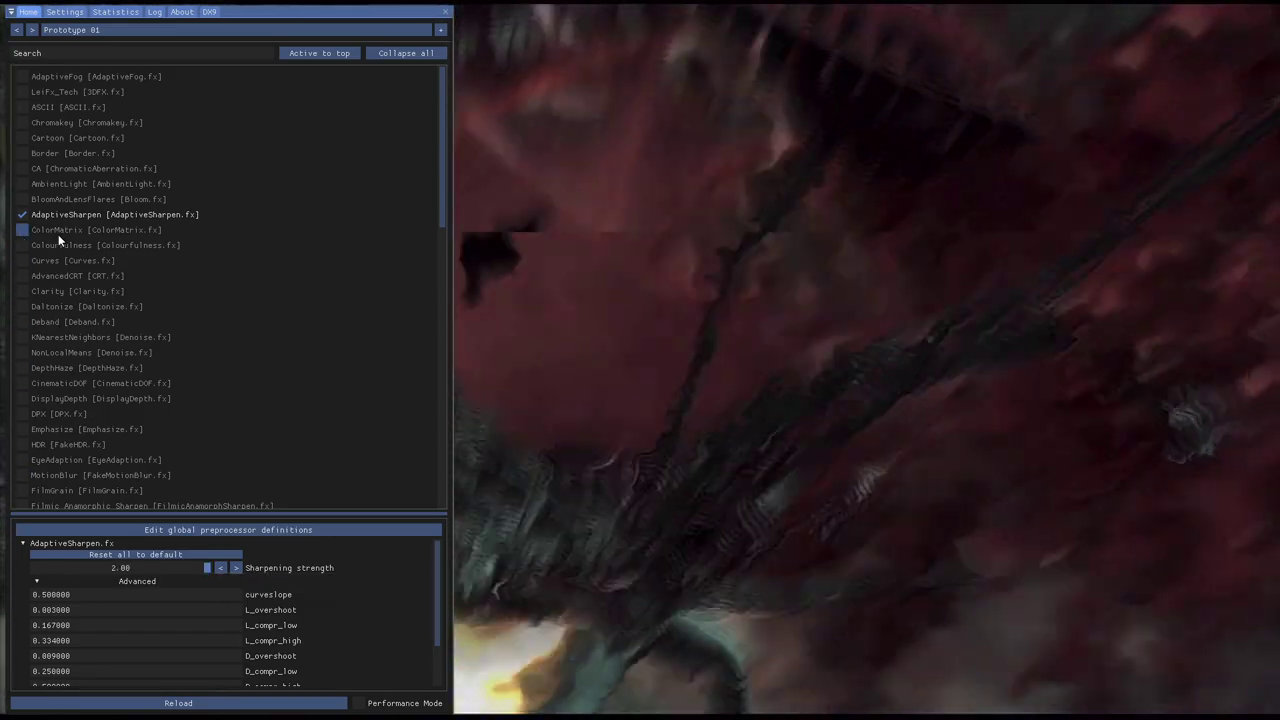
pyautogui.click(74, 242)
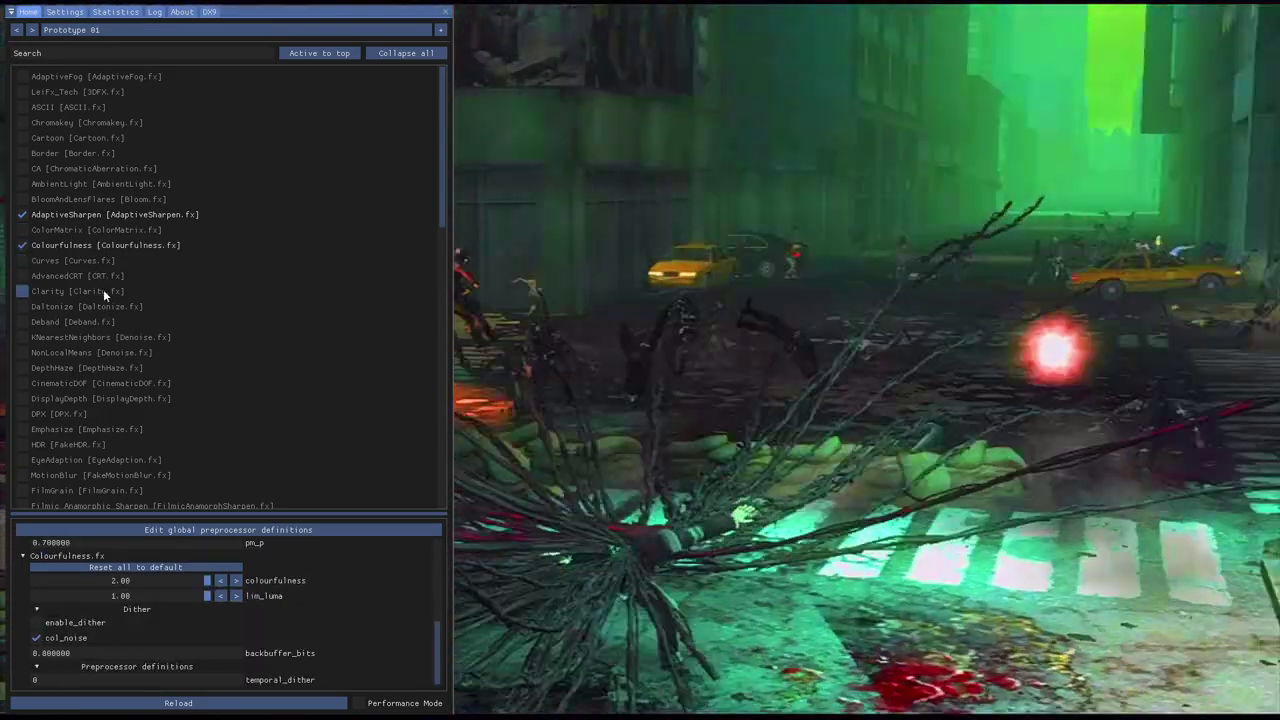
pyautogui.click(103, 290)
pyautogui.click(95, 259)
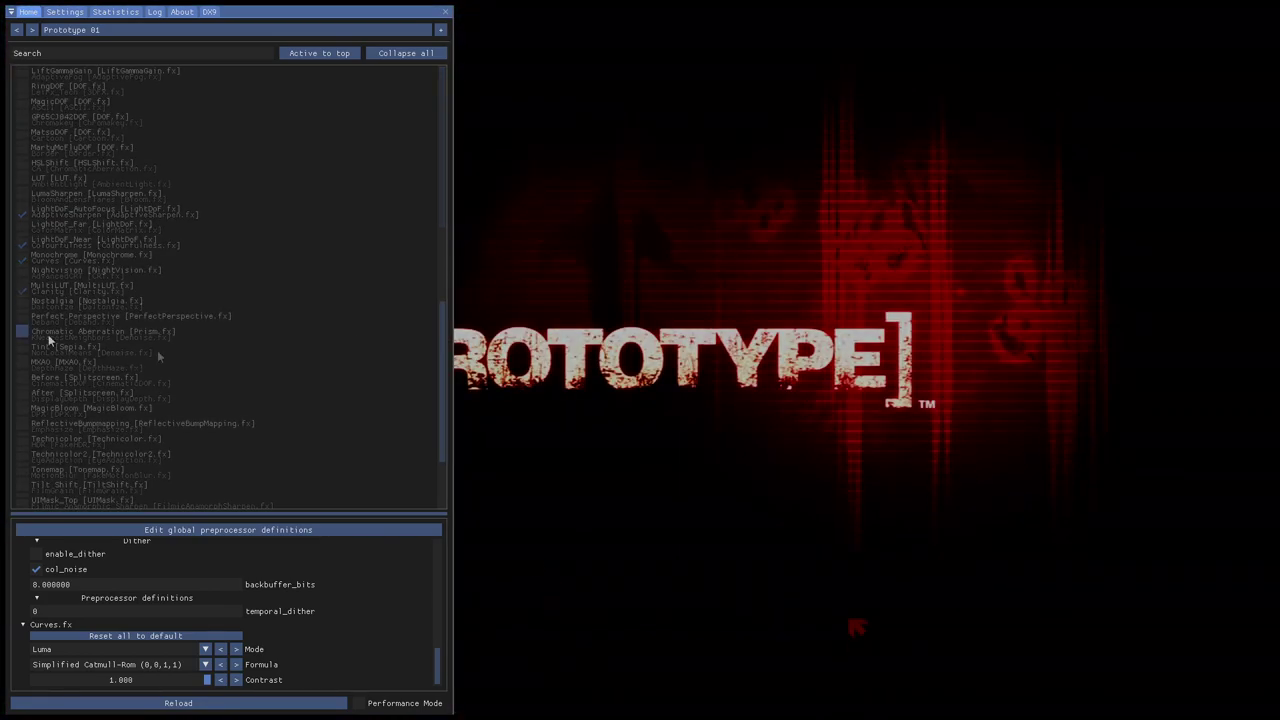
# Enable the FXAA effect in the preset with its default settings.
pyautogui.scroll(3, 200, 333)
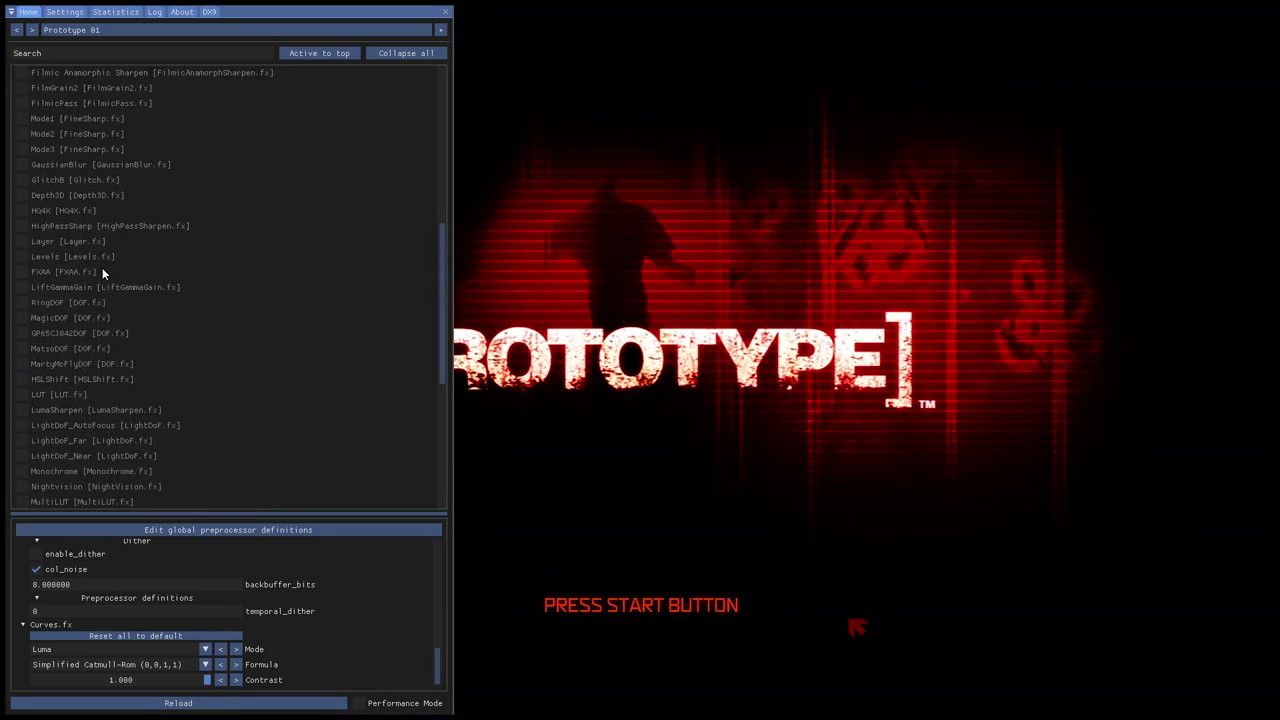
pyautogui.click(22, 271)
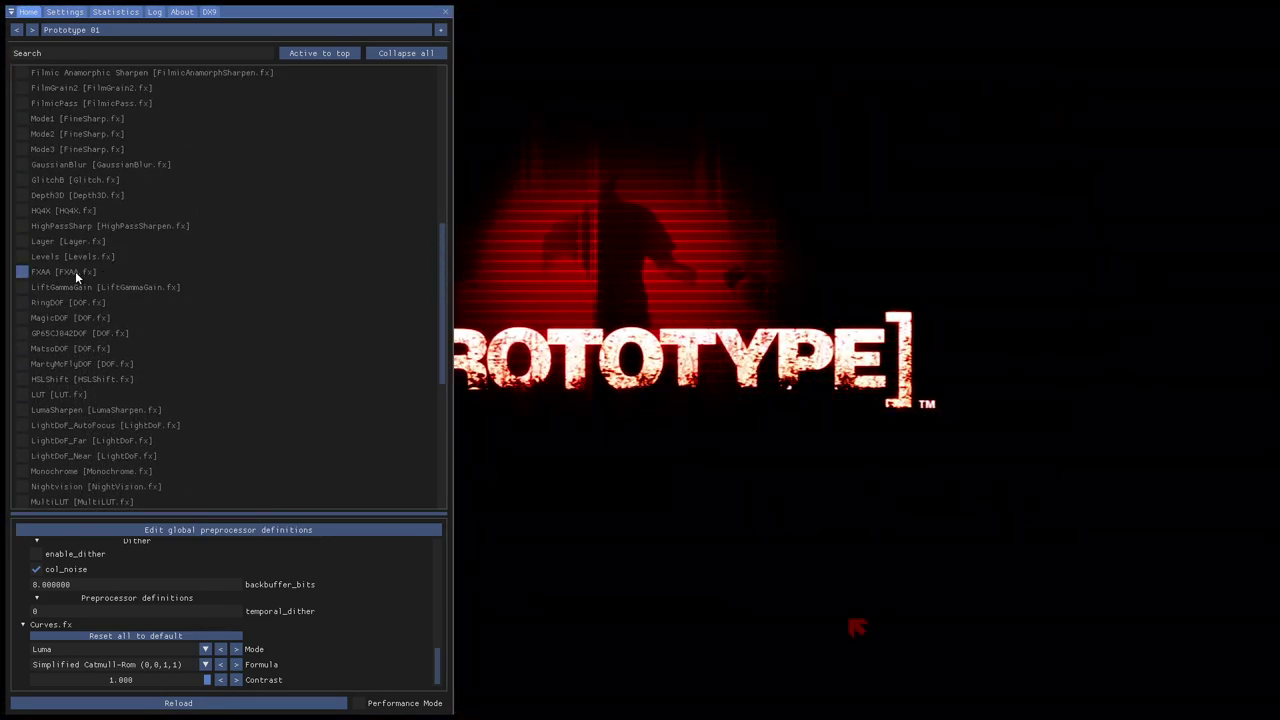
pyautogui.click(59, 271)
pyautogui.click(57, 271)
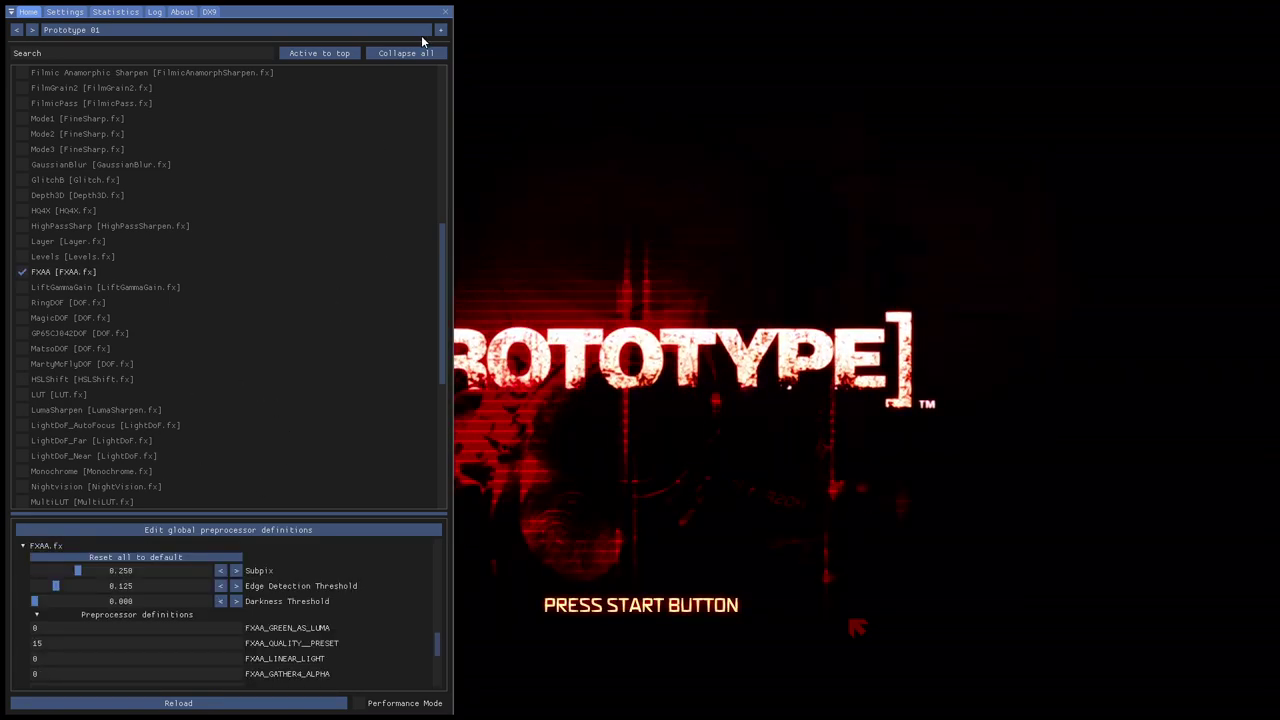
pyautogui.scroll(6, 214, 220)
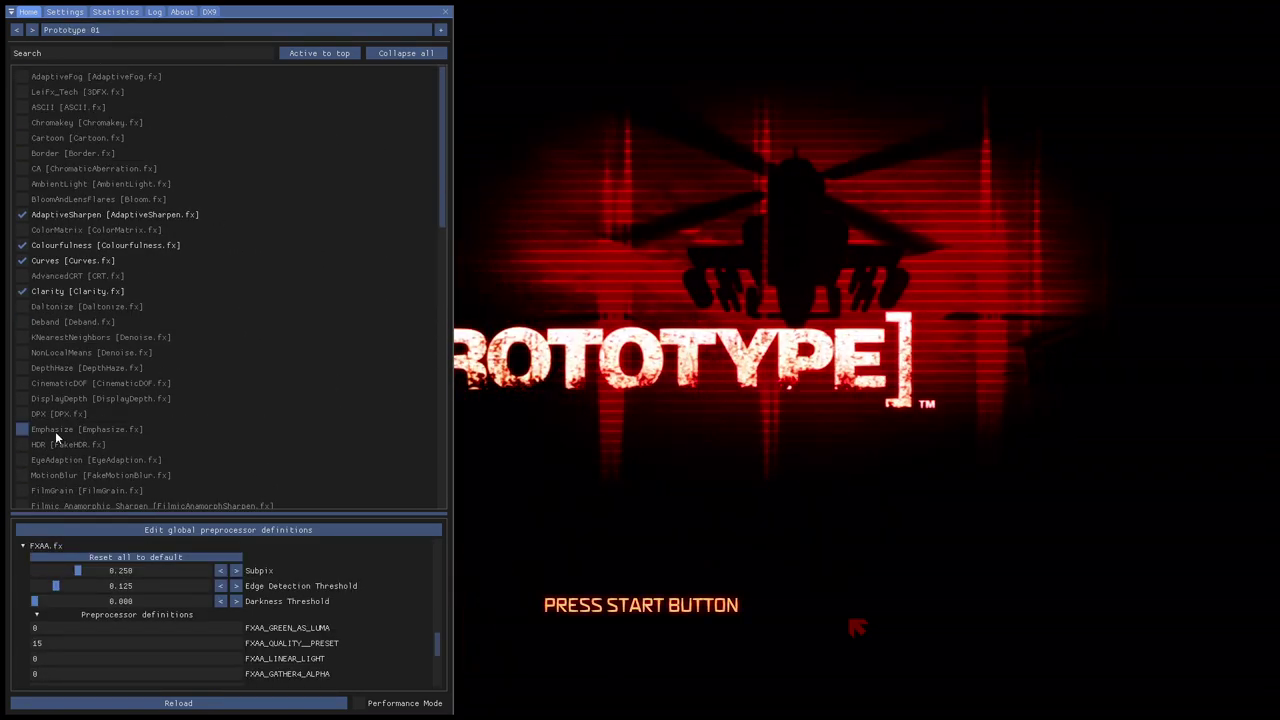
# Check the key assigned for toggling effects in the overlay's general settings, and return to the effects list.
pyautogui.click(71, 12)
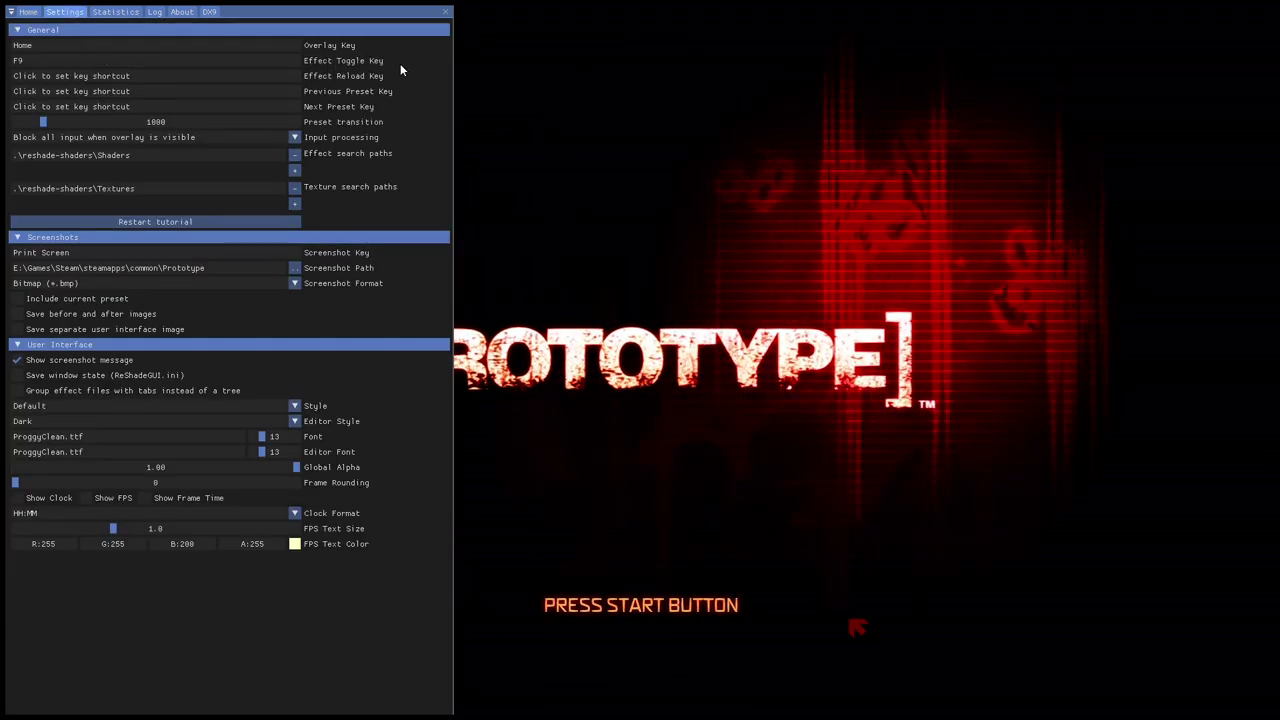
pyautogui.click(30, 63)
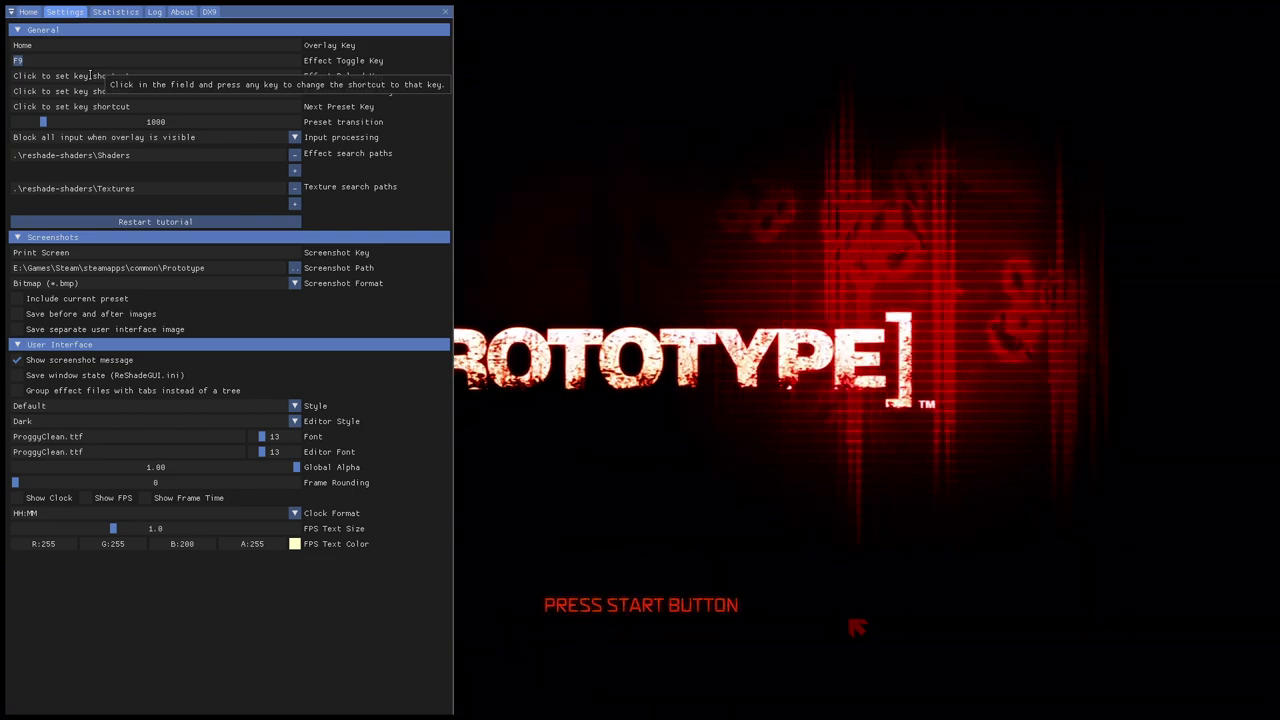
pyautogui.click(28, 12)
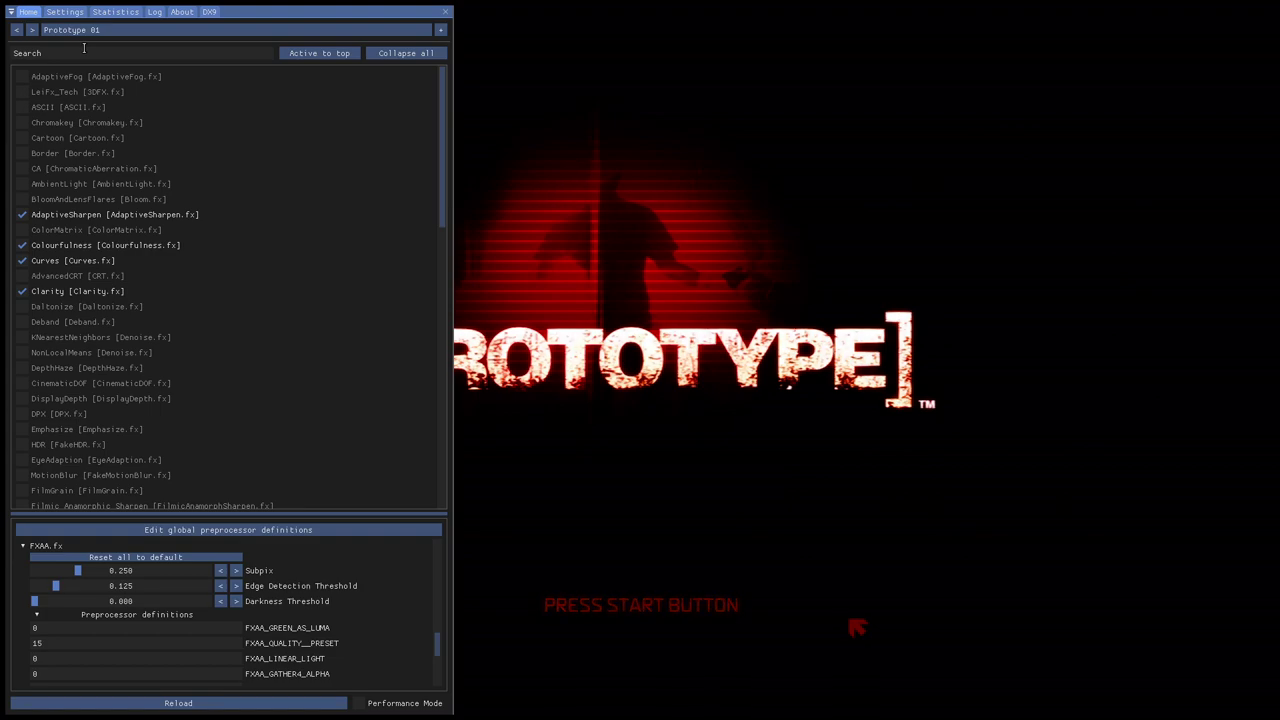
# View the game without the overlay, reopen it, and enable the HDR effect with its power at 1.761.
pyautogui.press('Home')
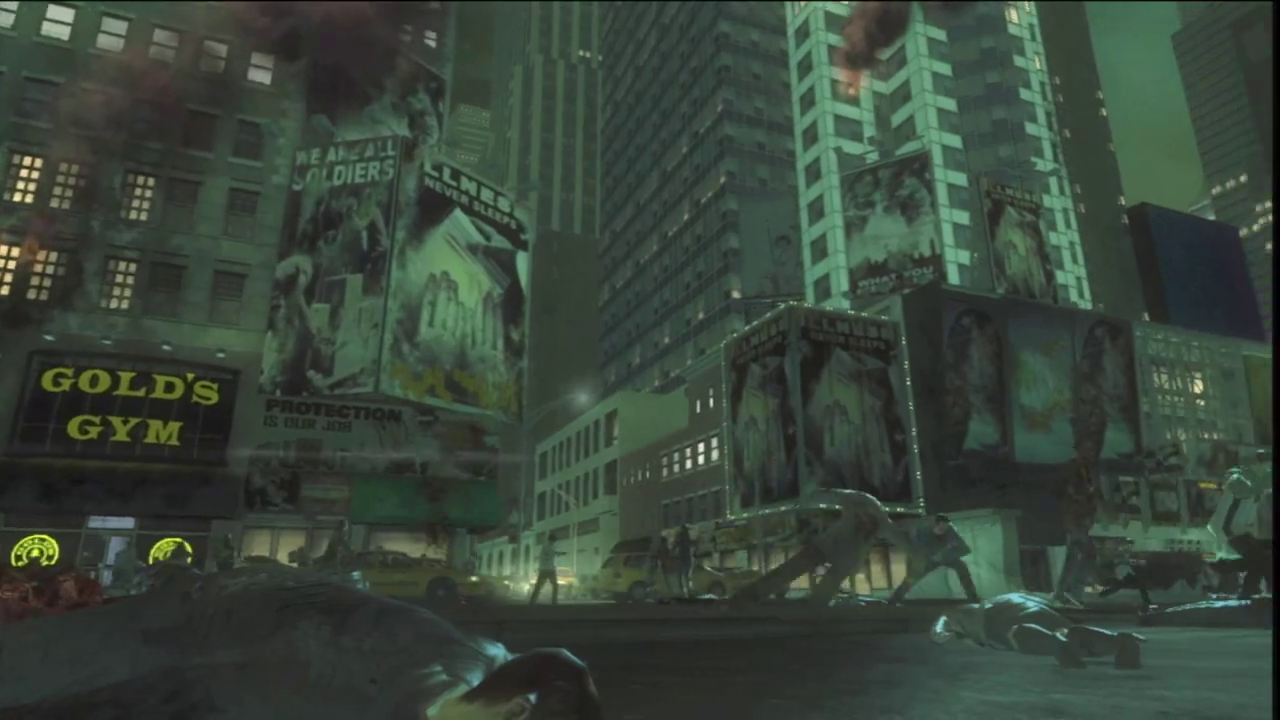
pyautogui.press('Home')
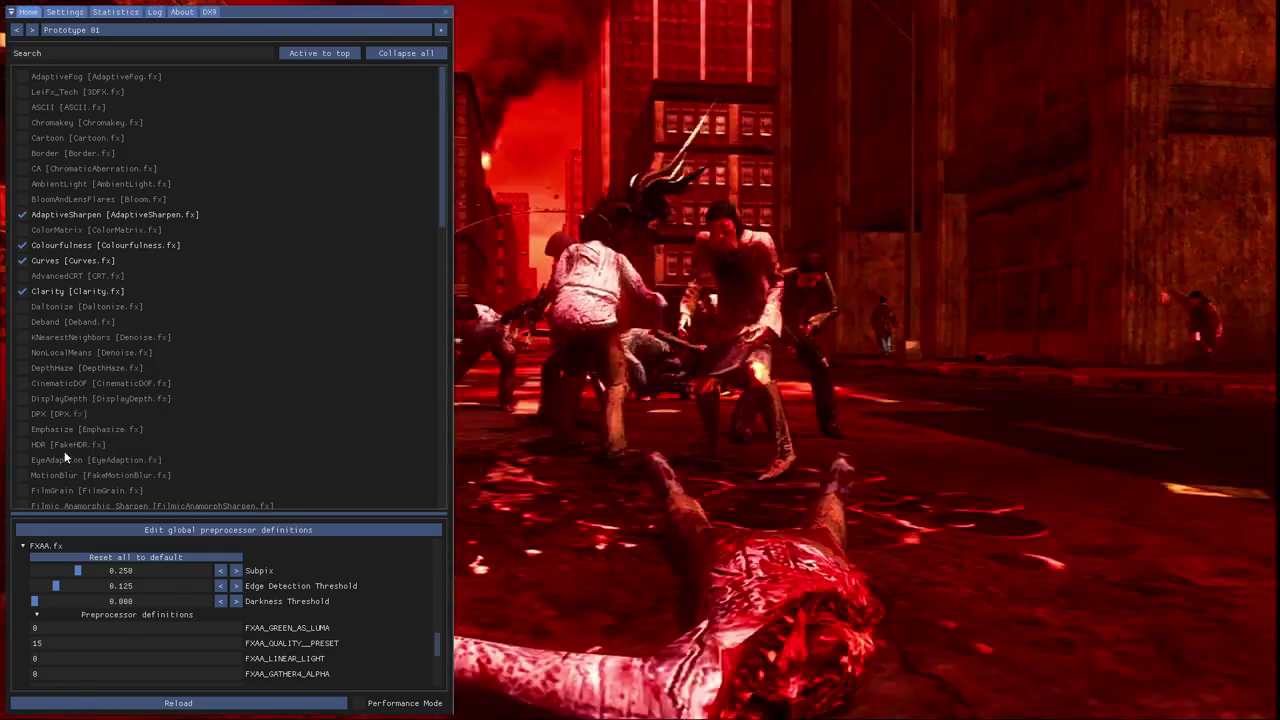
pyautogui.click(63, 446)
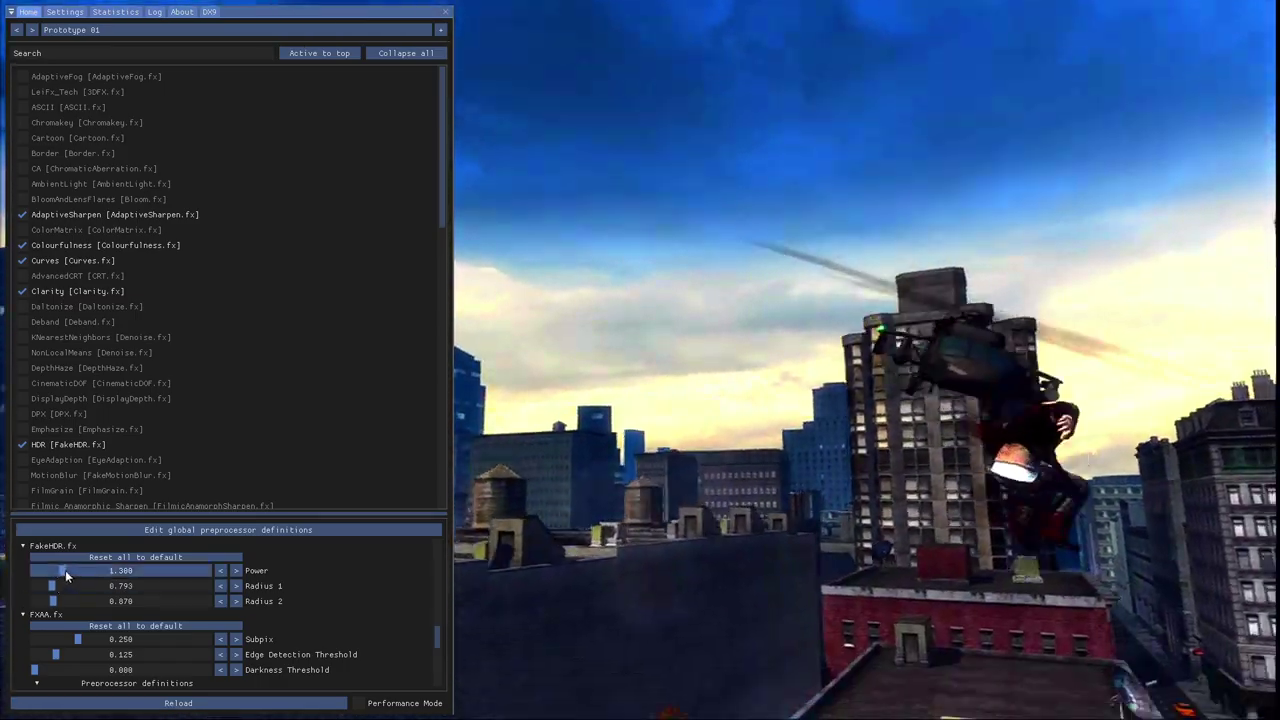
pyautogui.moveTo(63, 570)
pyautogui.mouseDown()
pyautogui.moveTo(136, 566)
pyautogui.moveTo(42, 570)
pyautogui.moveTo(72, 570)
pyautogui.mouseUp()
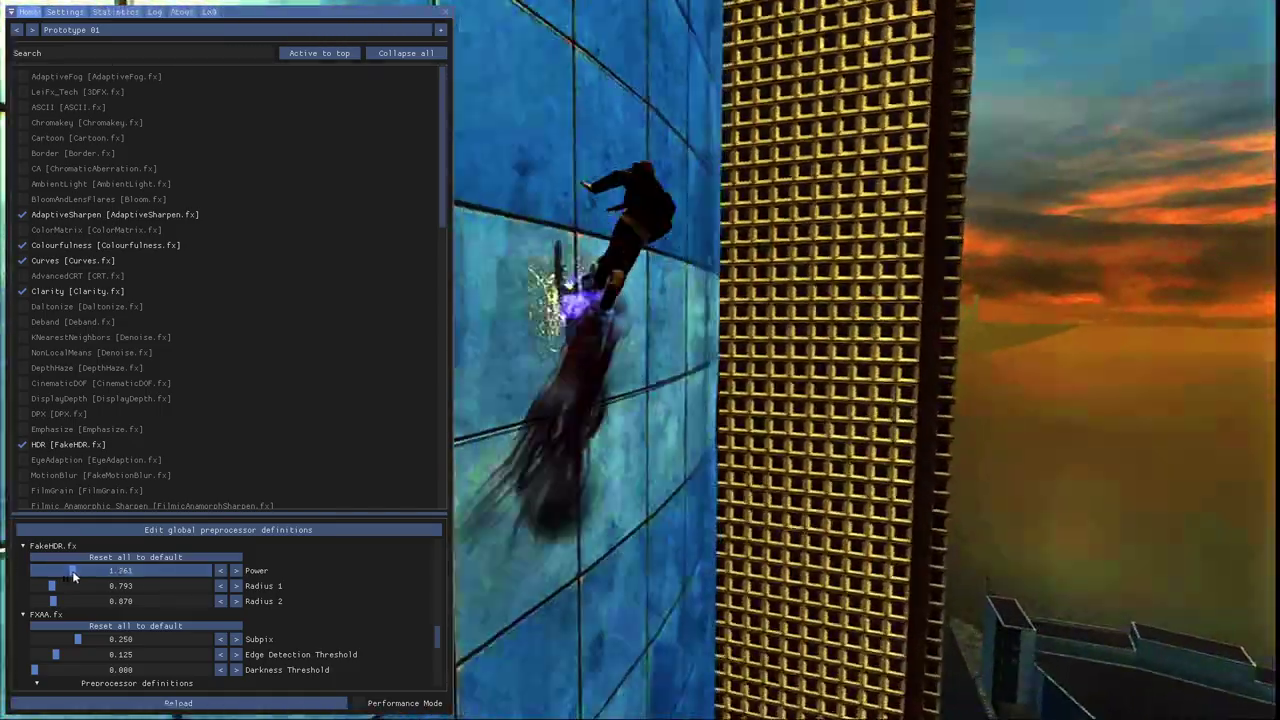
# Compare the game with all effects off and on, and view it with the overlay hidden.
pyautogui.press('F9')
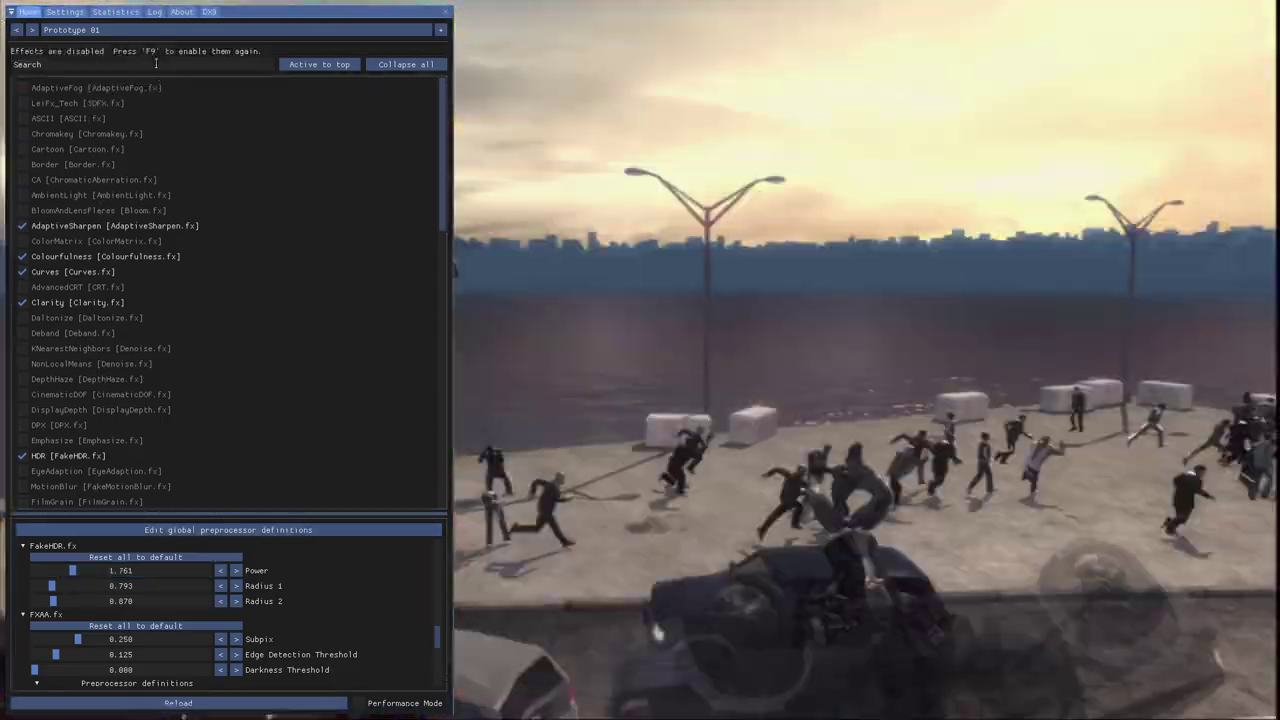
pyautogui.press('F9')
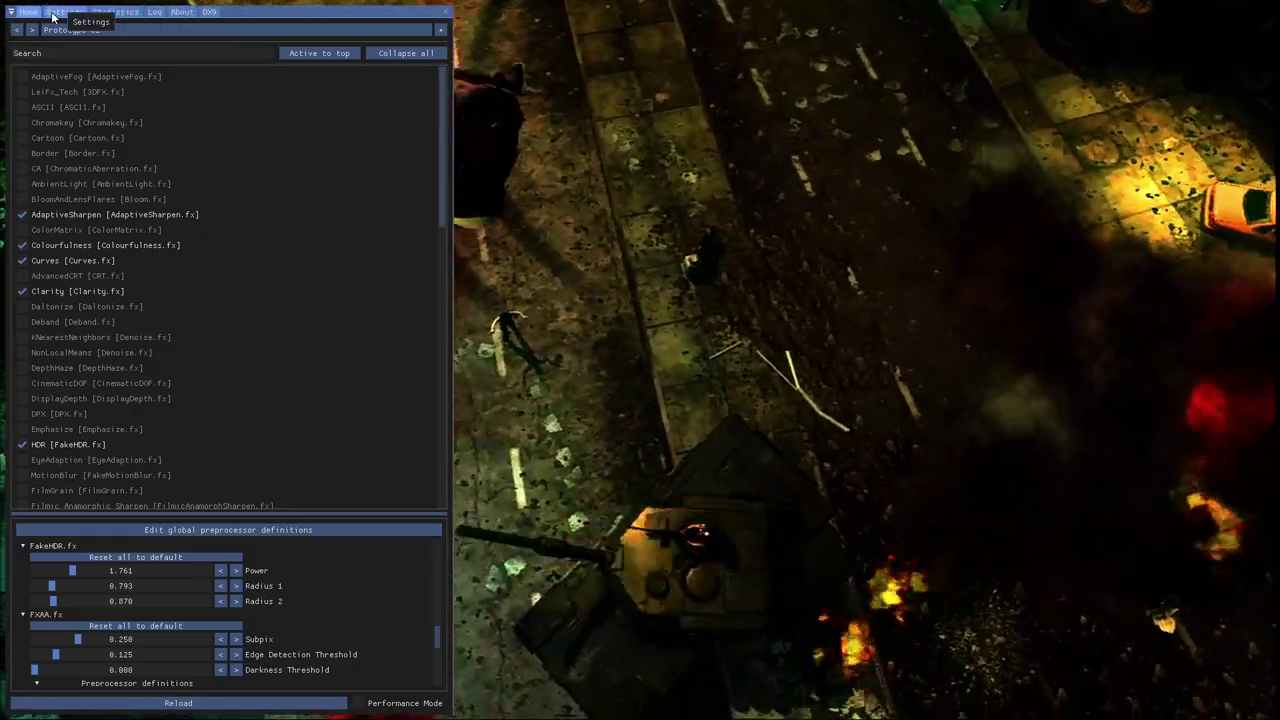
pyautogui.press('Home')
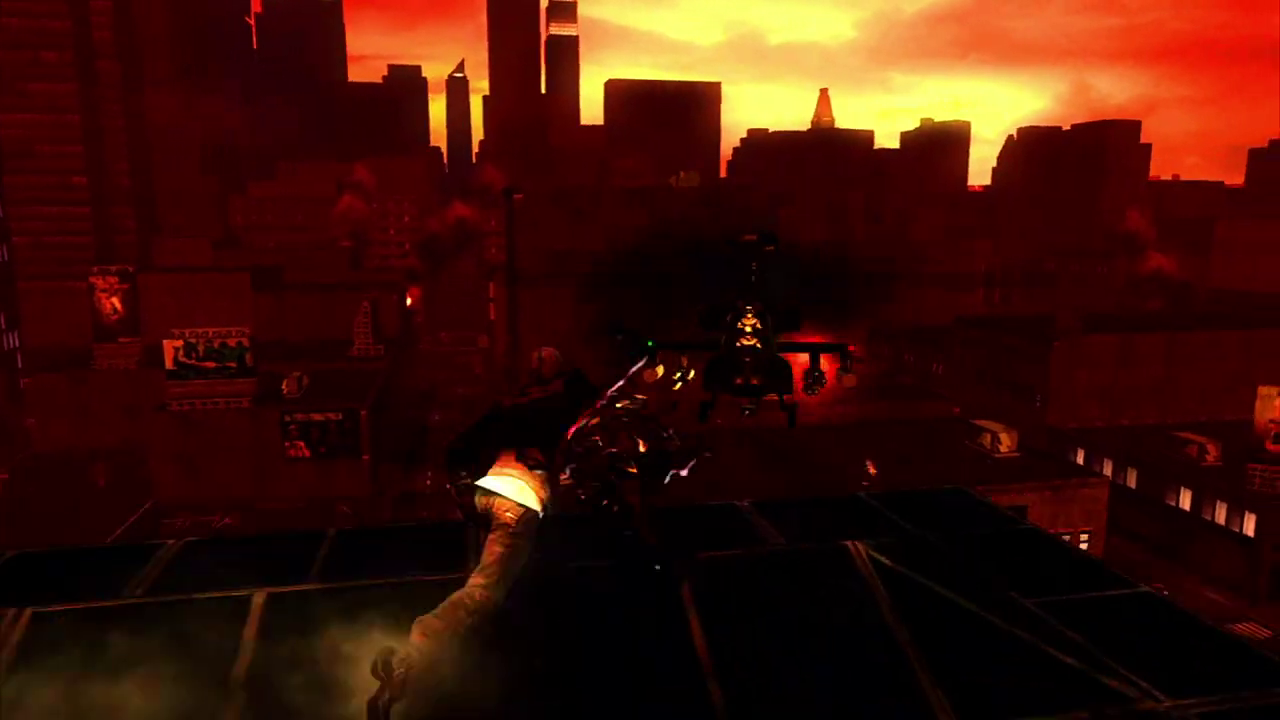
pyautogui.press('Home')
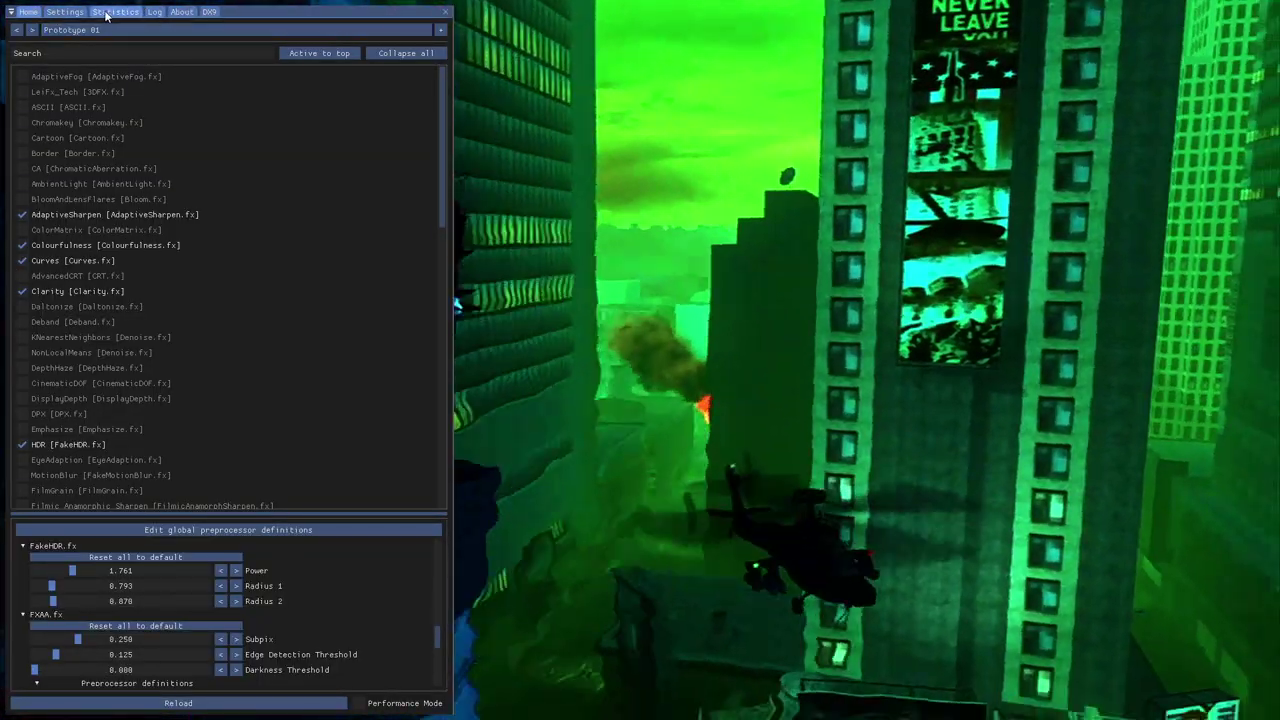
# Load the existing preset Prototype01.ini in place of the current one and close the overlay.
pyautogui.click(70, 13)
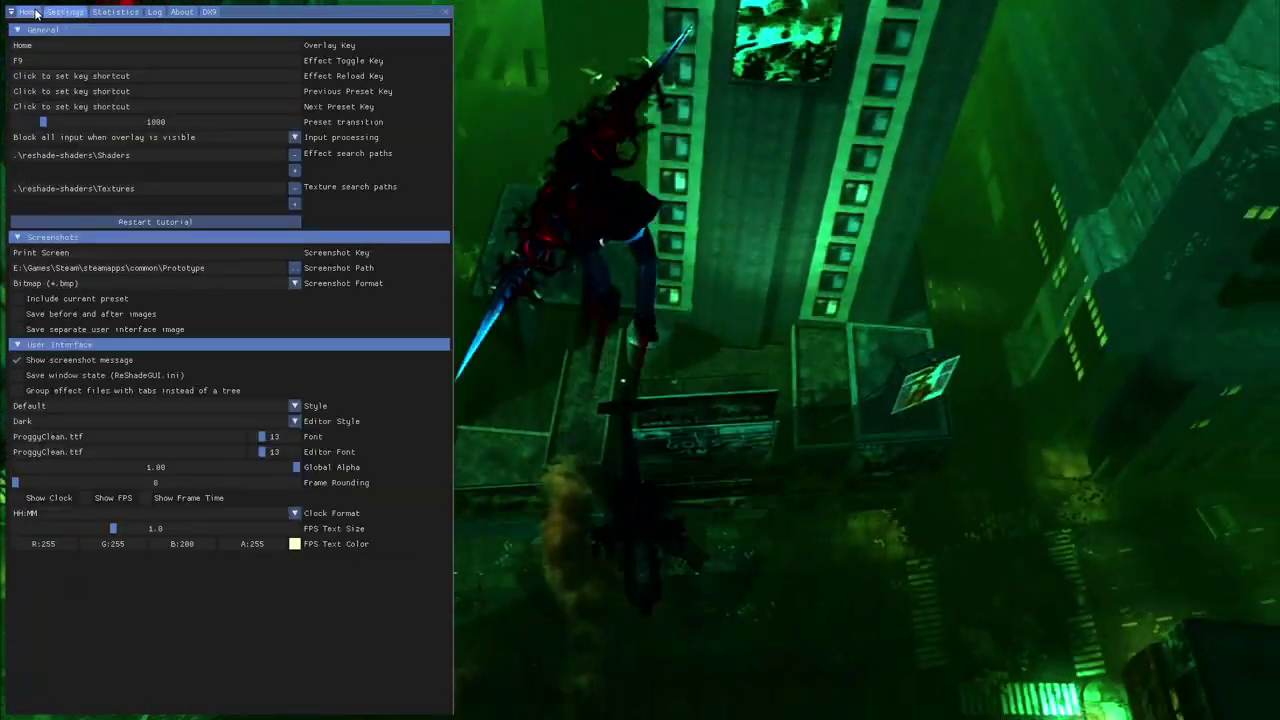
pyautogui.click(28, 12)
pyautogui.click(402, 29)
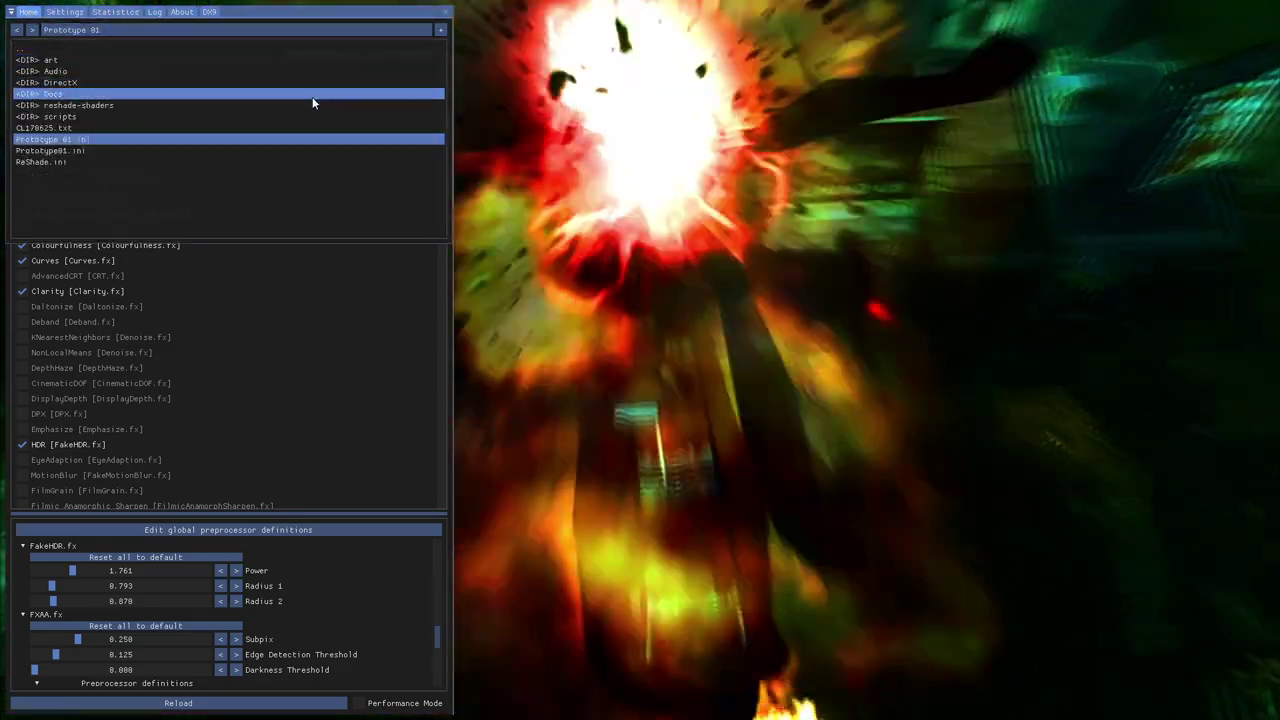
pyautogui.click(289, 145)
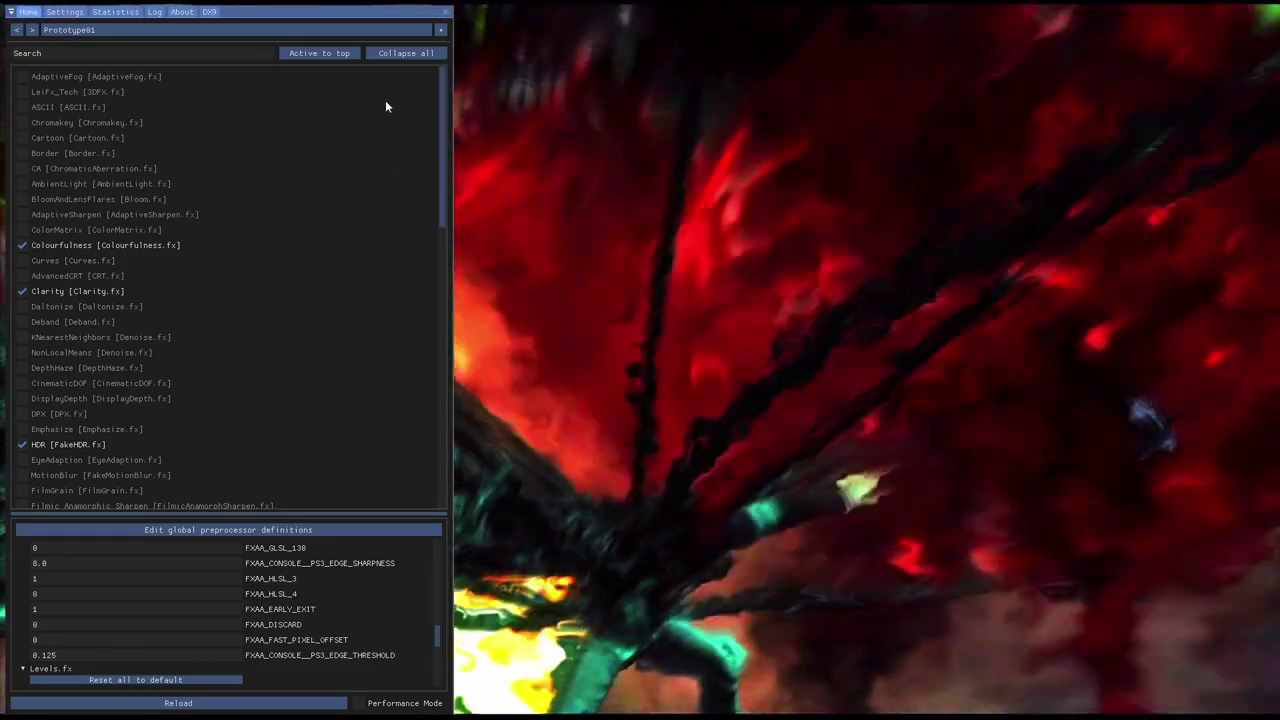
pyautogui.press('Home')
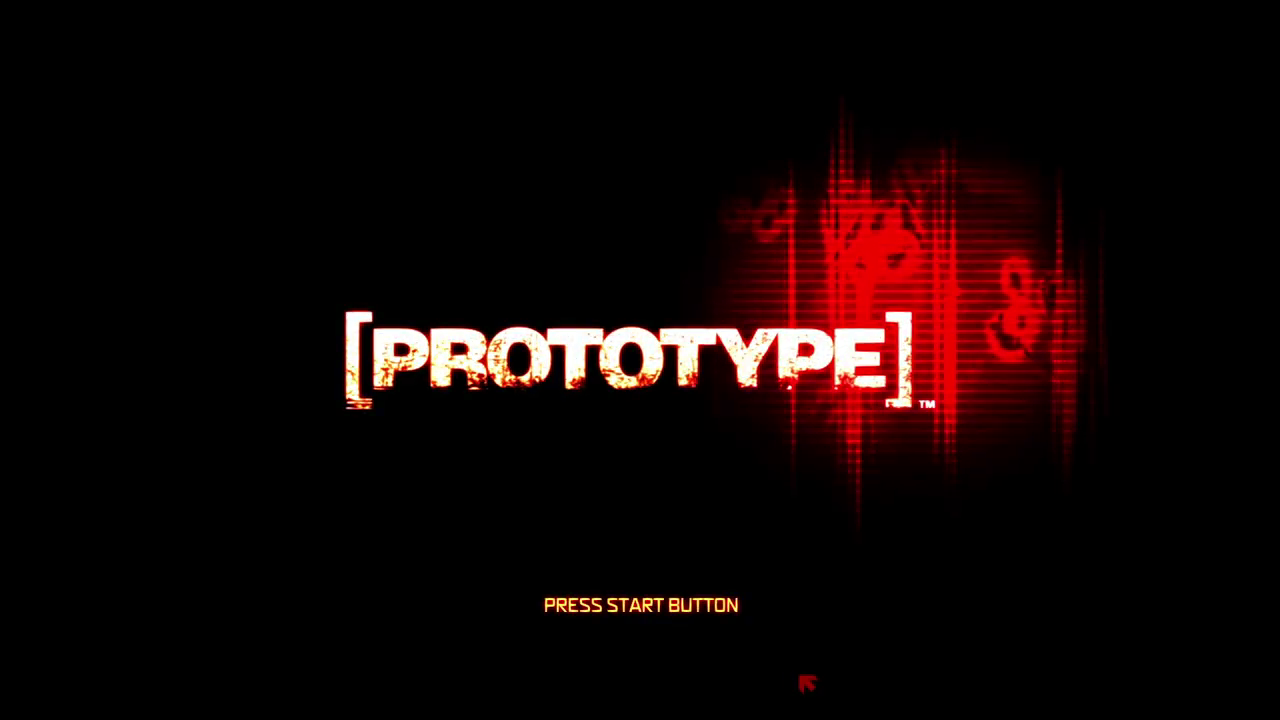
# Get past the game's start screen and warnings, review its video options, and leave the options menu.
pyautogui.click(806, 683)
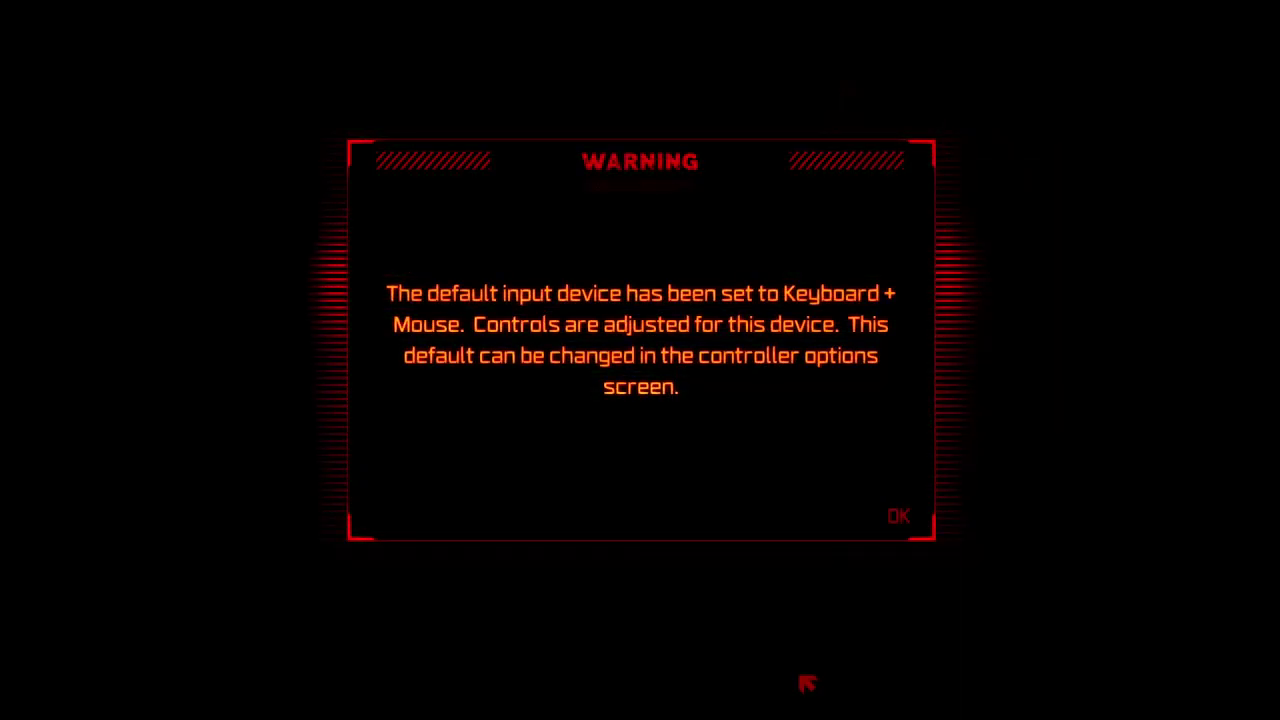
pyautogui.click(900, 522)
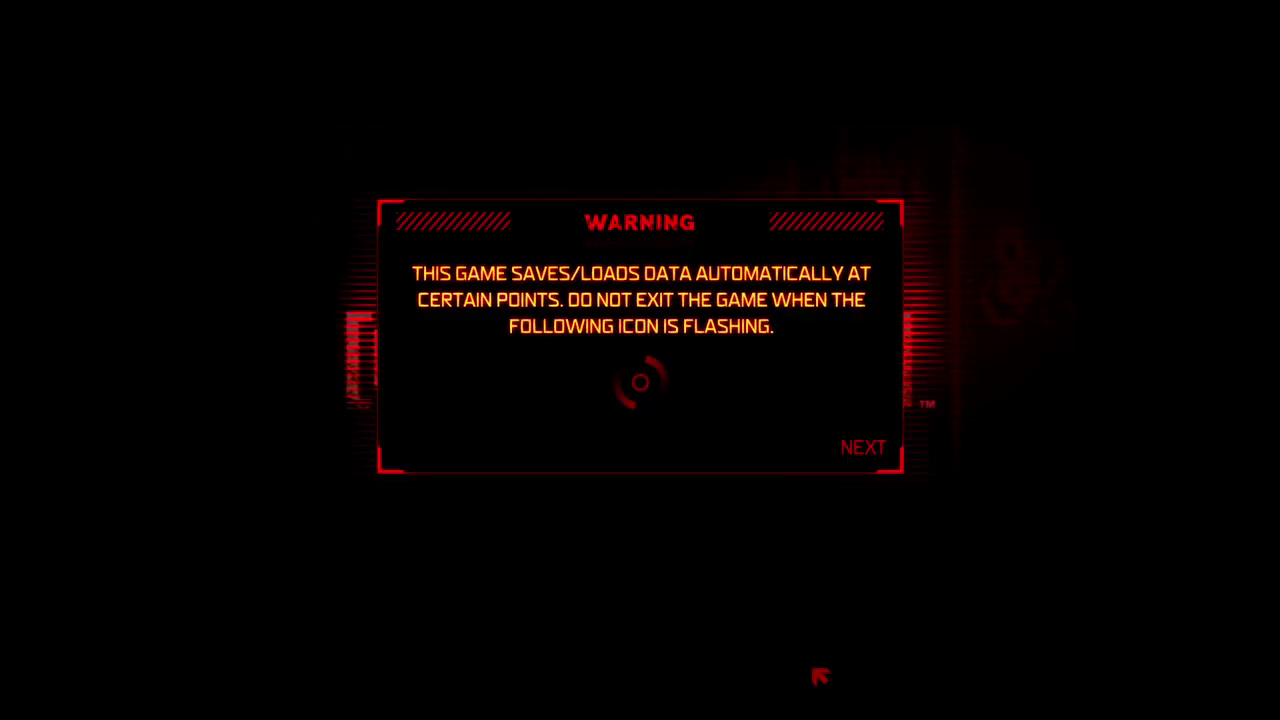
pyautogui.click(857, 462)
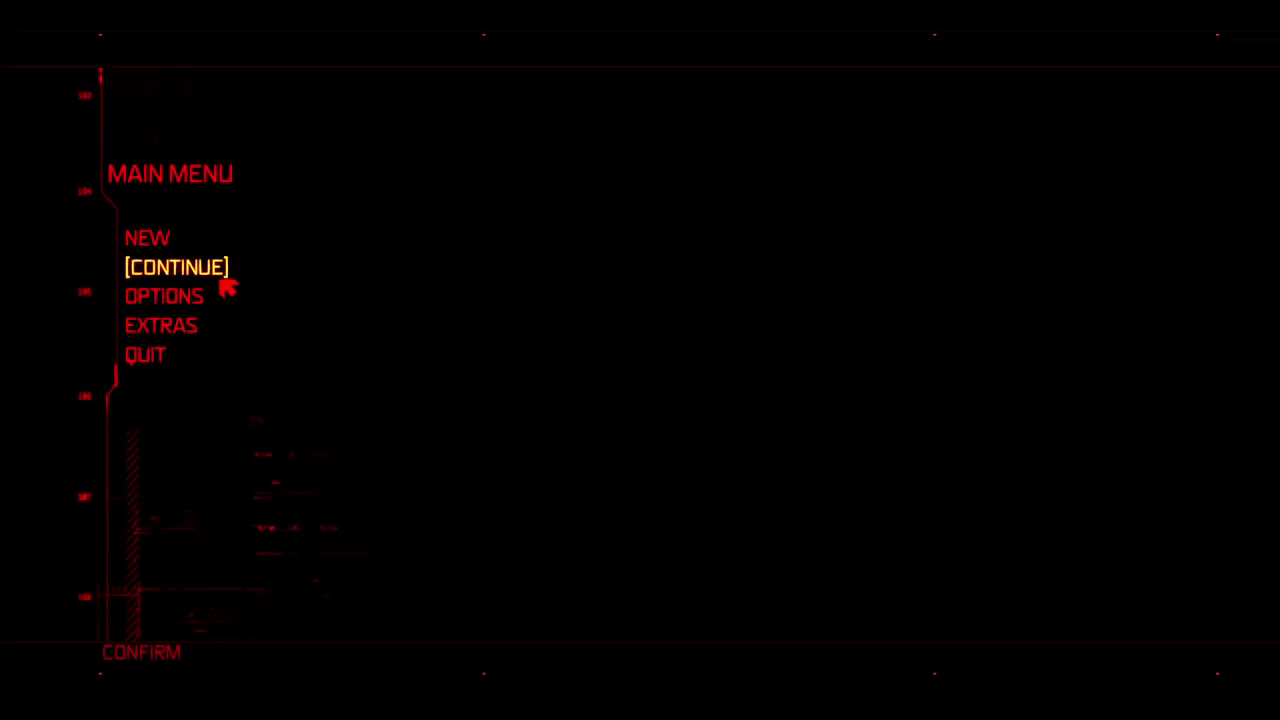
pyautogui.click(171, 295)
pyautogui.click(197, 234)
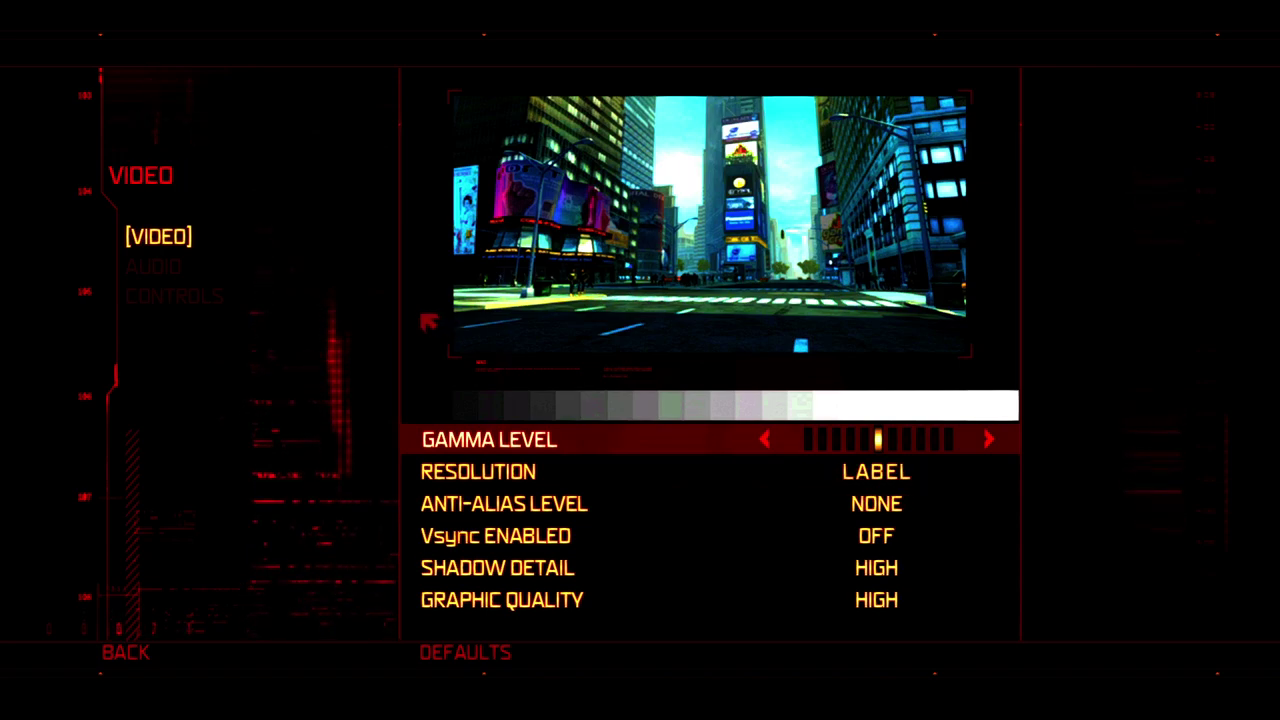
pyautogui.click(143, 660)
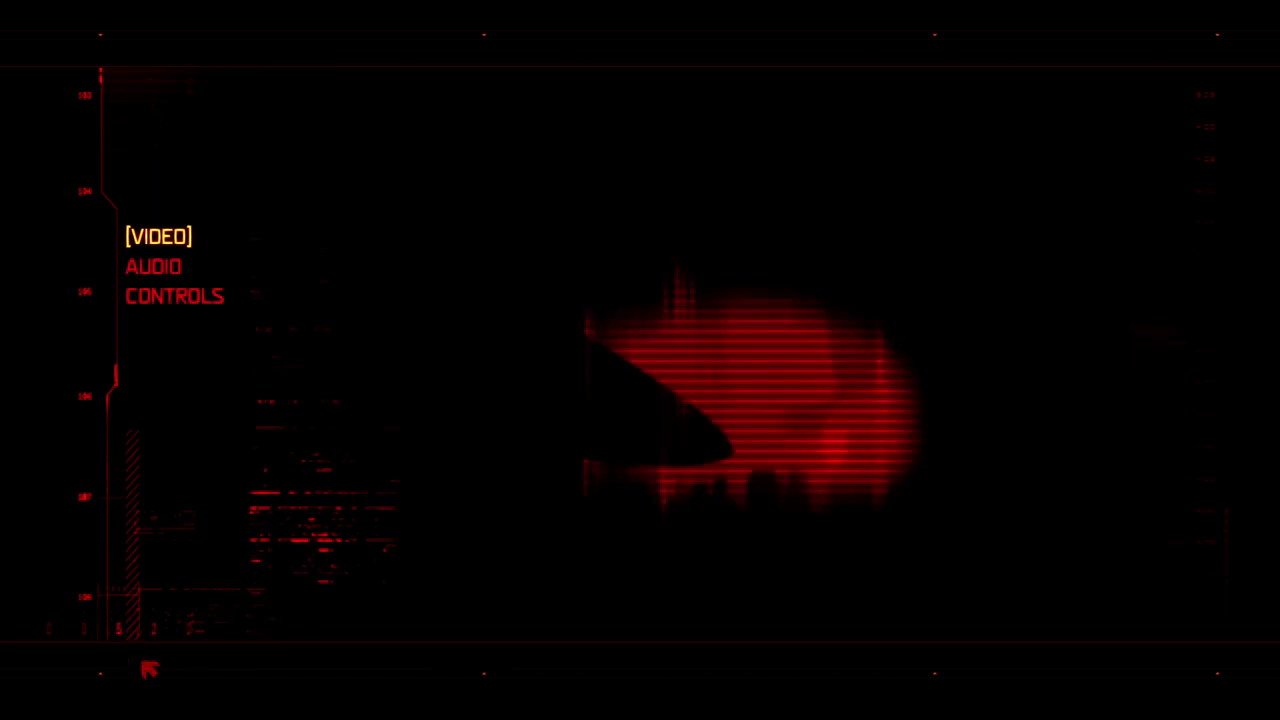
pyautogui.click(143, 660)
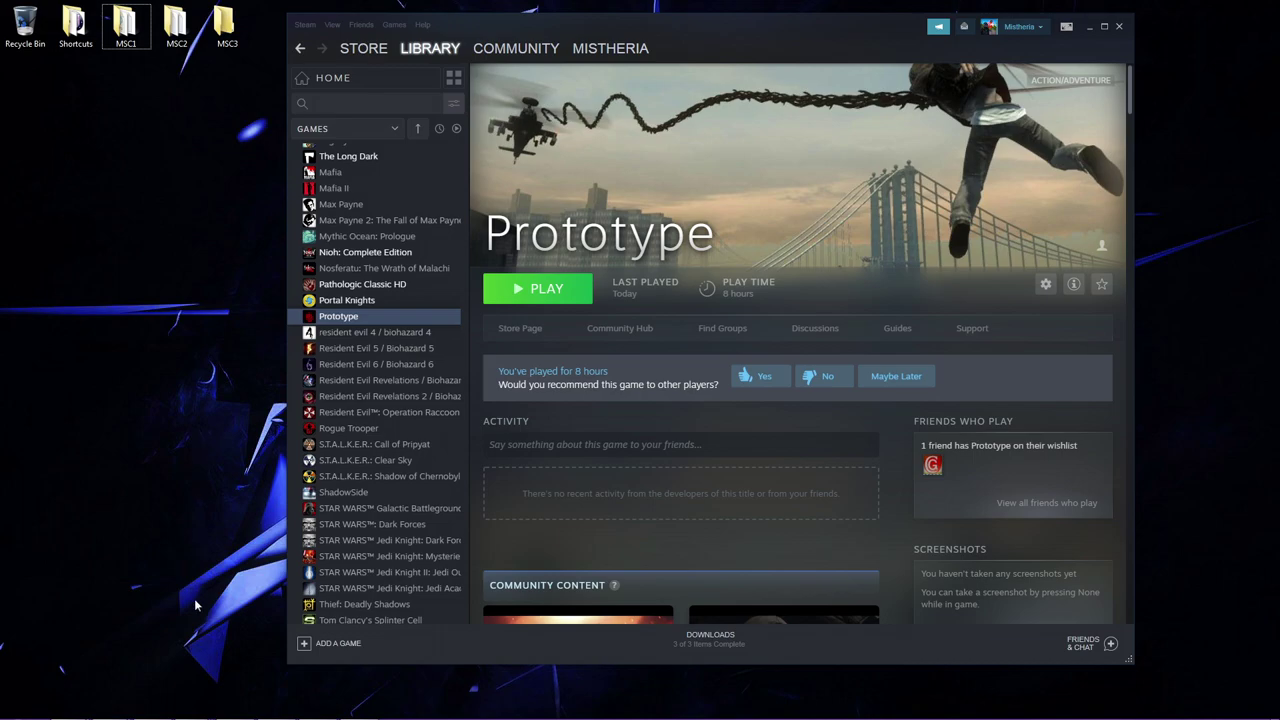
# Switch to Chrome and show the MediaFire download page of the Prototype resolutions and higher FOV archive.
pyautogui.moveTo(195, 719)
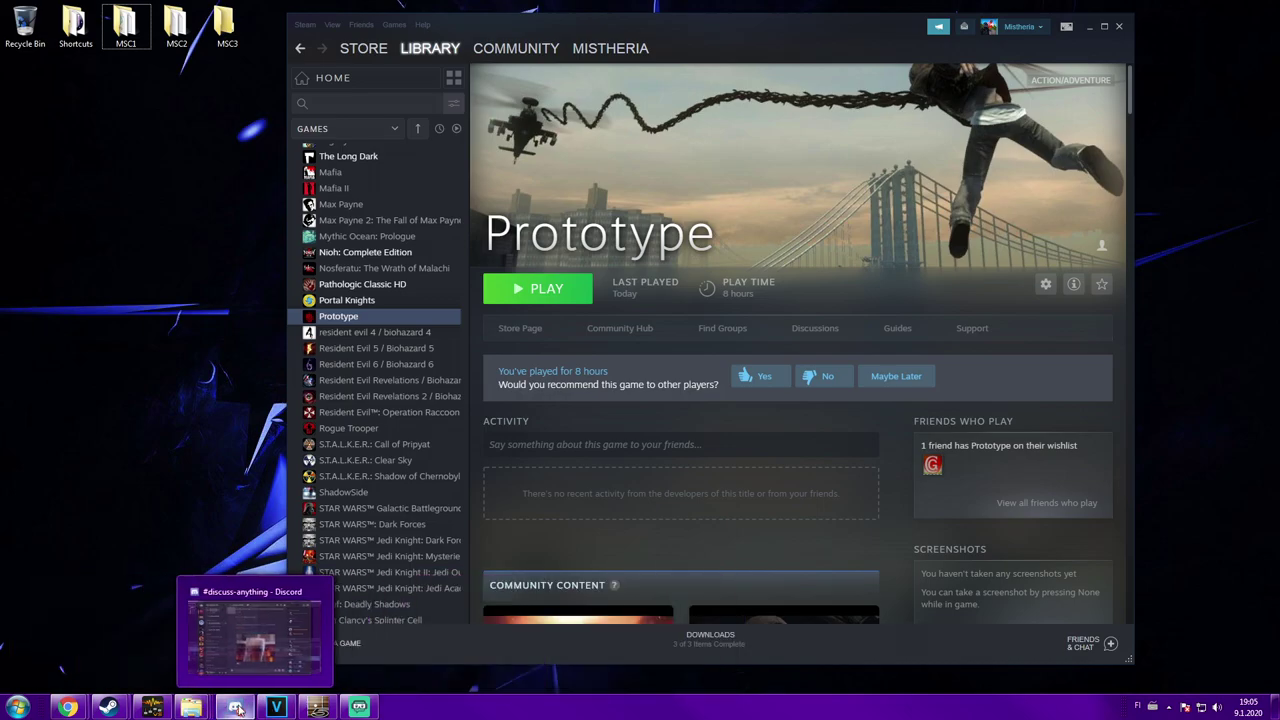
pyautogui.click(234, 708)
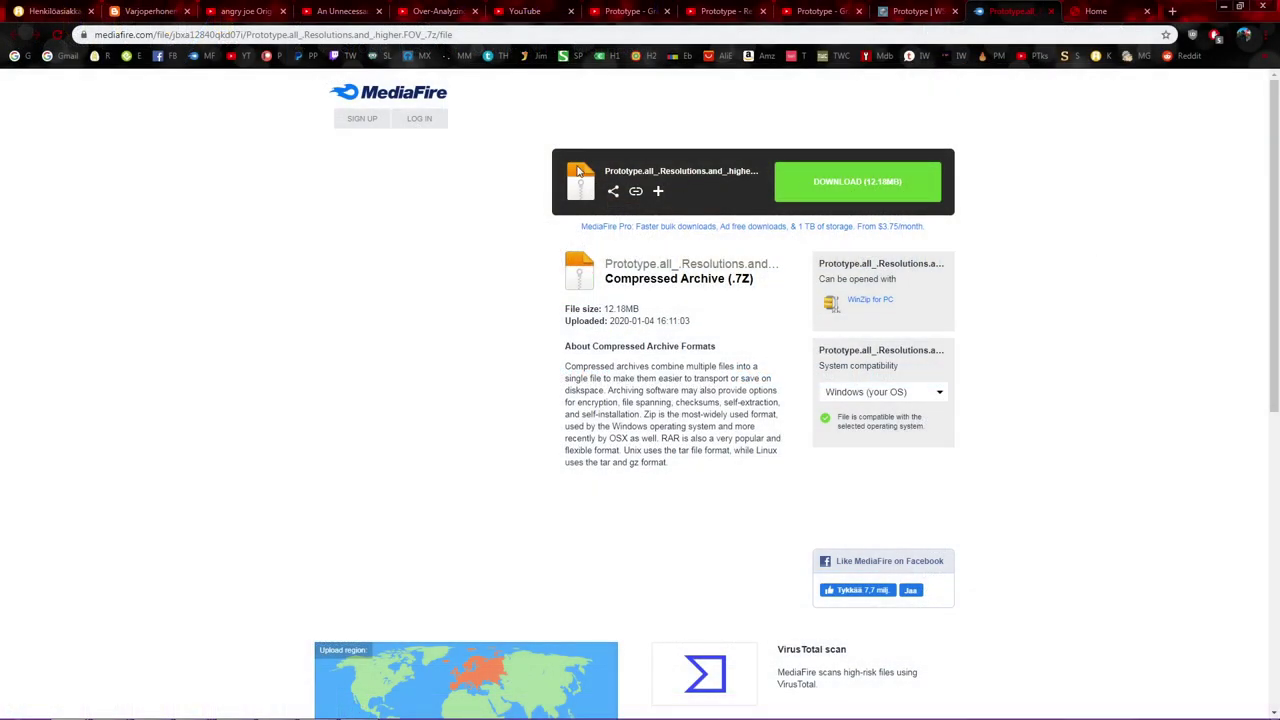
# Download the Prototype resolutions and higher FOV archive from MediaFire and save it in the Downloads folder.
pyautogui.moveTo(621, 174); pyautogui.dragTo(745, 172)
pyautogui.click(851, 185)
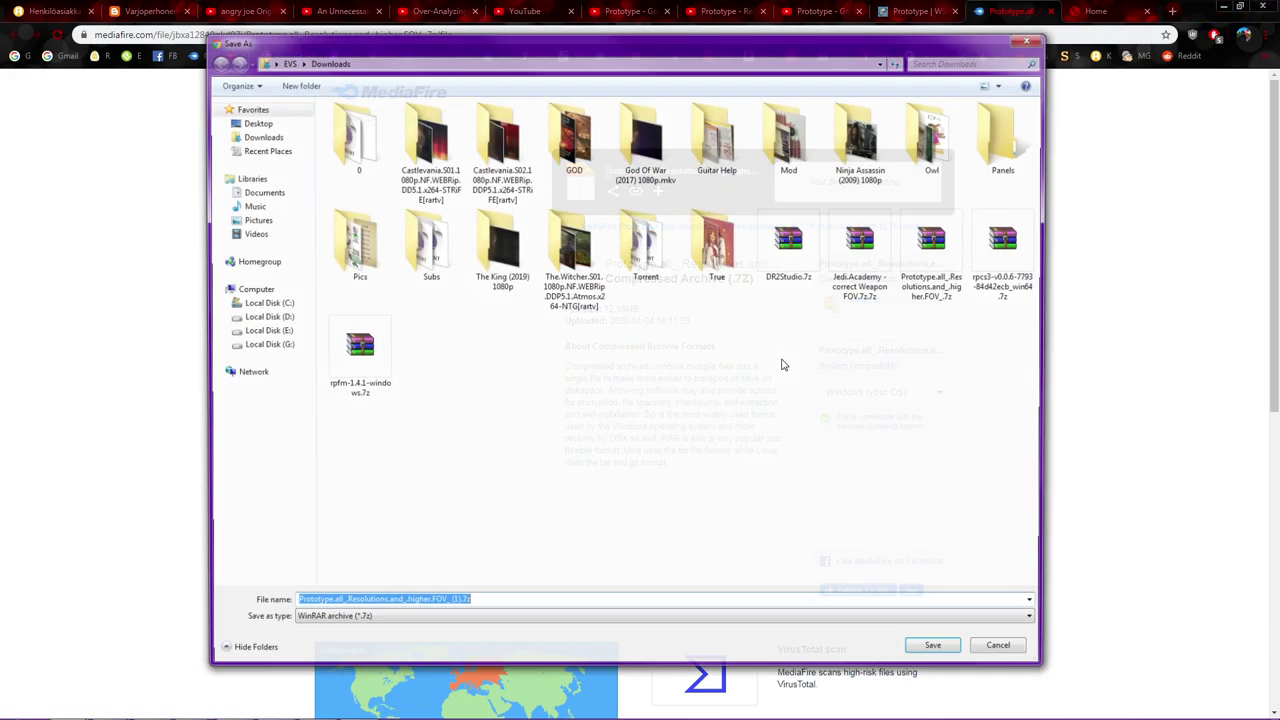
pyautogui.click(938, 653)
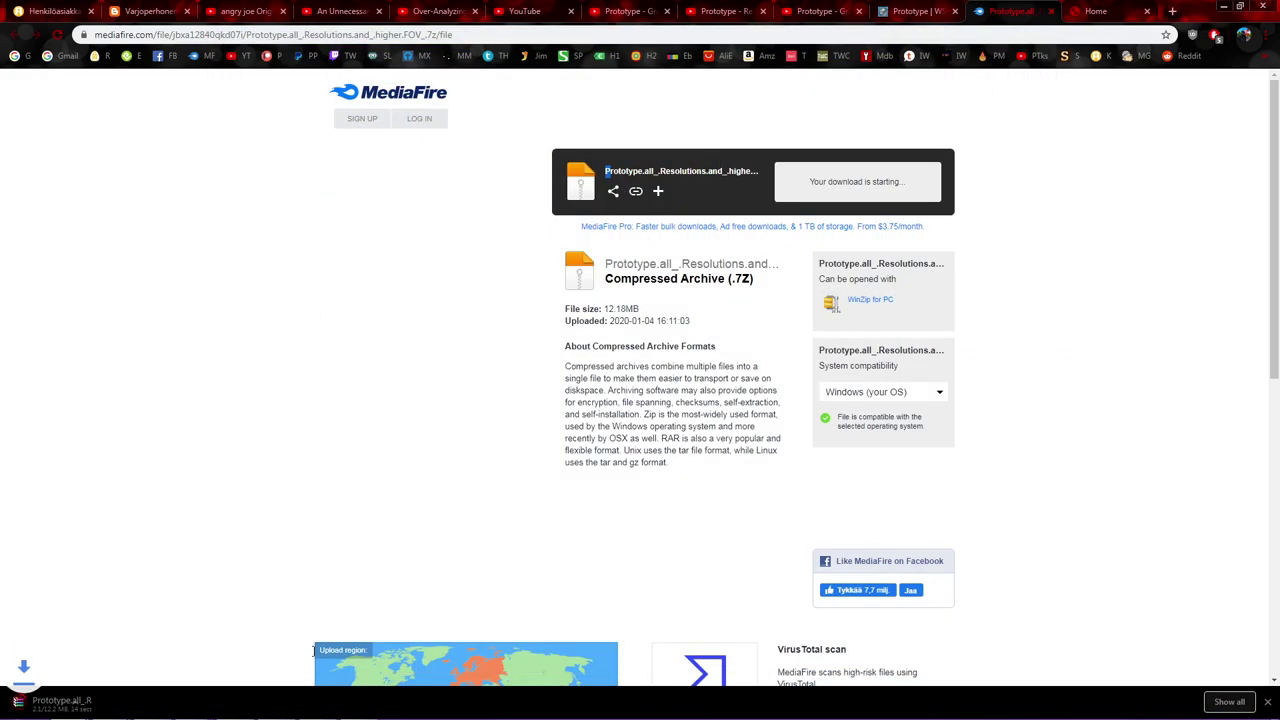
# Open the downloaded archive in WinRAR and enter its All.Resolutions.and.higher.FOV folder.
pyautogui.click(98, 706)
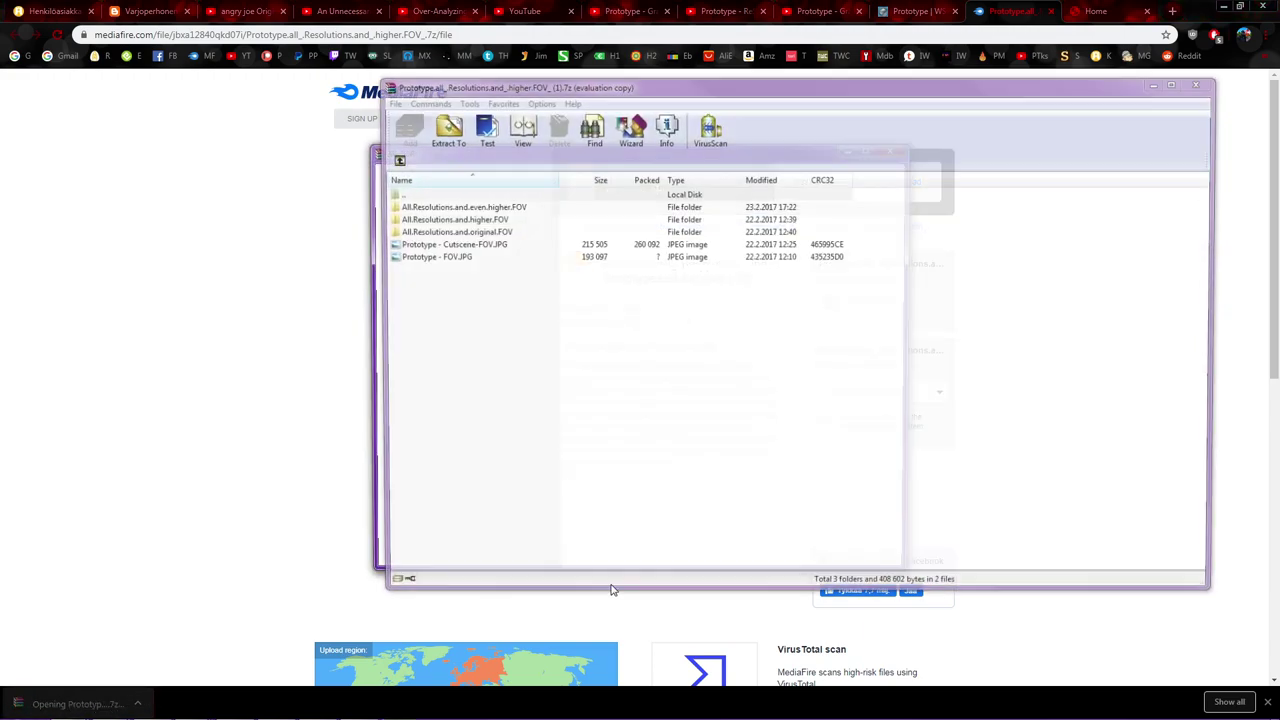
pyautogui.click(894, 149)
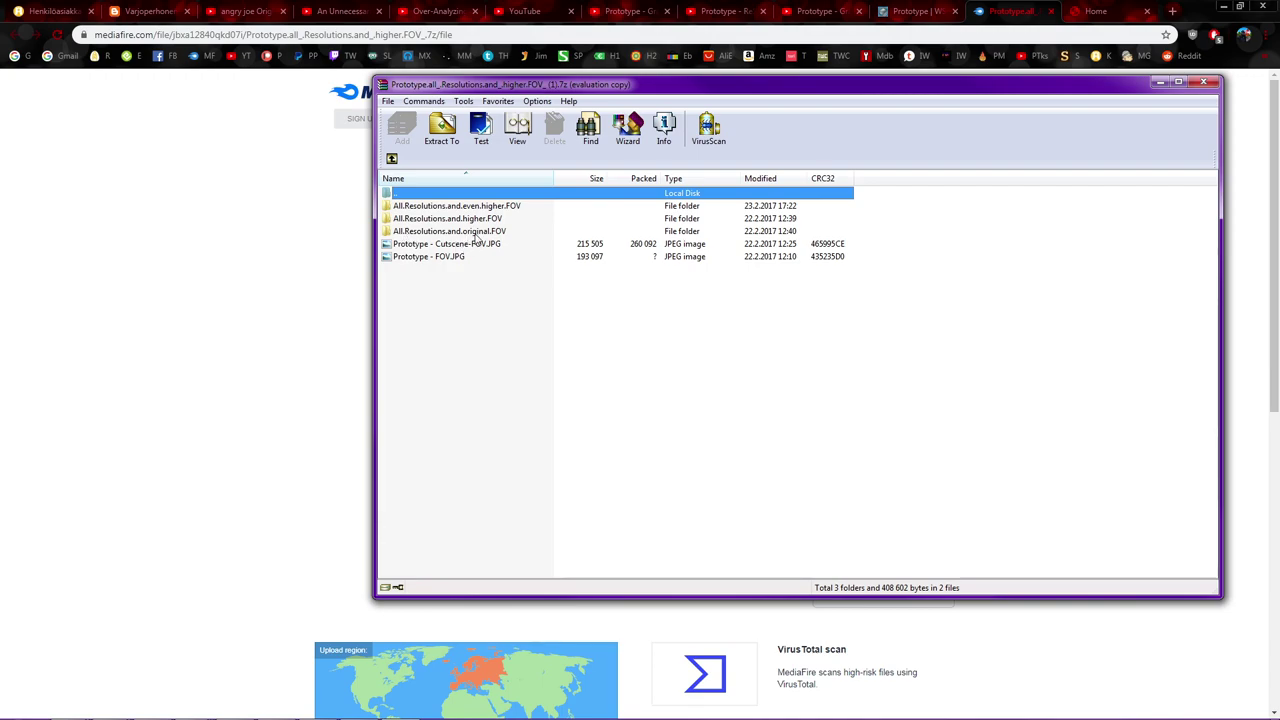
pyautogui.click(473, 220)
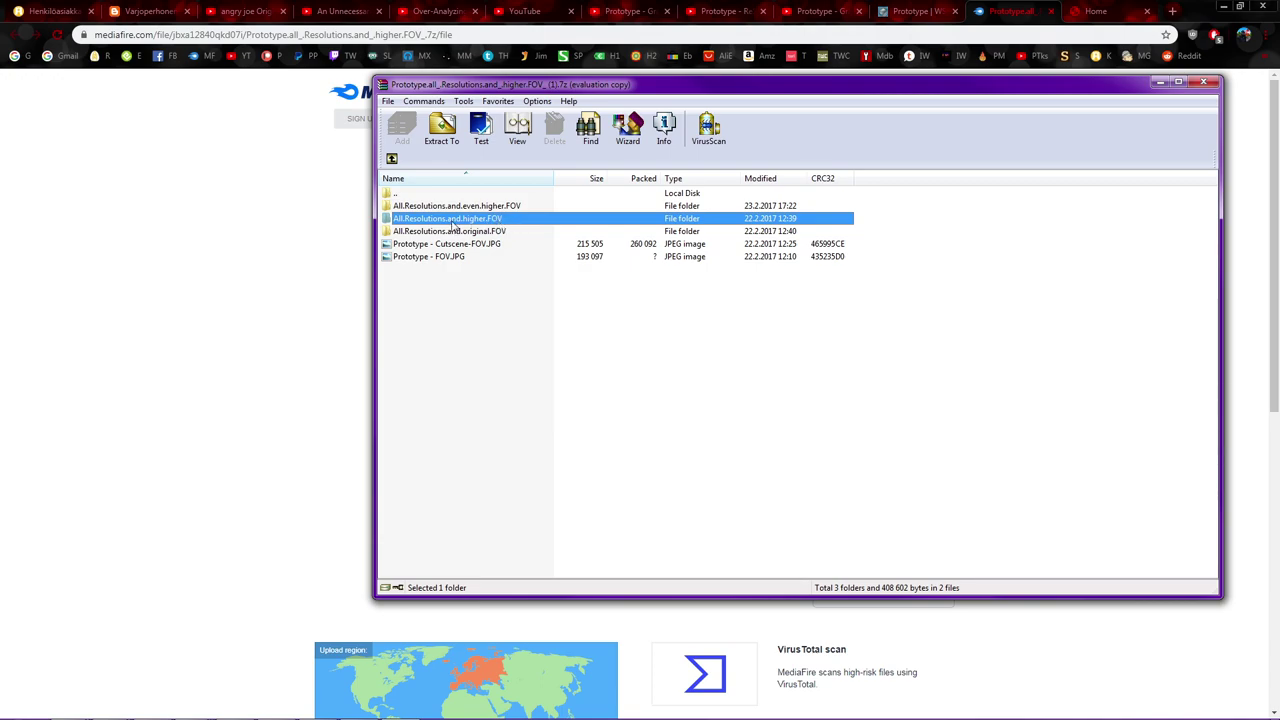
pyautogui.doubleClick(453, 220)
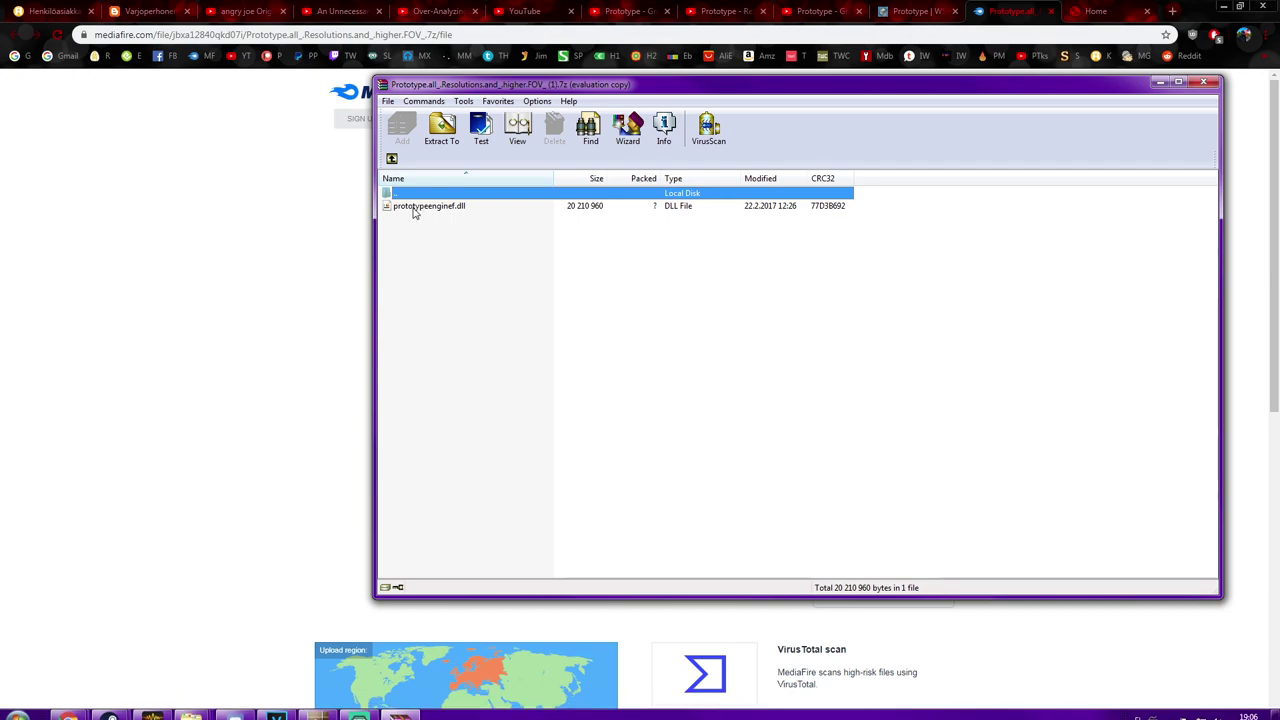
# Switch to Steam and browse the local files of Prototype from the game's properties.
pyautogui.moveTo(316, 709)
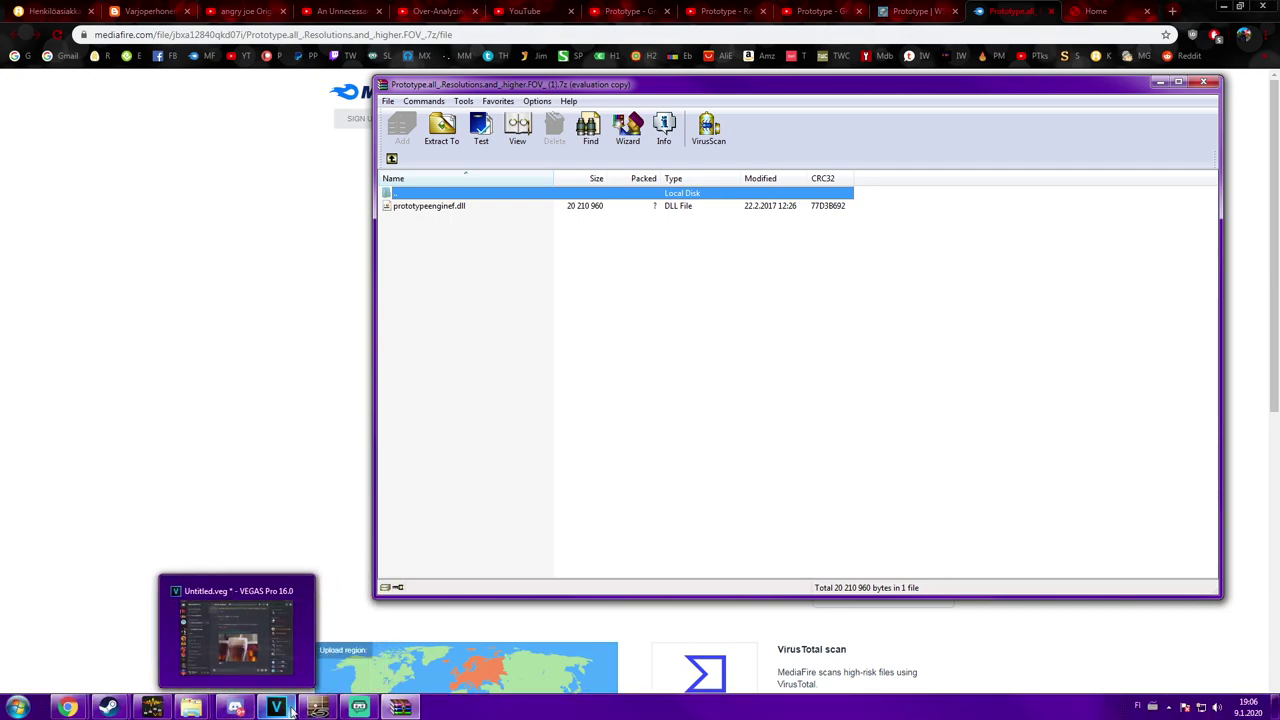
pyautogui.moveTo(104, 709)
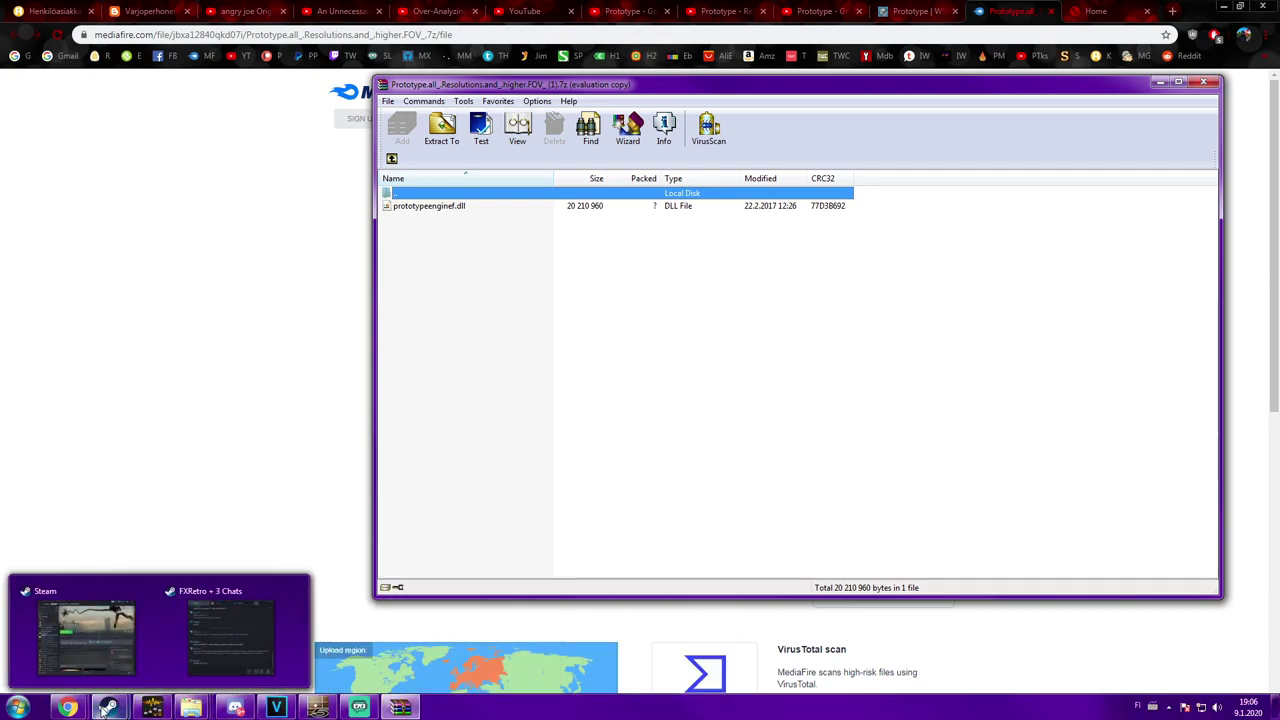
pyautogui.click(85, 635)
pyautogui.rightClick(366, 320)
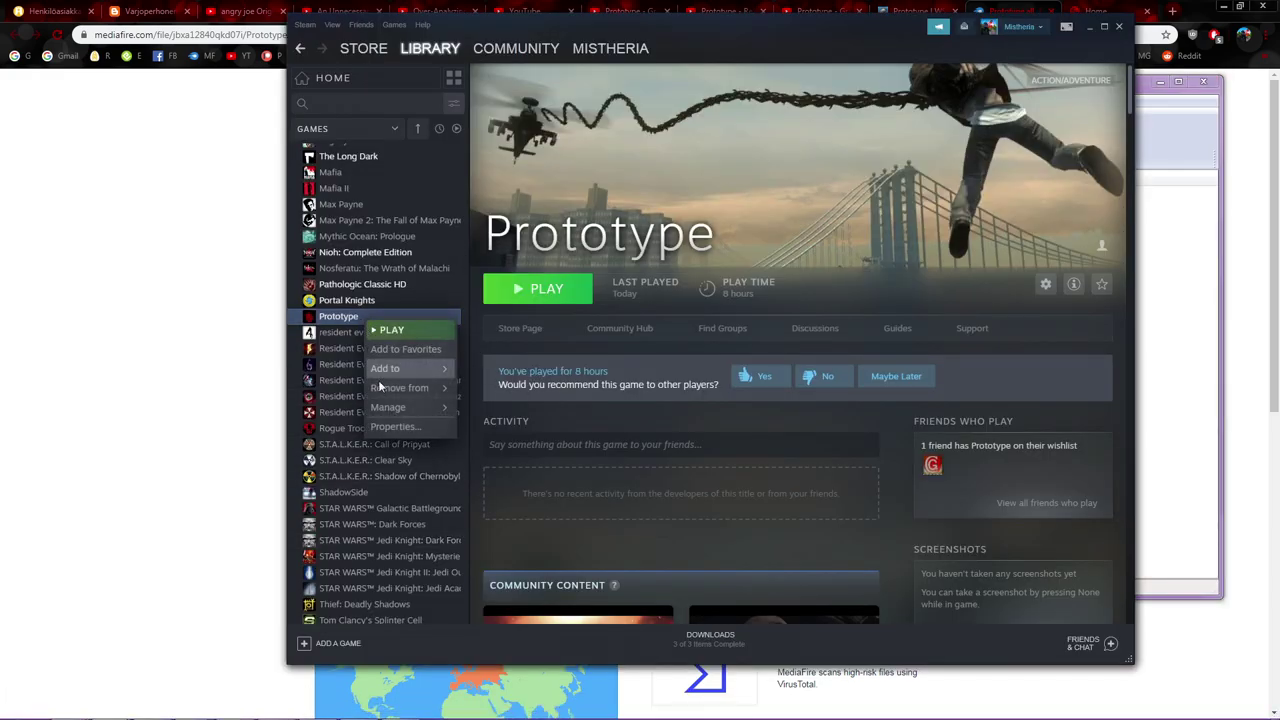
pyautogui.click(395, 427)
pyautogui.click(575, 188)
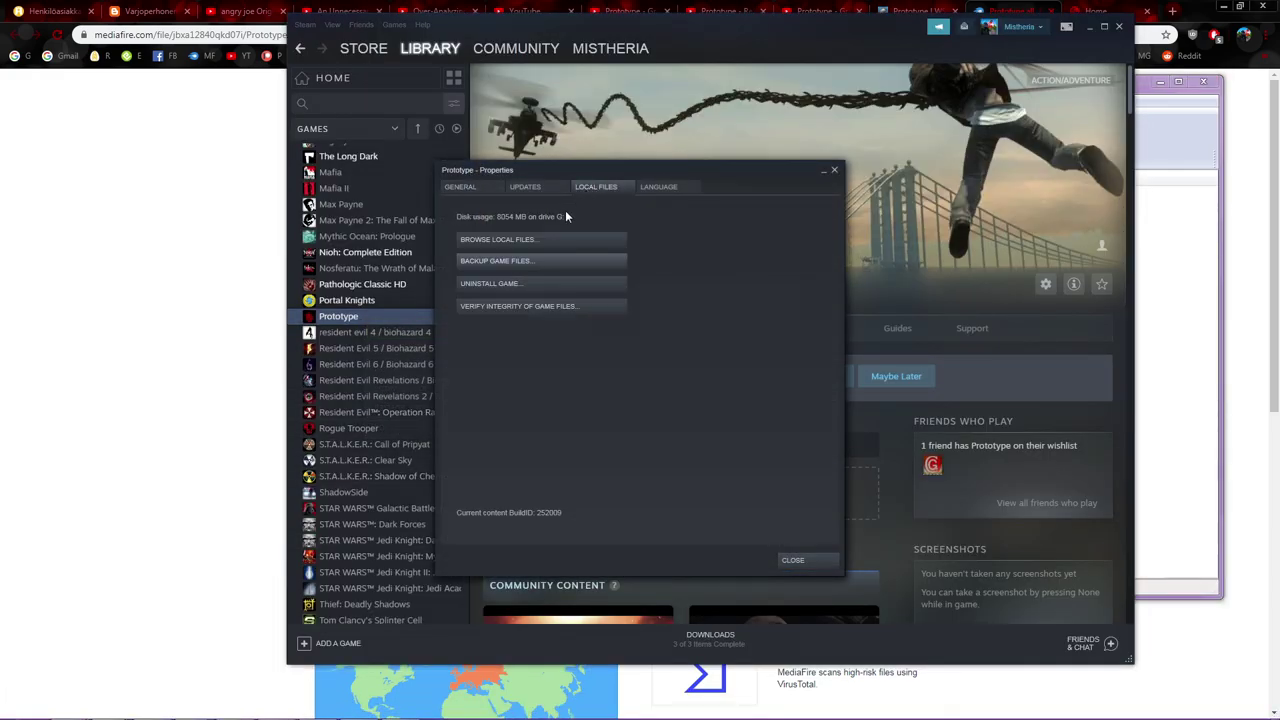
pyautogui.click(543, 236)
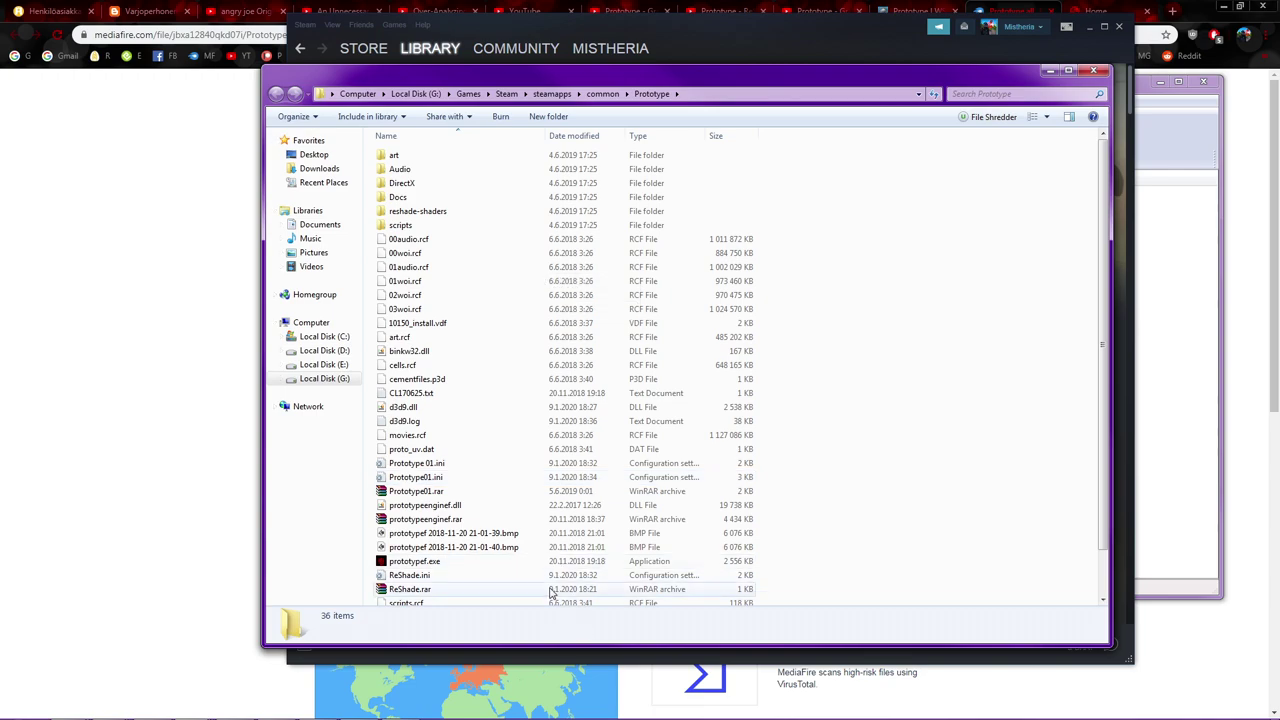
# Copy prototypeenginef.dll from the opened archive folder into the Prototype game folder.
pyautogui.scroll(-1, 823, 449)
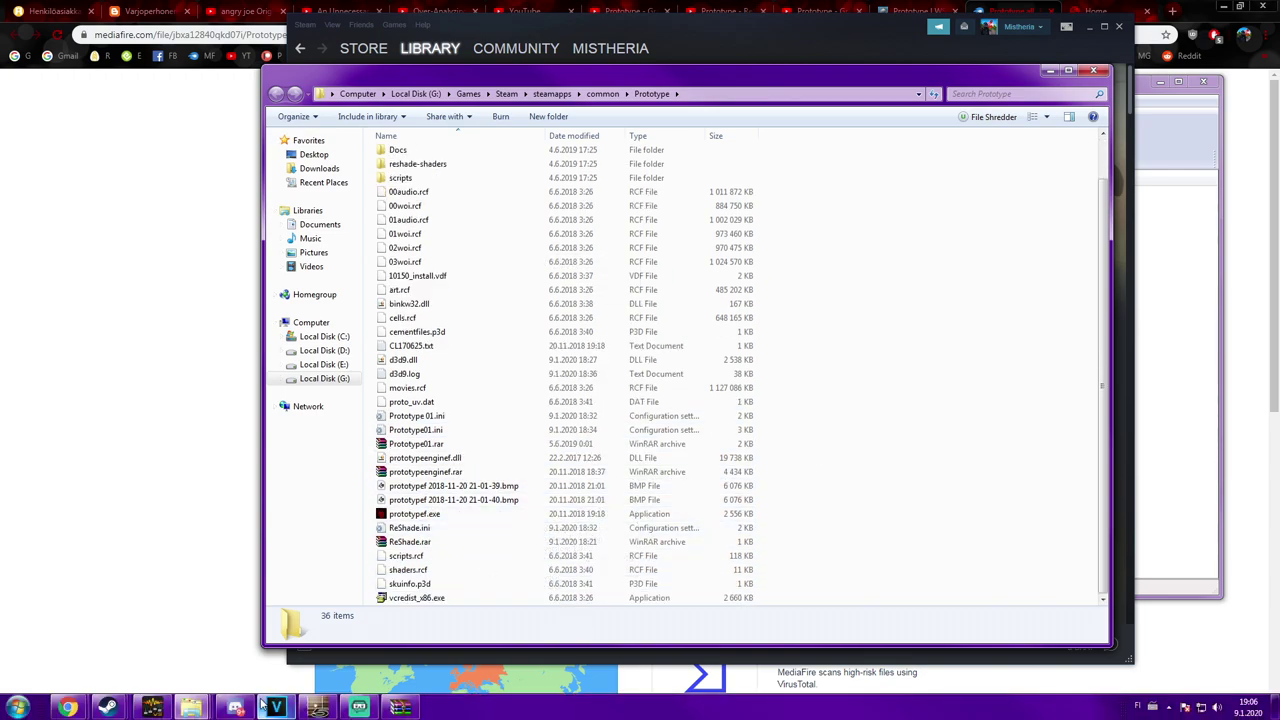
pyautogui.click(400, 708)
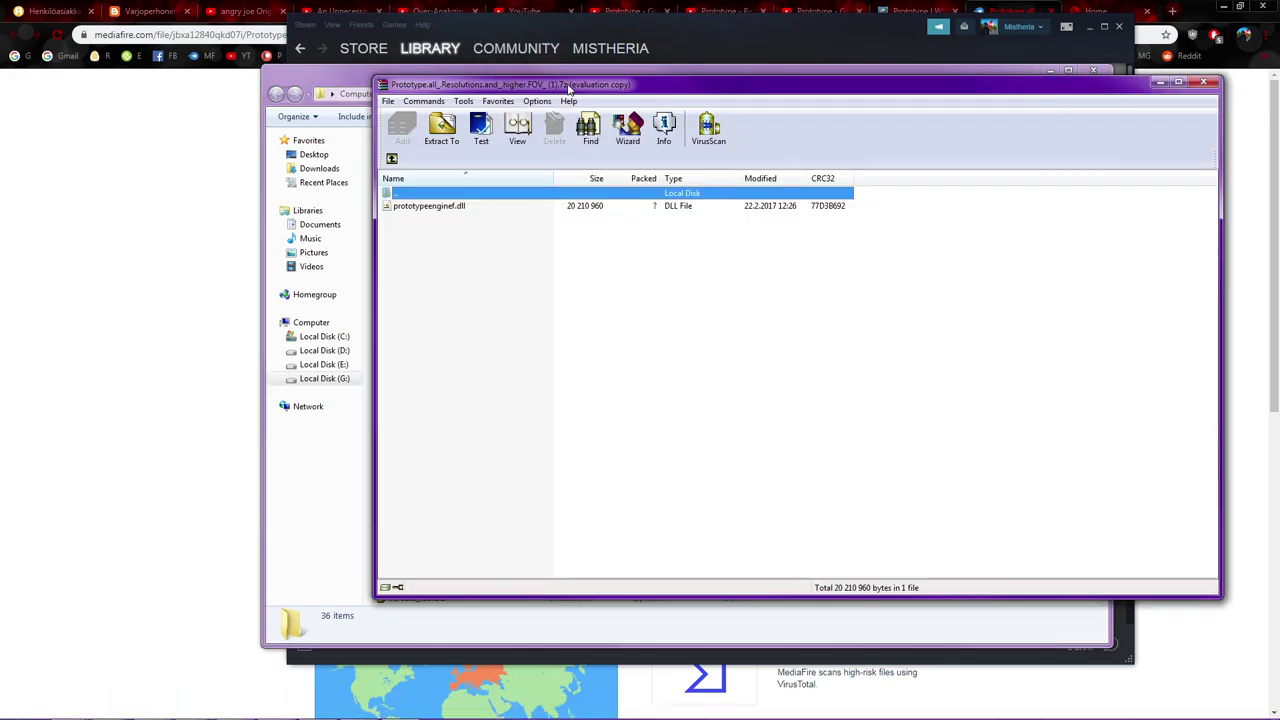
pyautogui.moveTo(571, 90); pyautogui.dragTo(769, 145)
pyautogui.click(637, 220)
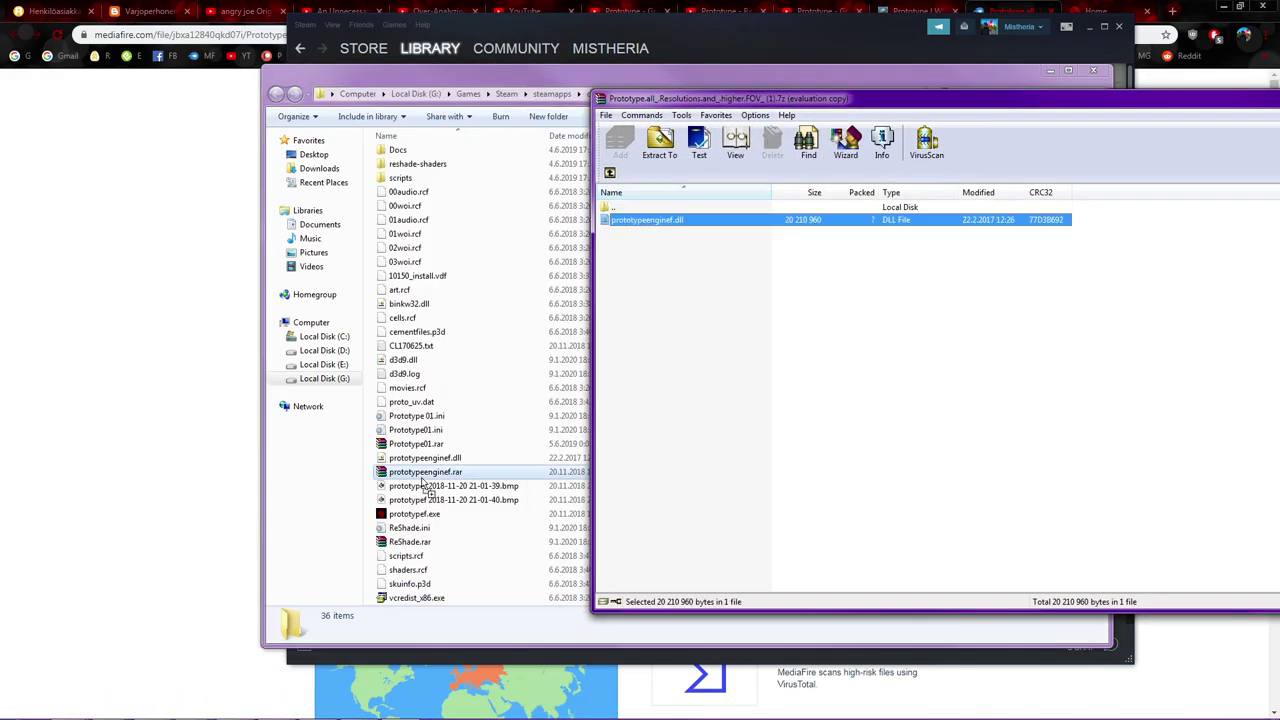
pyautogui.moveTo(381, 512); pyautogui.dragTo(381, 512)
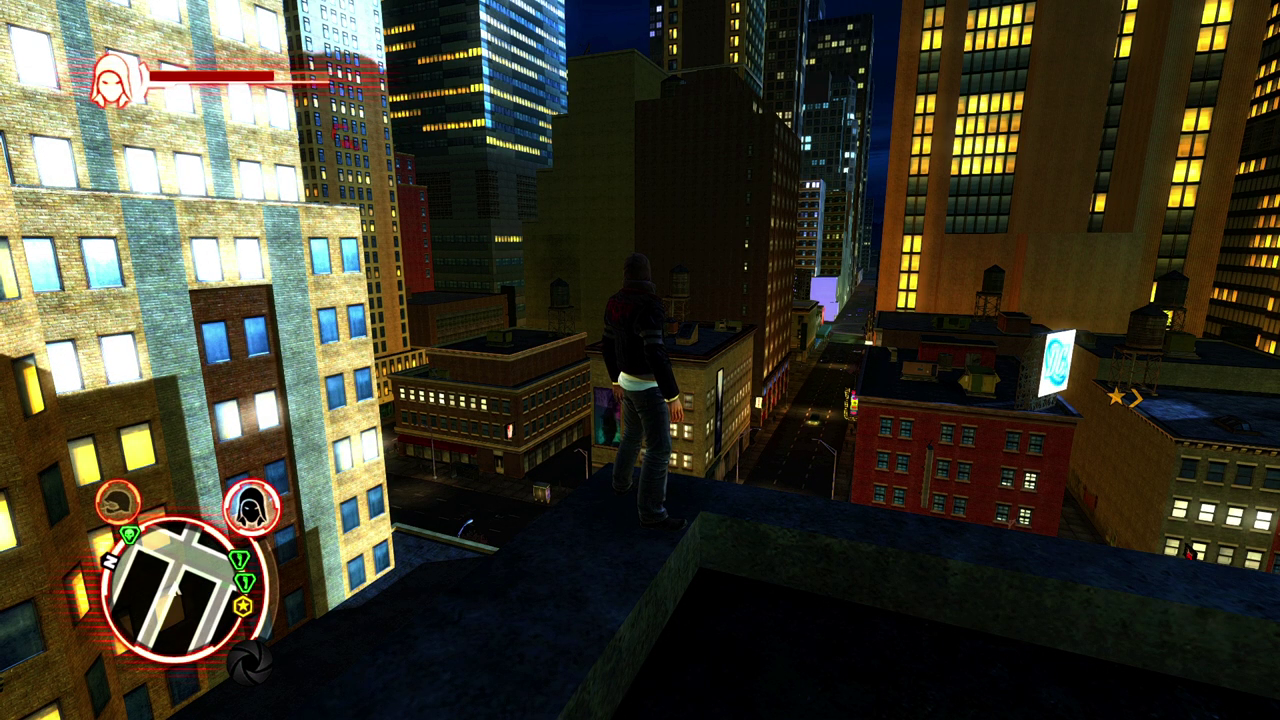
# Show the ReShade overlay in the game and compare the scene with all effects disabled and enabled.
pyautogui.press('Home')
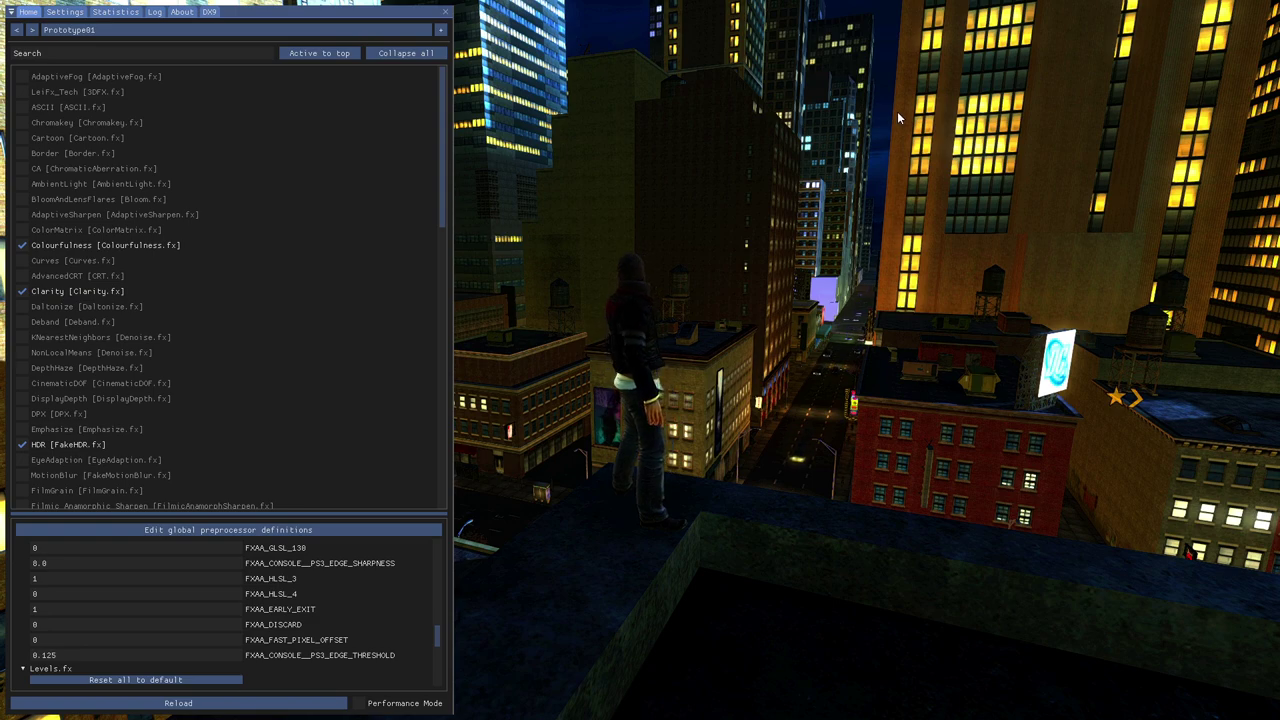
pyautogui.press('F9')
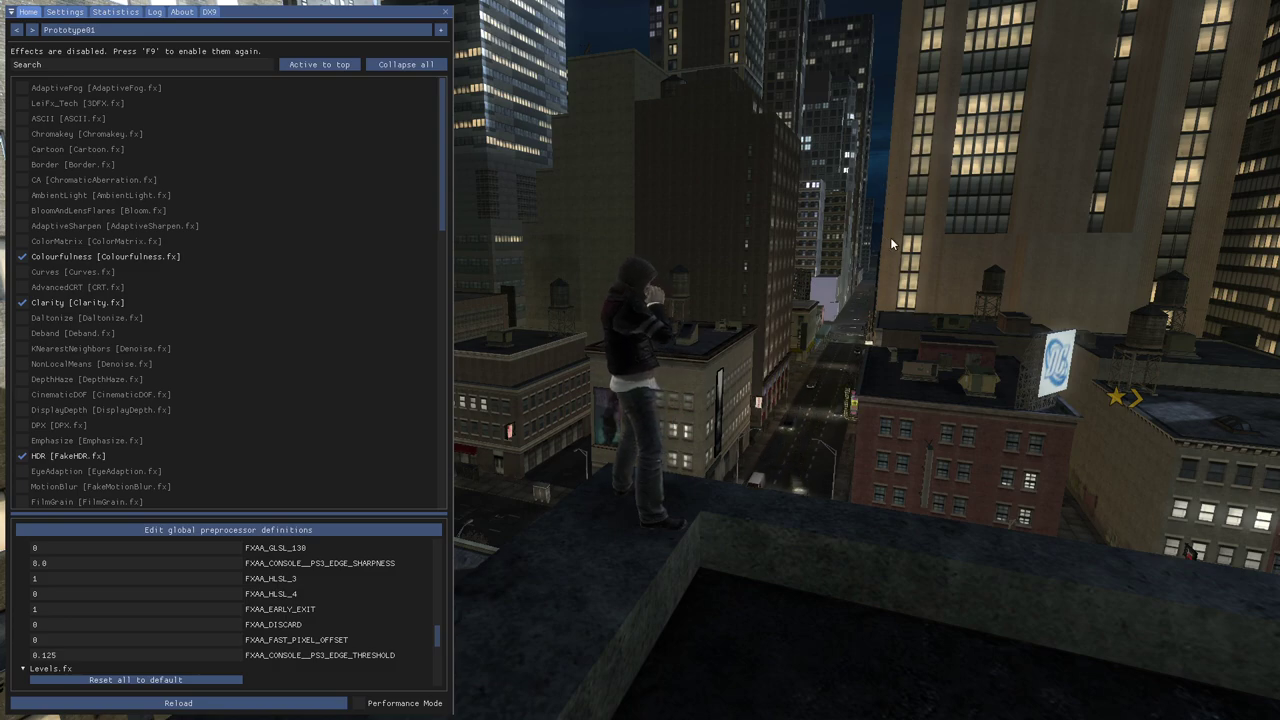
pyautogui.press('F9')
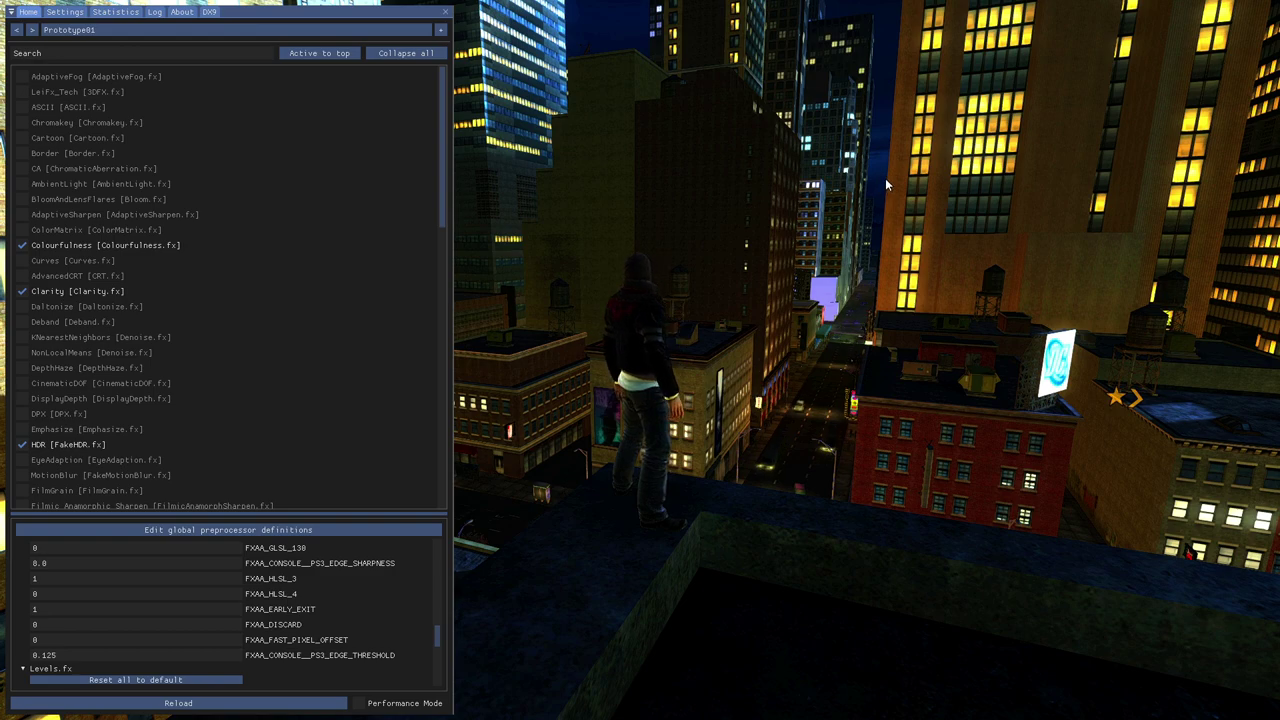
# Switch the LumaSharpen and Tonemap effects off and back on to compare their influence on the scene.
pyautogui.scroll(-10, 66, 410)
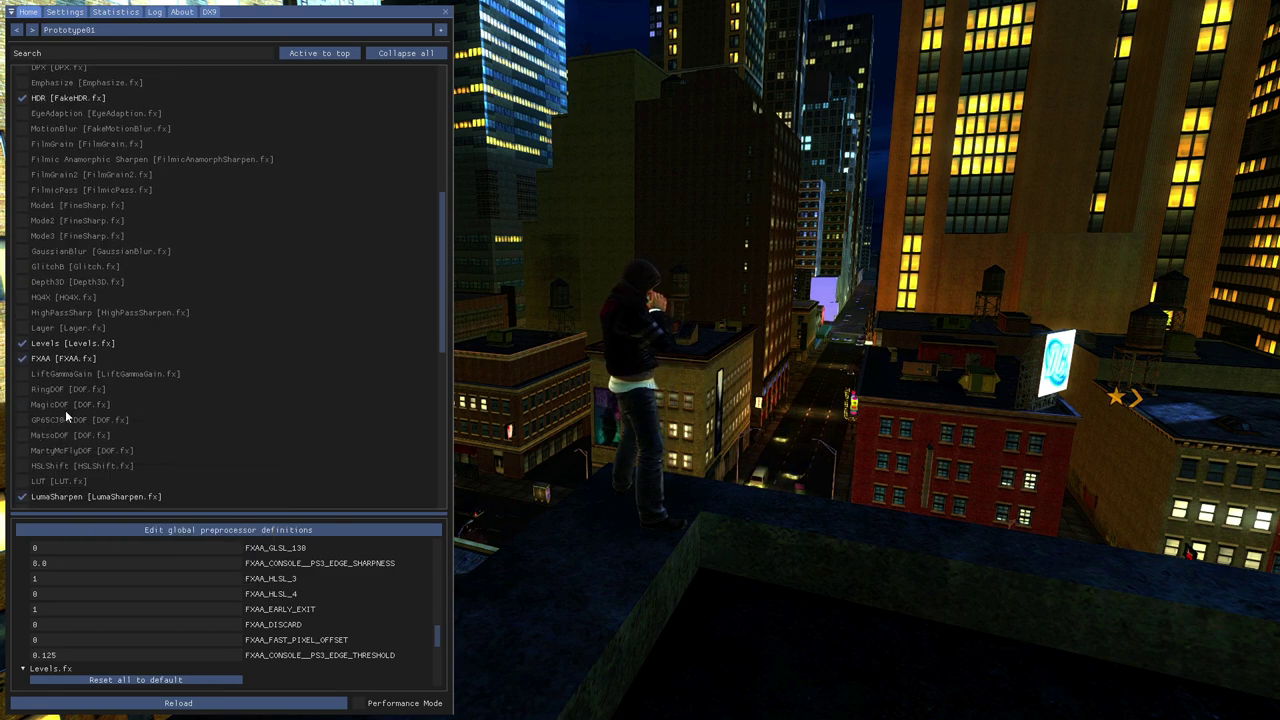
pyautogui.scroll(2, 84, 255)
pyautogui.click(81, 230)
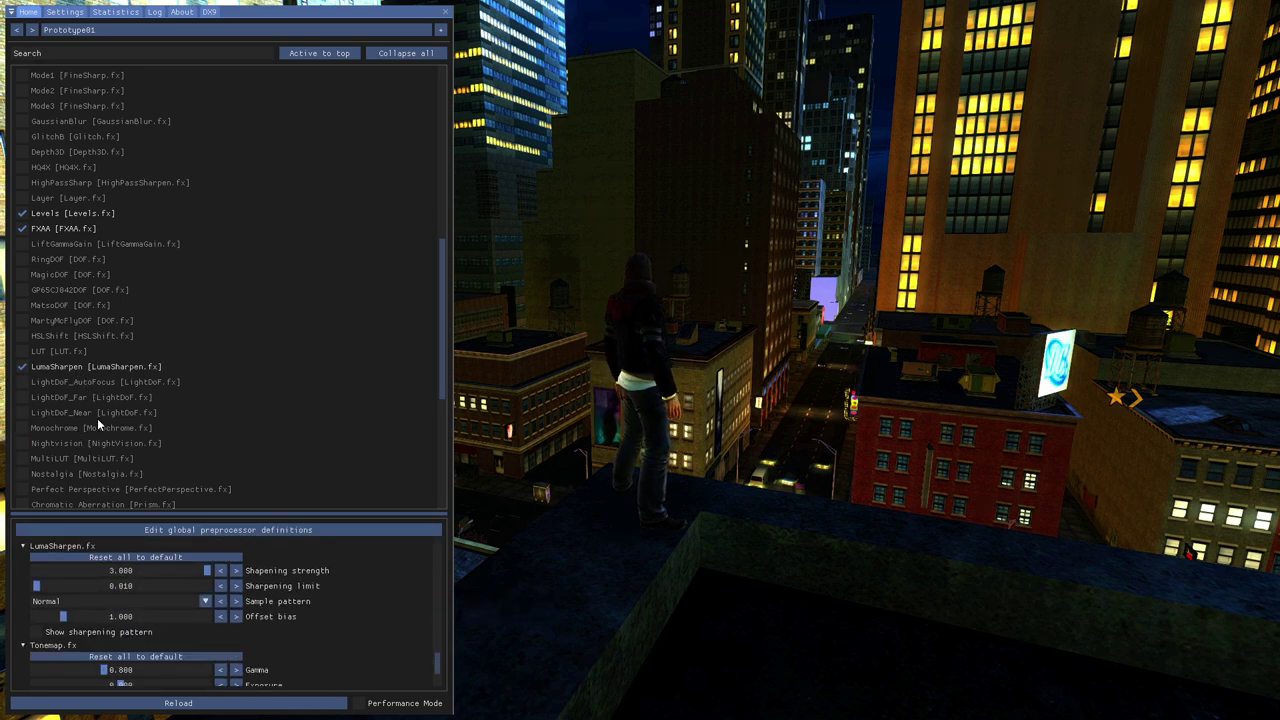
pyautogui.scroll(-5, 162, 413)
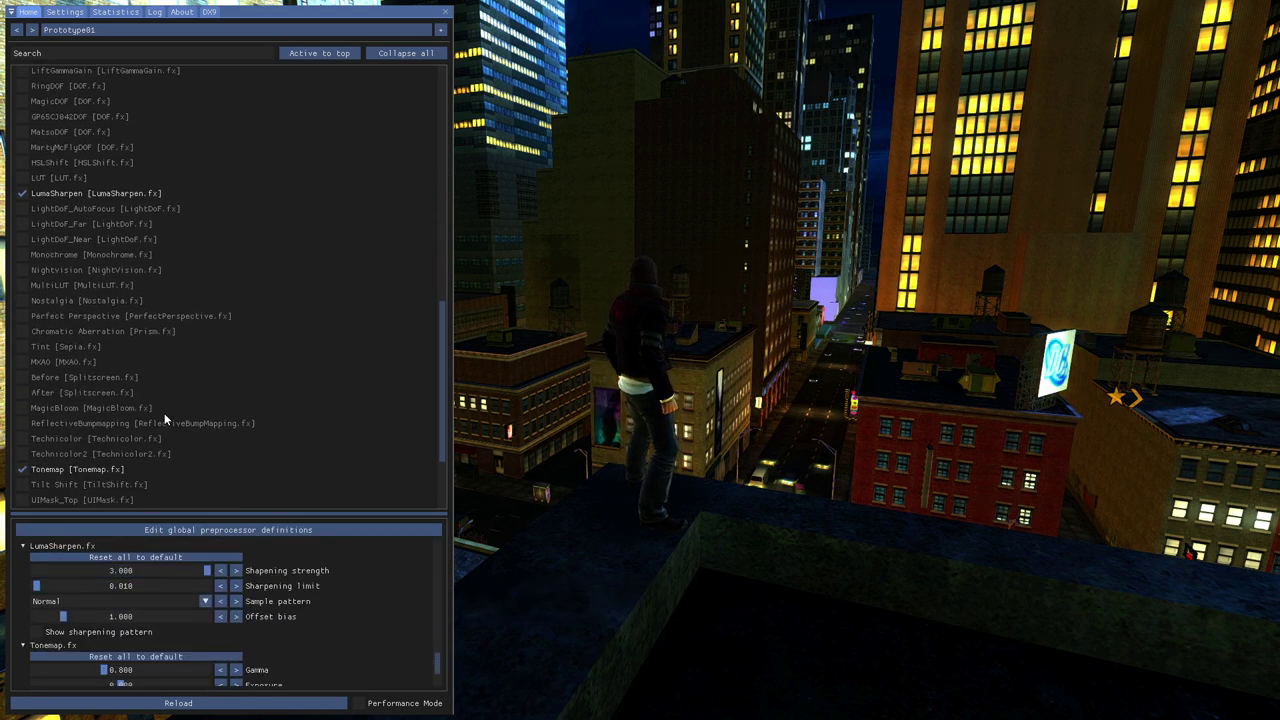
pyautogui.click(97, 384)
pyautogui.click(97, 384)
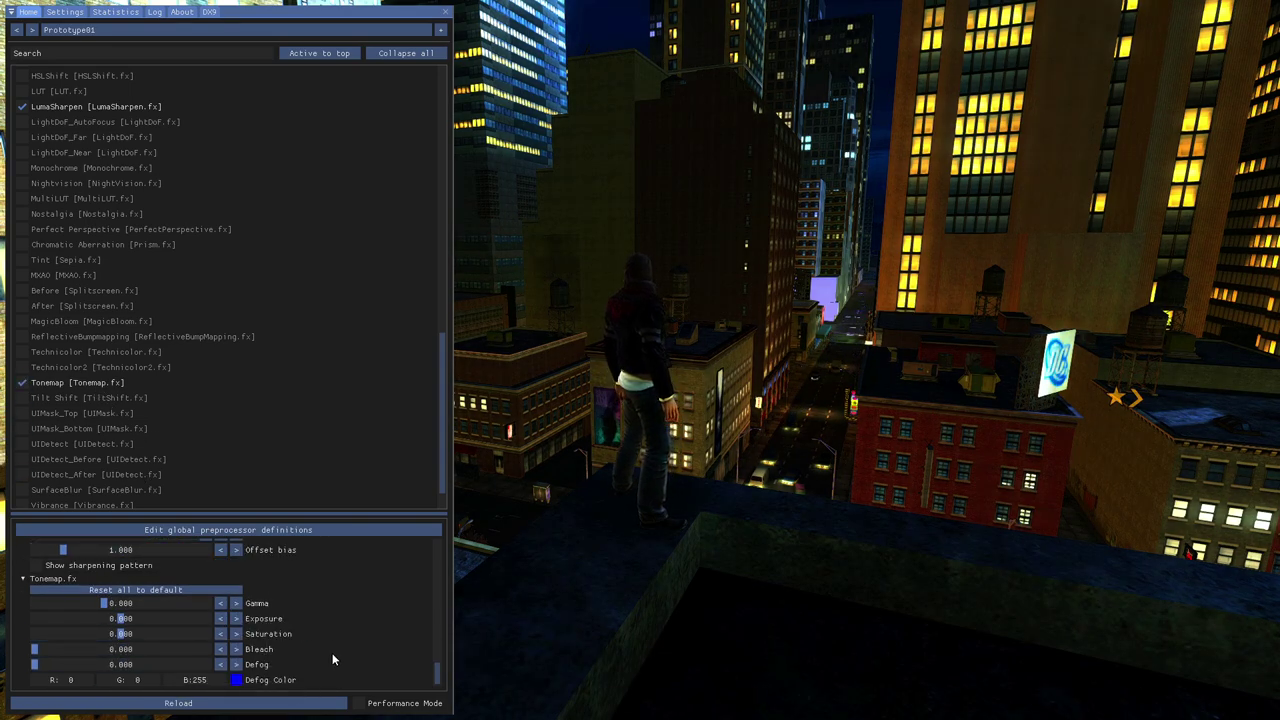
# Switch the Levels and HDR effects off and back on to compare their influence on the scene.
pyautogui.scroll(5, 258, 488)
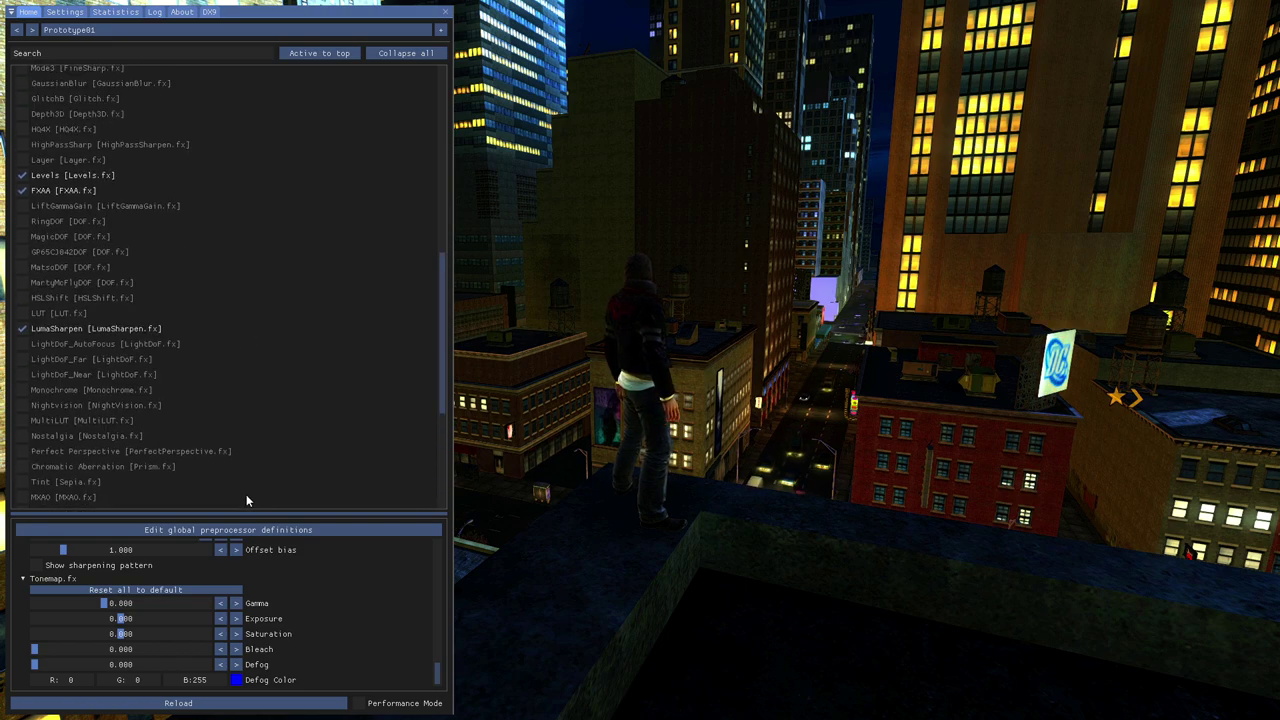
pyautogui.click(98, 176)
pyautogui.click(98, 176)
pyautogui.scroll(7, 213, 403)
pyautogui.click(76, 238)
pyautogui.click(76, 237)
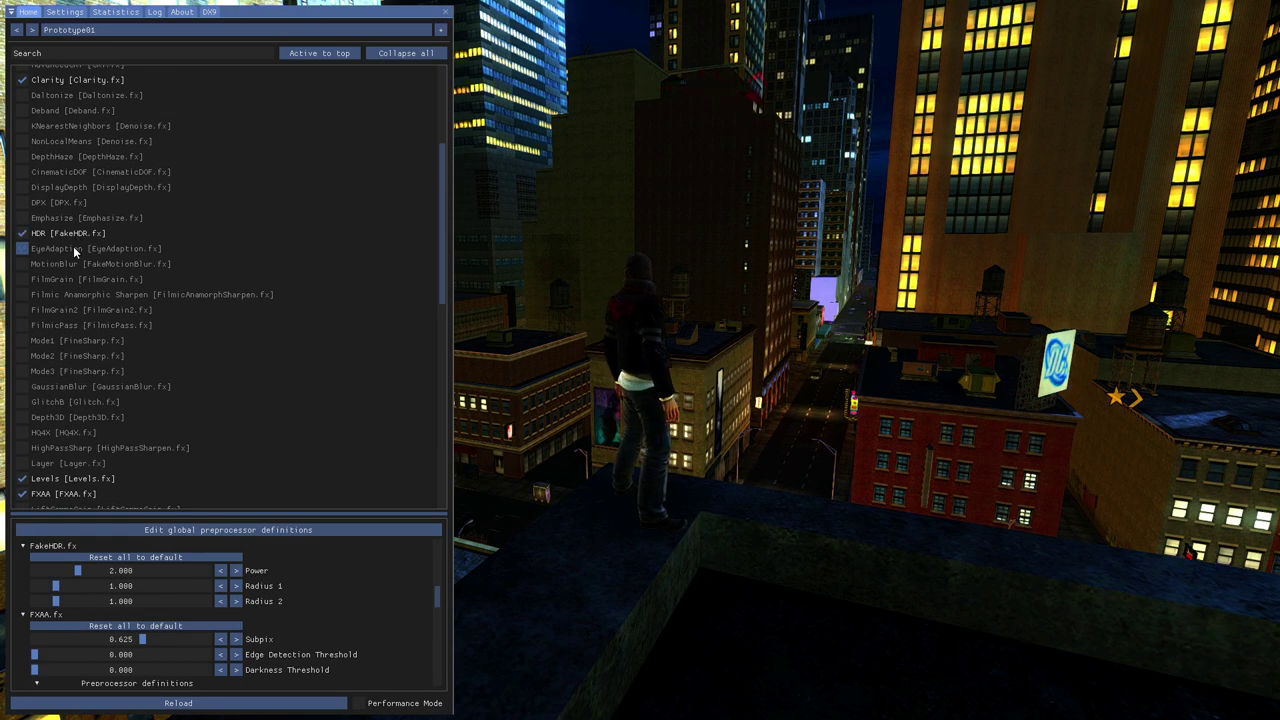
# Switch the Clarity and Colourfulness effects off and back on to compare their influence on the scene.
pyautogui.scroll(4, 94, 235)
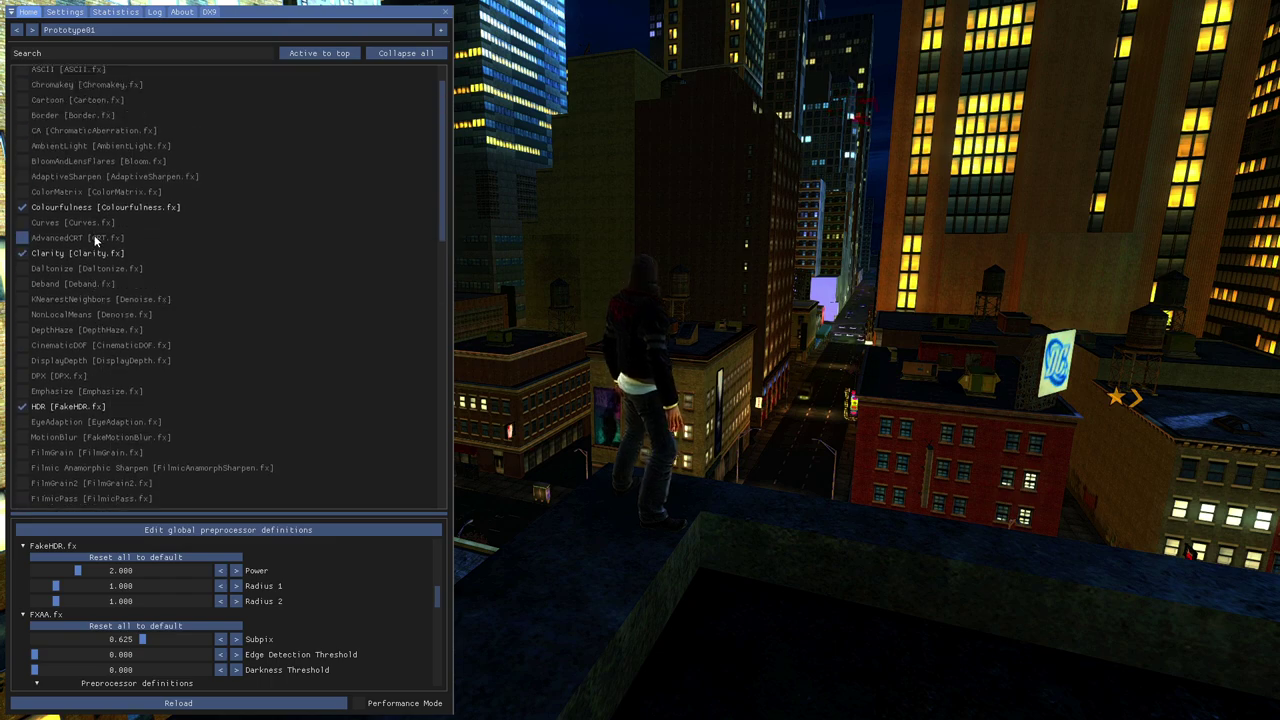
pyautogui.click(97, 252)
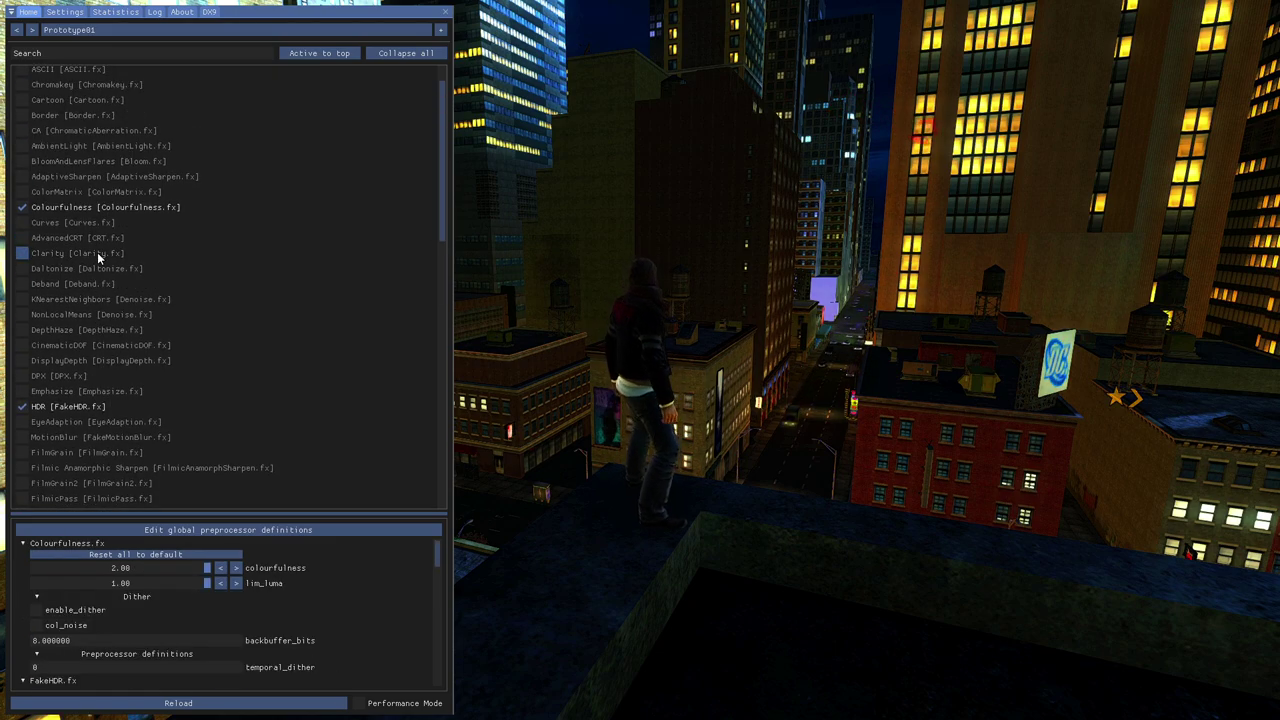
pyautogui.click(97, 252)
pyautogui.scroll(1, 97, 252)
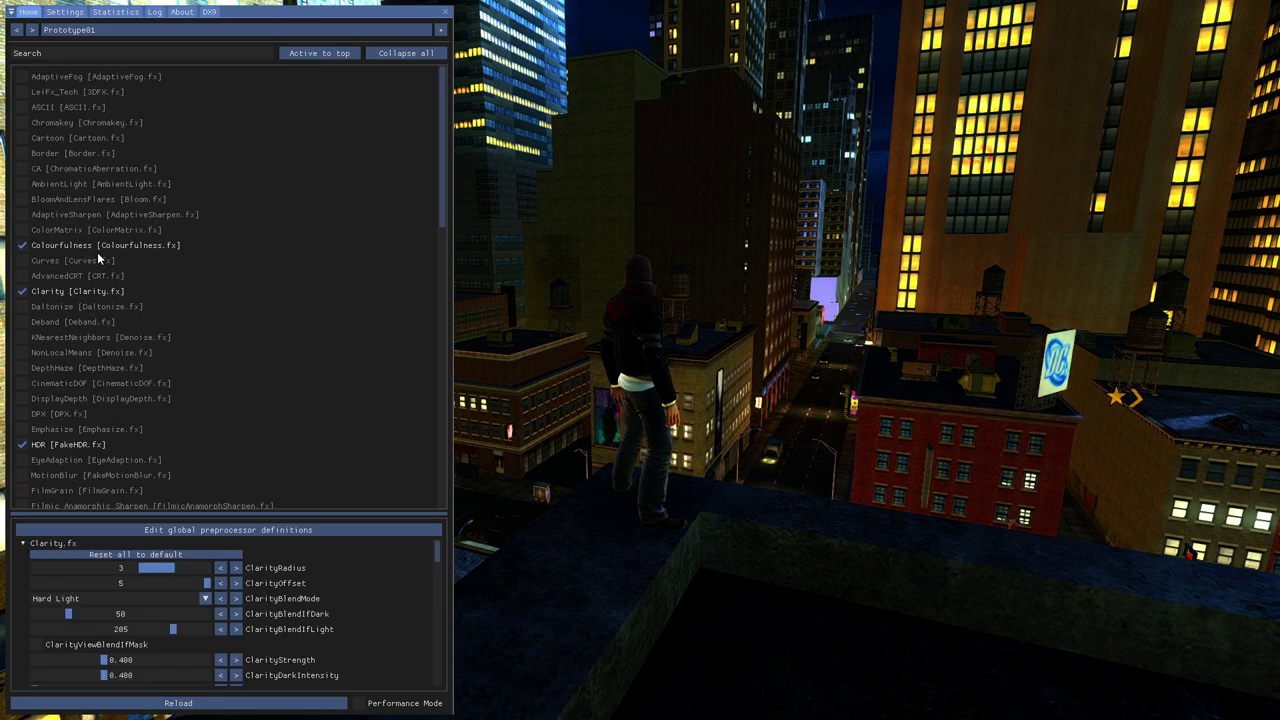
pyautogui.click(100, 250)
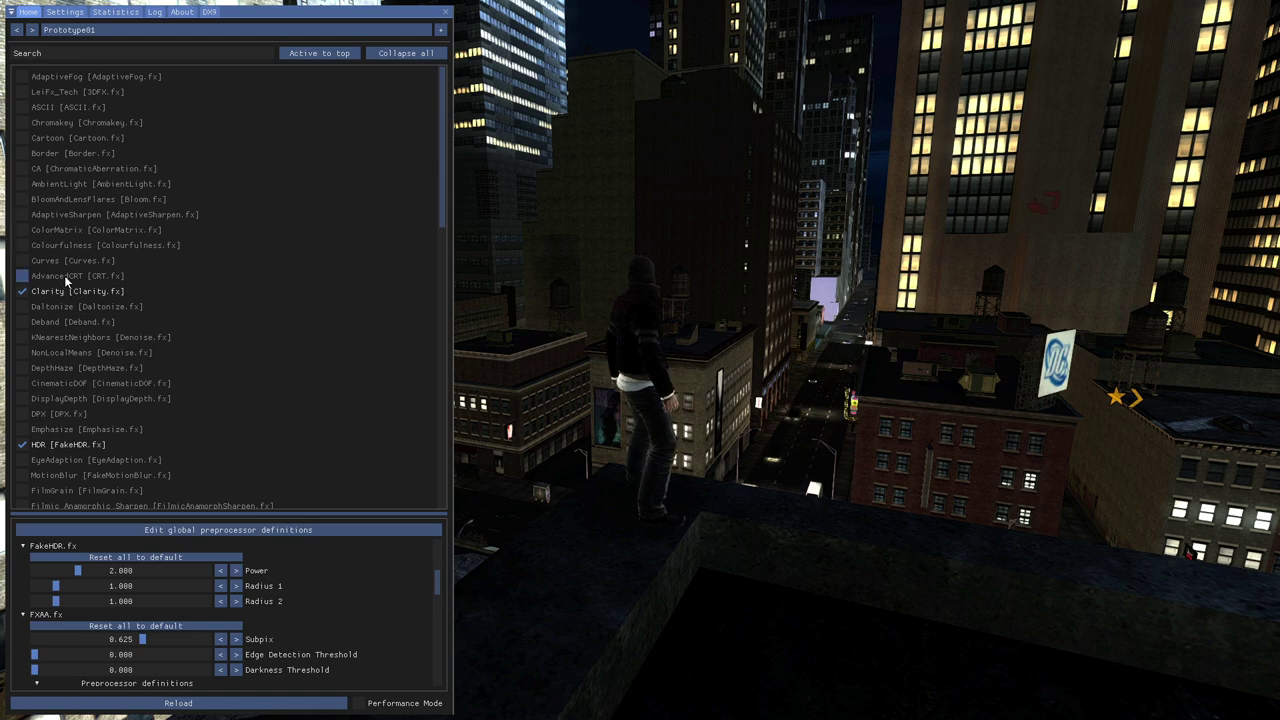
pyautogui.click(88, 250)
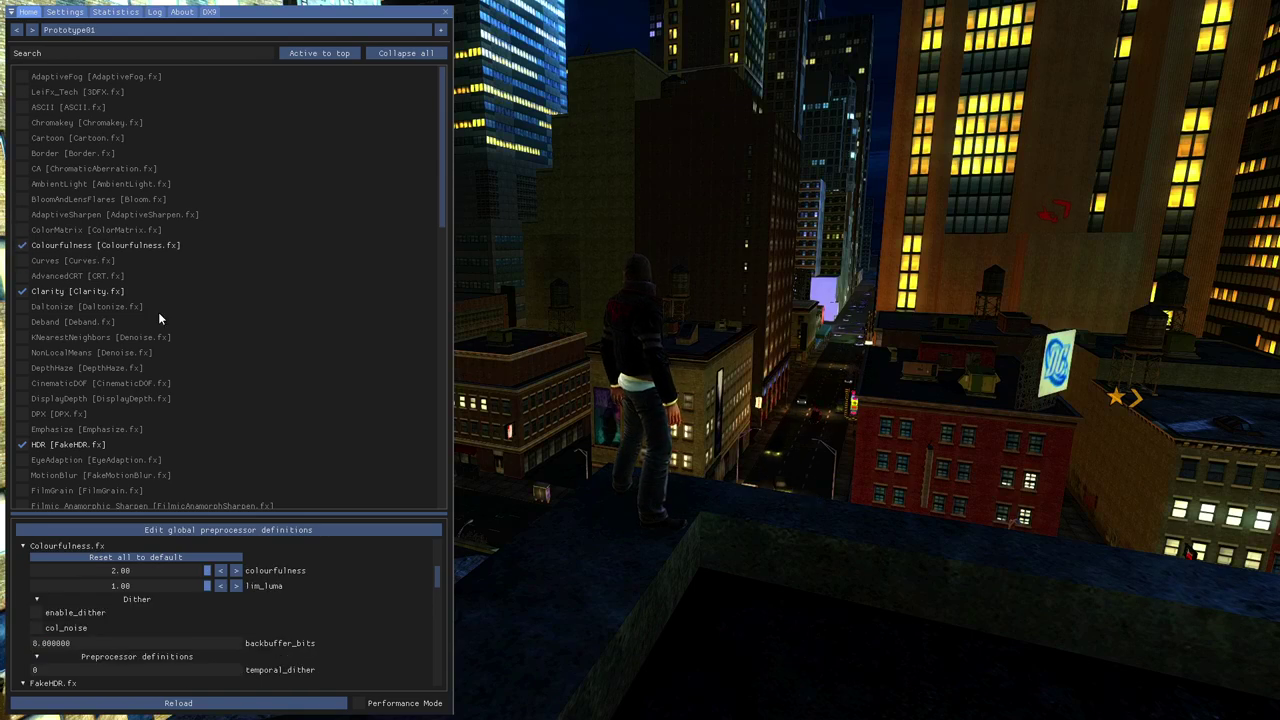